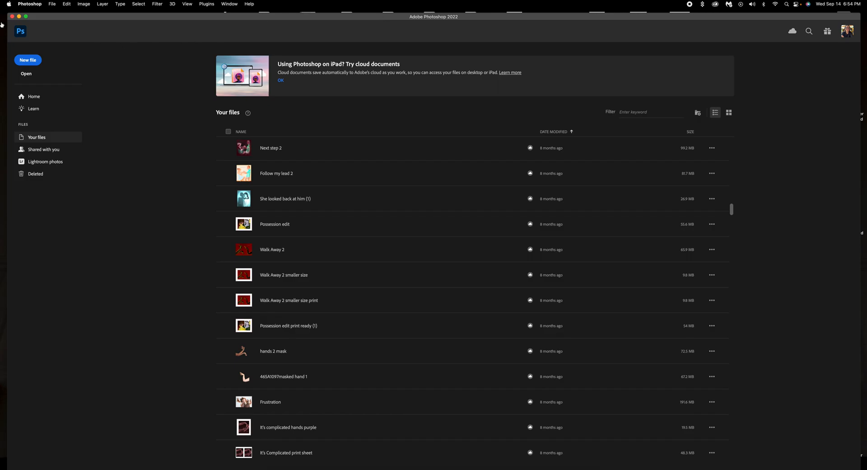
Switch to Teams and open the 5th Period team's Aspects of Perspective Exercise, due September 19, 2022.
left_click(19, 16)
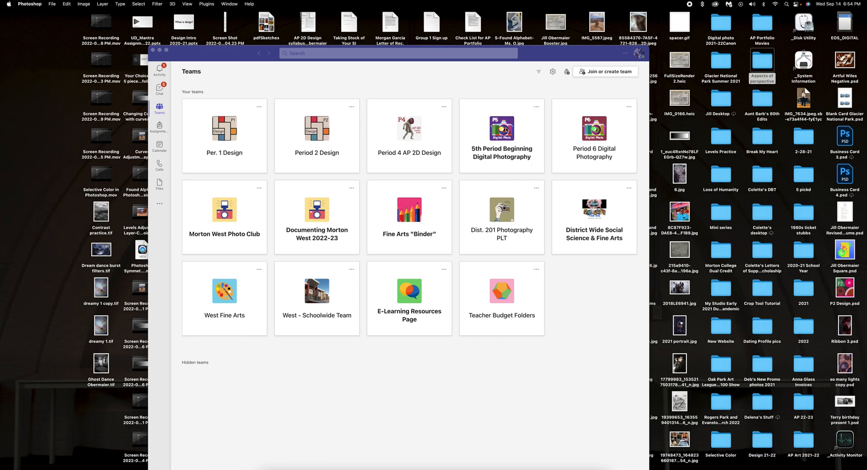
left_click(496, 141)
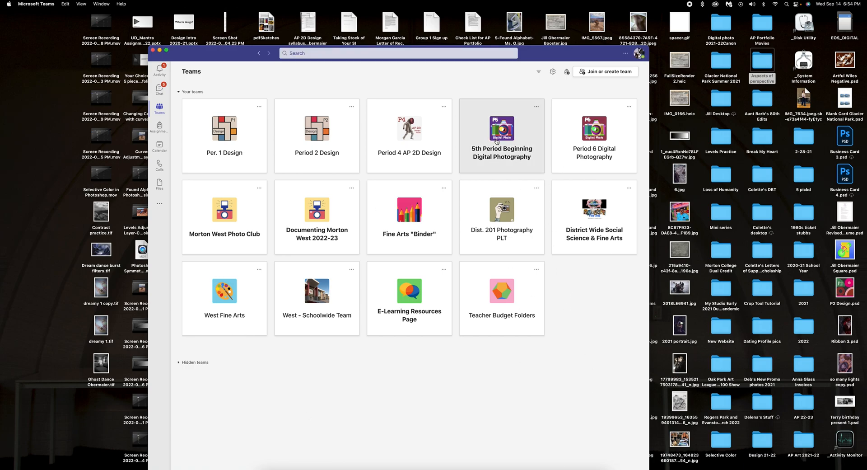
left_click(496, 142)
left_click_drag(212, 51, 176, 30)
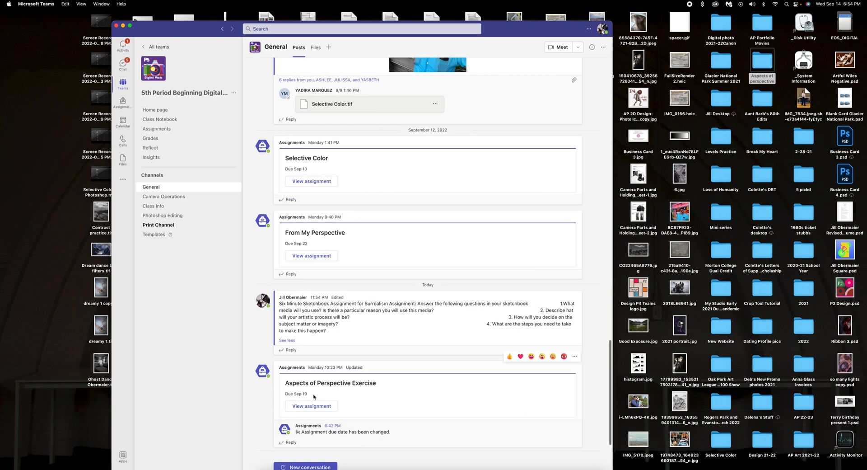
left_click(331, 406)
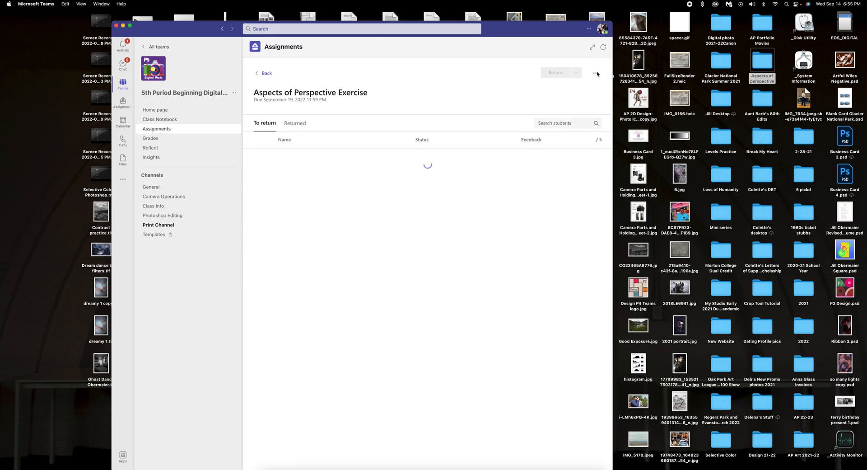
Switch the assignment to Student view and download Camera Orientation Examples.tif.
left_click(591, 73)
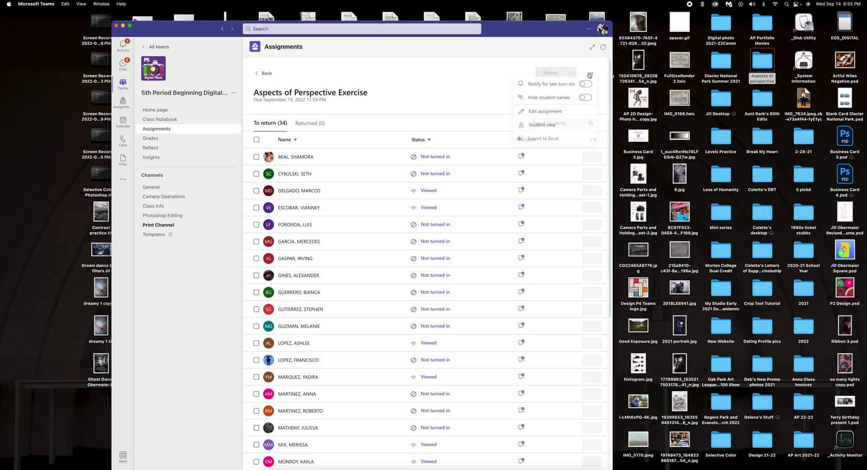
left_click(546, 125)
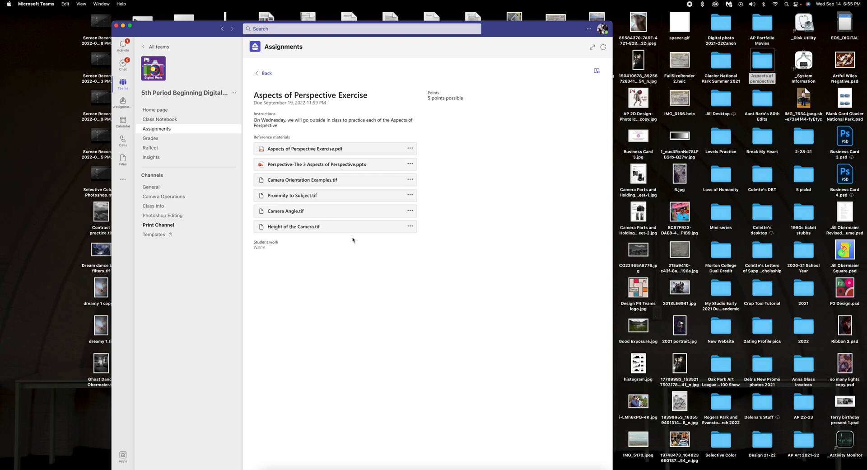
left_click(410, 180)
left_click(404, 214)
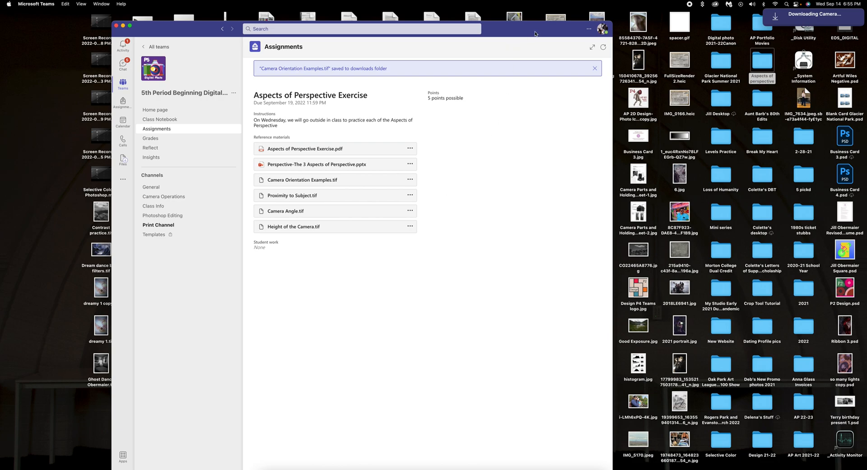
Download Proximity to Subject.tif, Camera Angle.tif and Height of the Camera.tif, then minimize Teams.
left_click(410, 195)
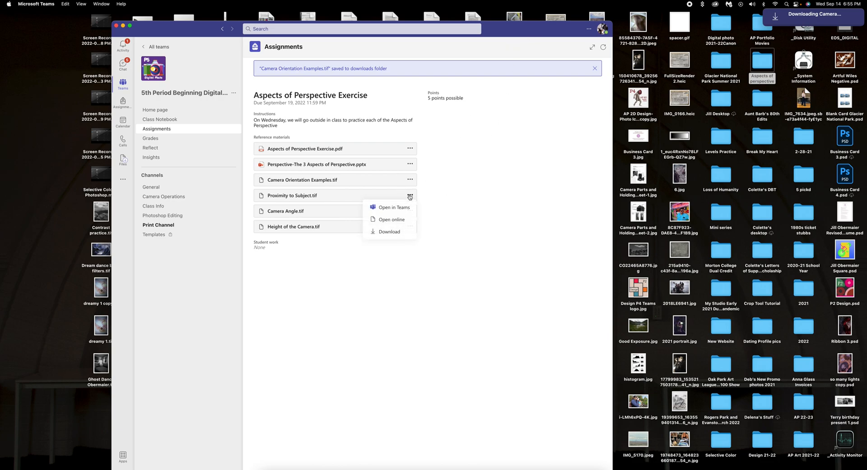
left_click(397, 231)
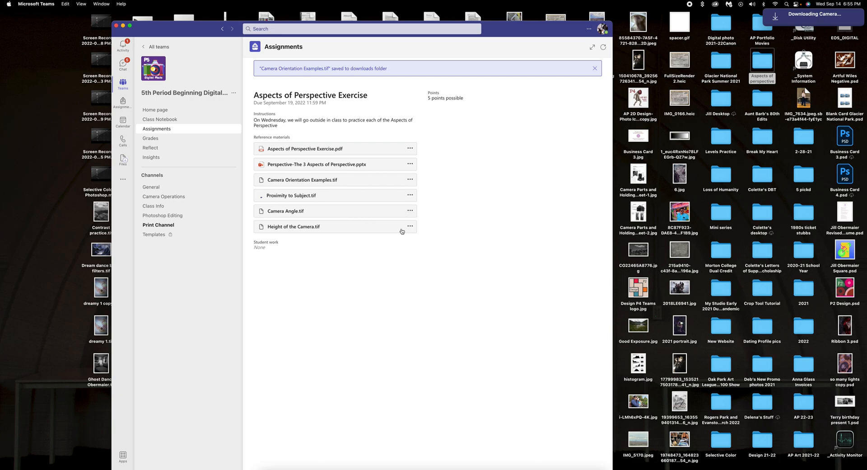
left_click(410, 210)
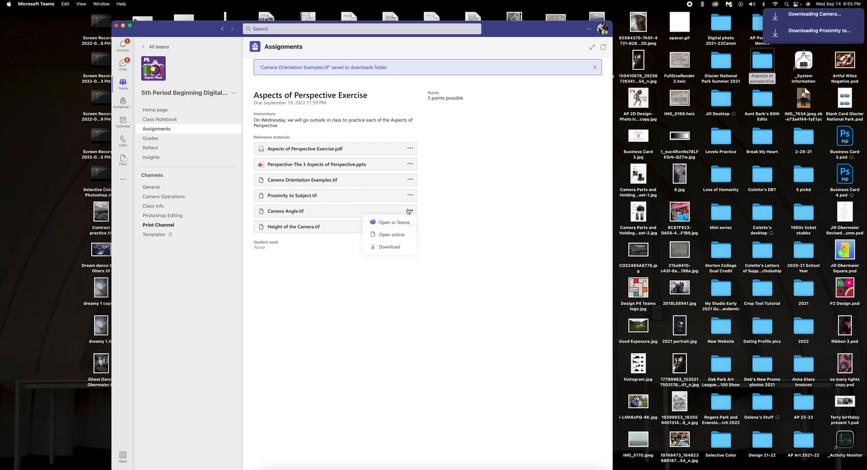
left_click(393, 248)
left_click(410, 227)
left_click(394, 262)
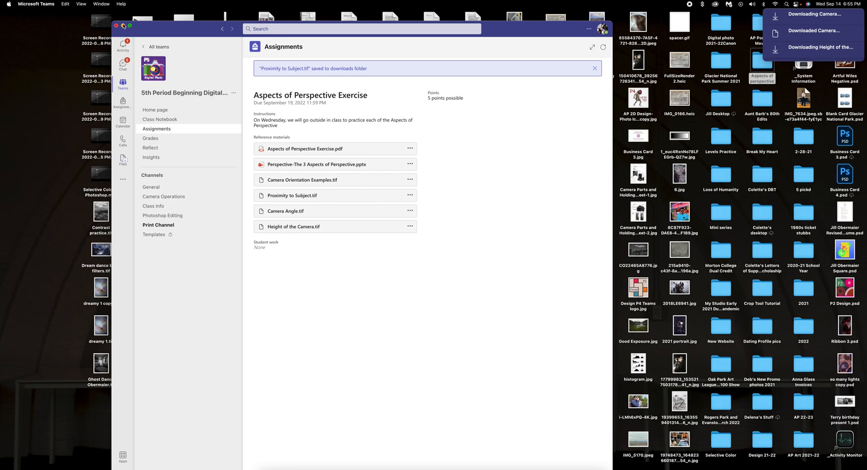
left_click(123, 26)
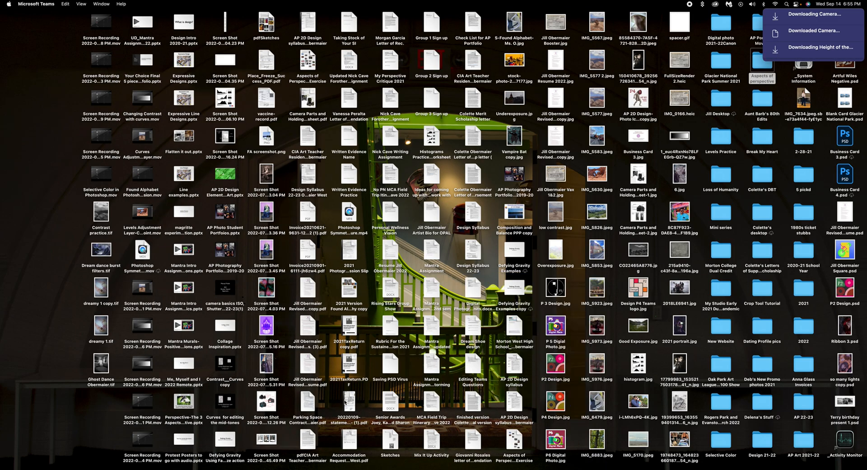
Back in Photoshop, browse the Open dialog to Downloads and marquee-select the four .tif templates.
left_click(310, 468)
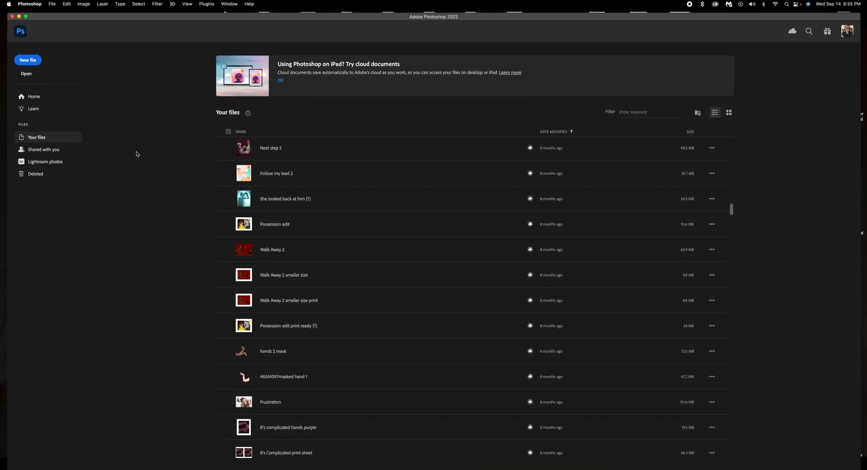
left_click(27, 74)
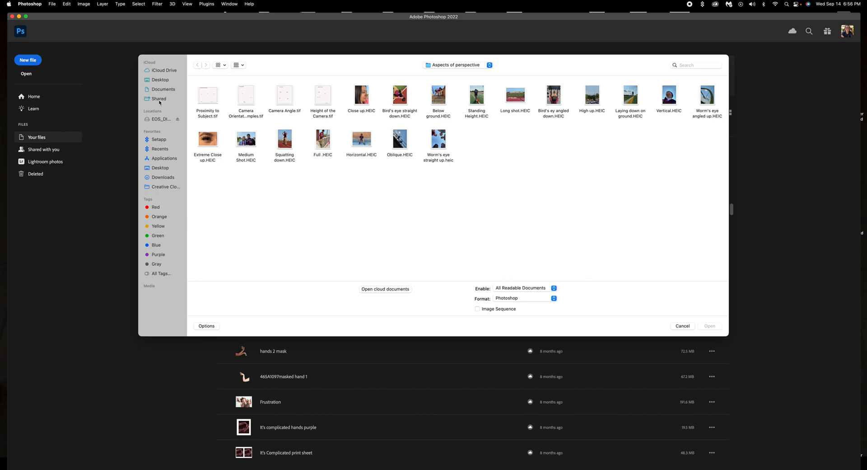
left_click(162, 177)
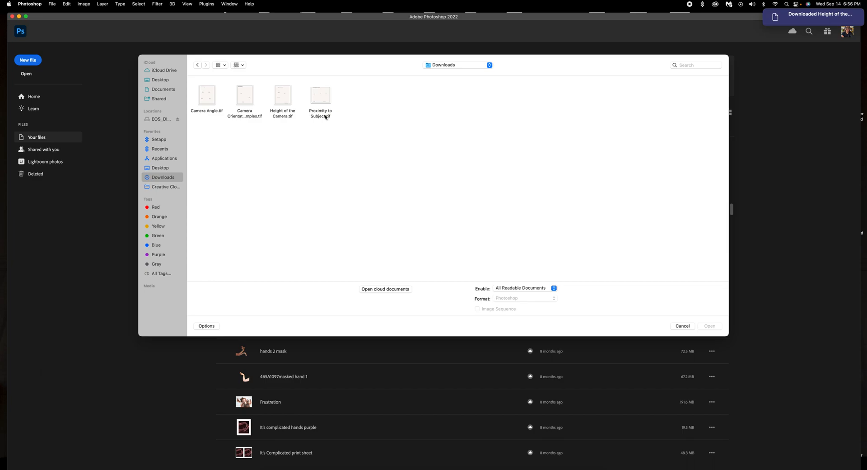
left_click_drag(197, 83, 373, 130)
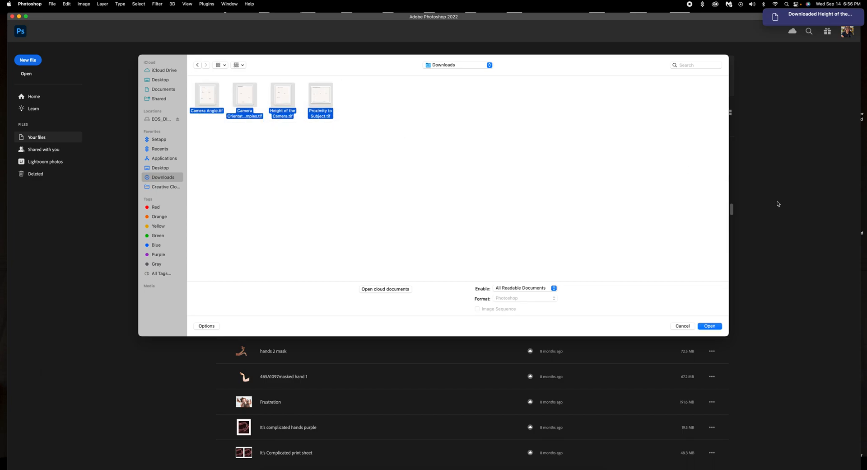
Open the four TIFs and view the Height of the Camera, Camera Angle and Camera Orientation Examples documents.
left_click(712, 326)
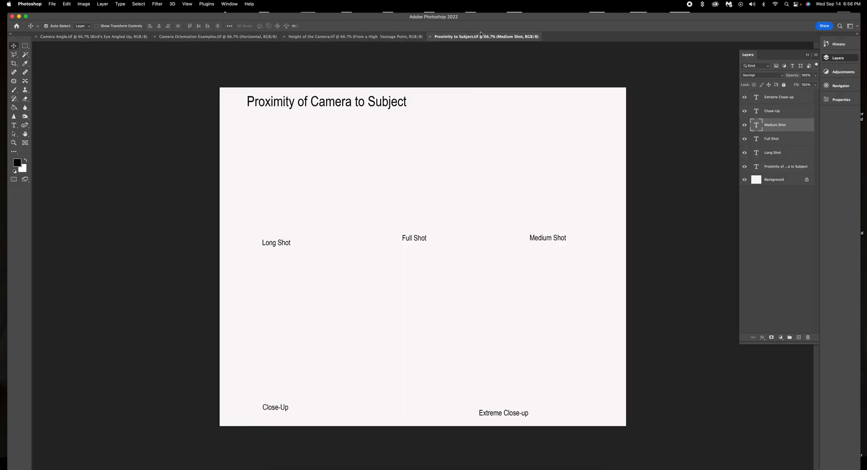
left_click(364, 37)
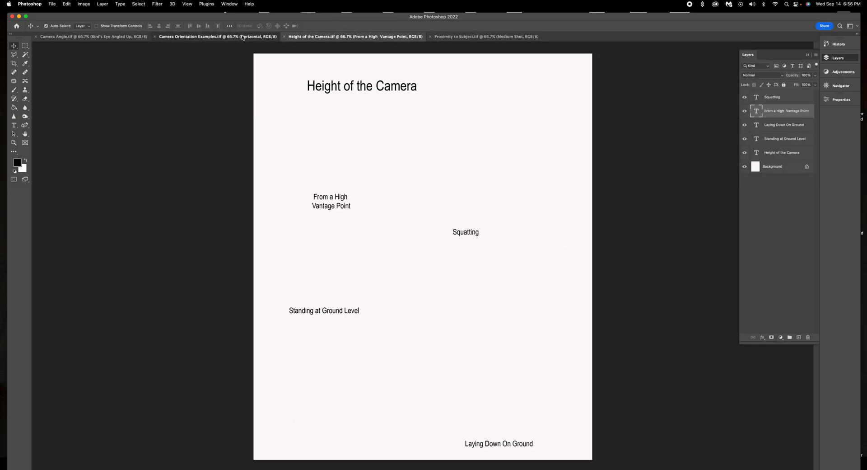
left_click(242, 37)
left_click(86, 37)
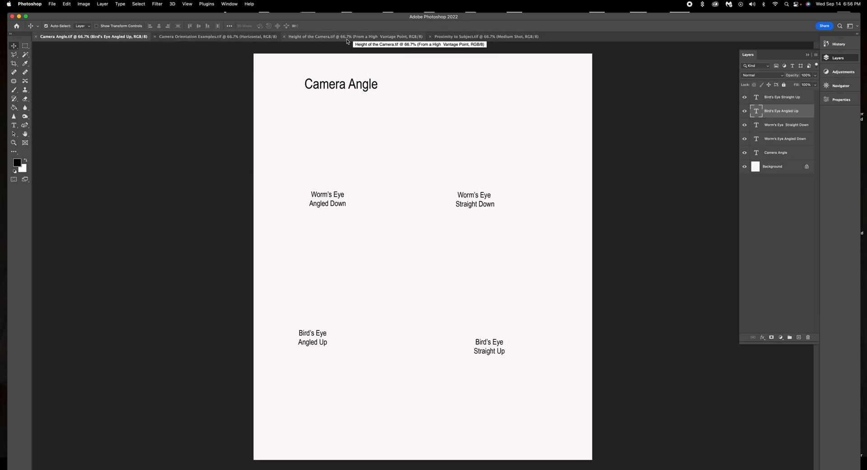
left_click(230, 39)
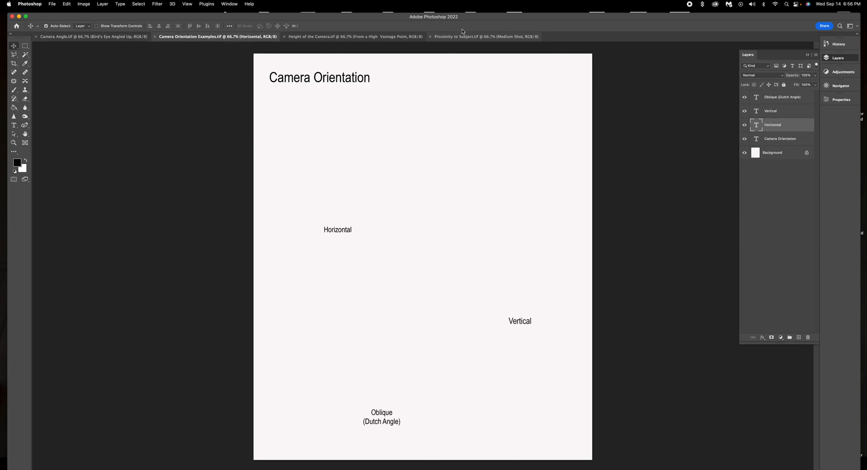
left_click_drag(560, 19, 522, 163)
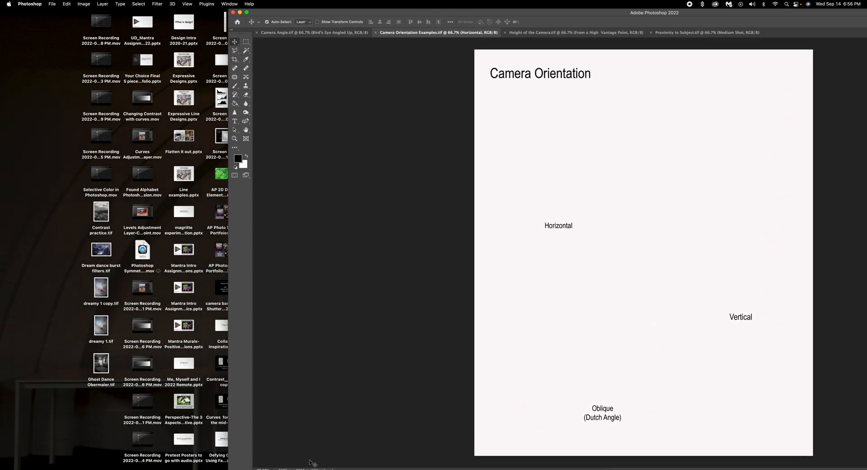
Move Photoshop aside and drop the Aspects of perspective folder onto Bridge, showing its 17 raw and 4 TIFF images.
left_click_drag(302, 15, 182, 360)
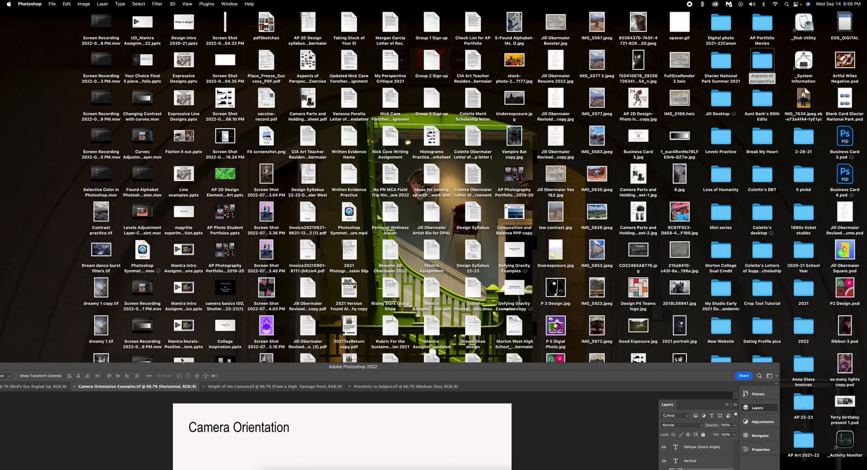
left_click_drag(617, 373, 311, 32)
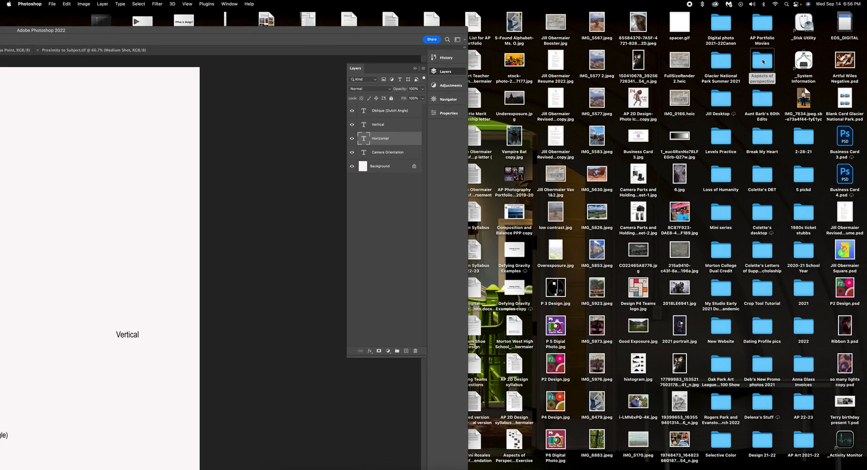
left_click_drag(762, 62, 319, 469)
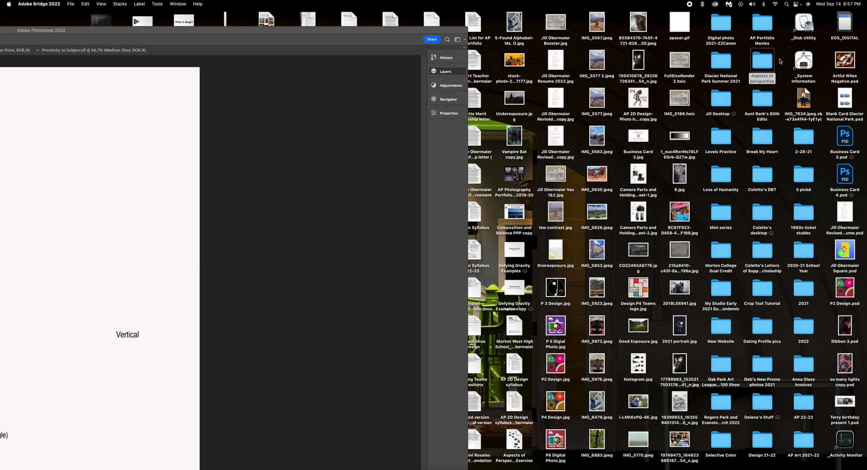
left_click_drag(760, 67, 319, 468)
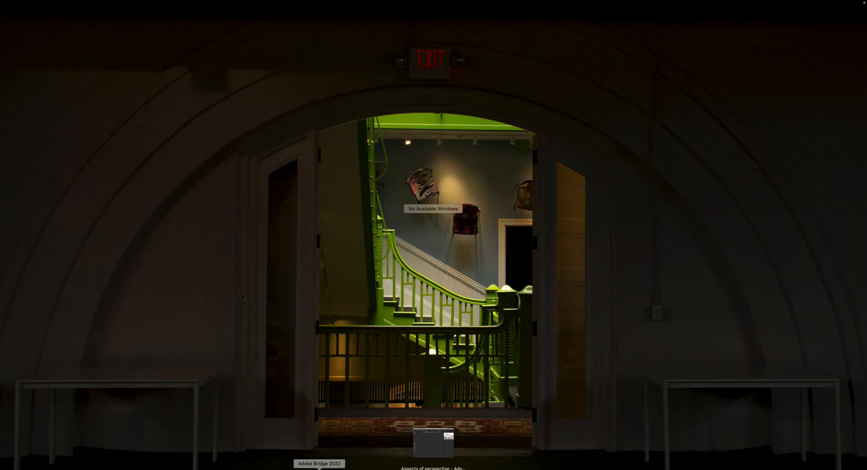
key("Escape")
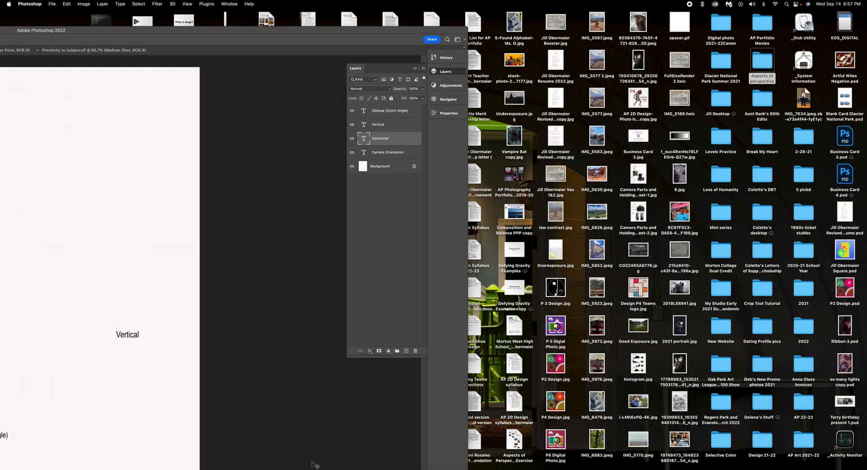
left_click(313, 463)
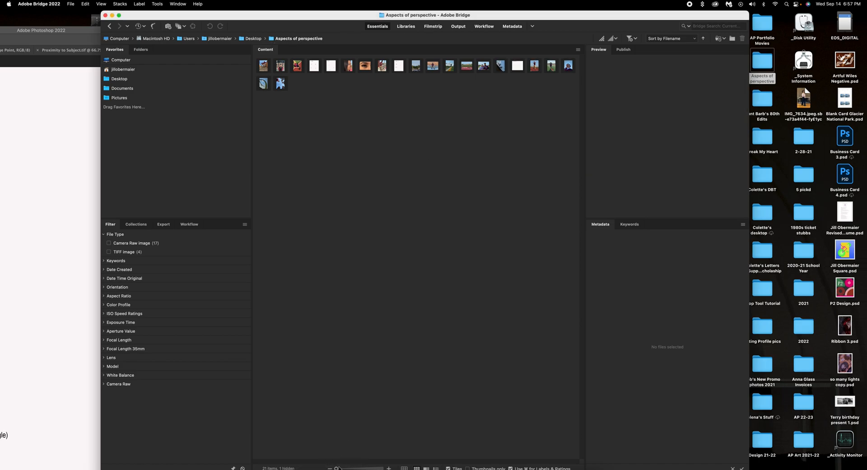
Enlarge the Bridge thumbnails and scroll through the folder's photos.
left_click_drag(336, 468, 367, 468)
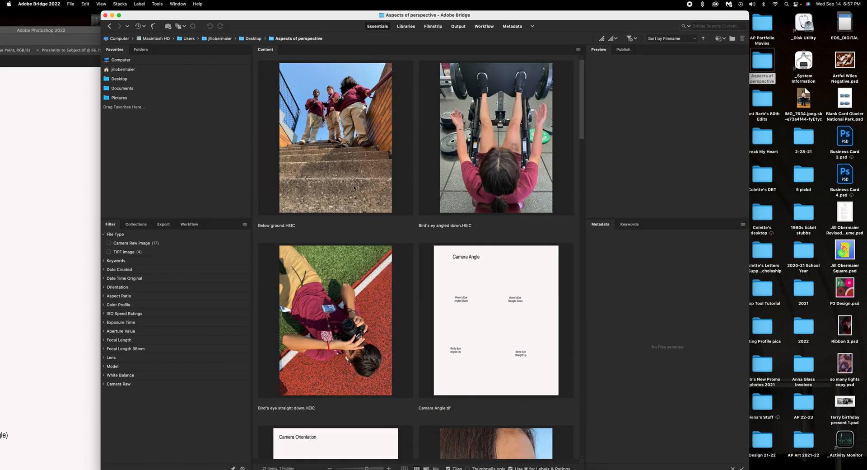
scroll(354, 189, "down", 20)
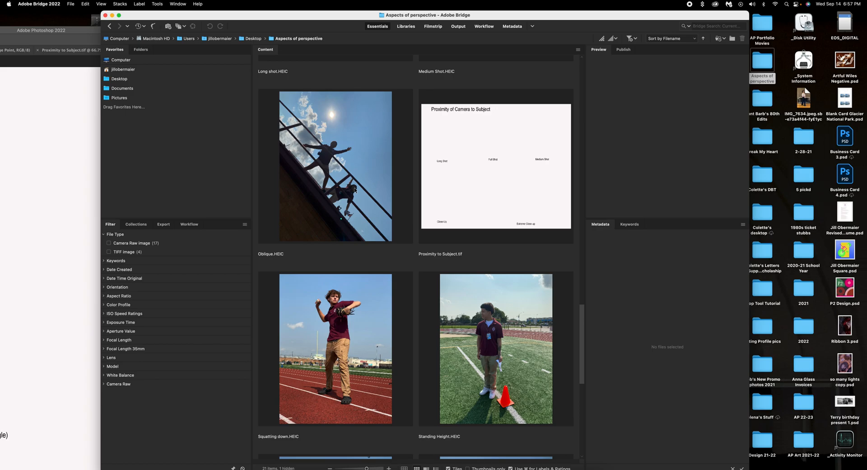
scroll(354, 190, "up", 20)
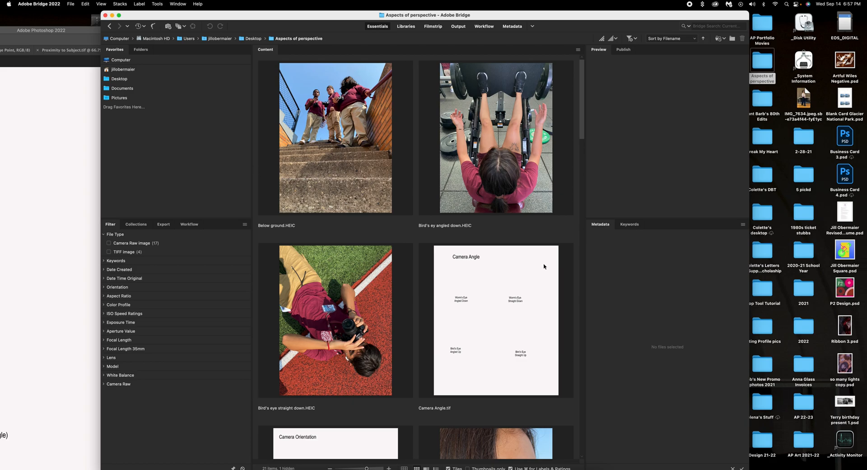
scroll(282, 270, "down", 7)
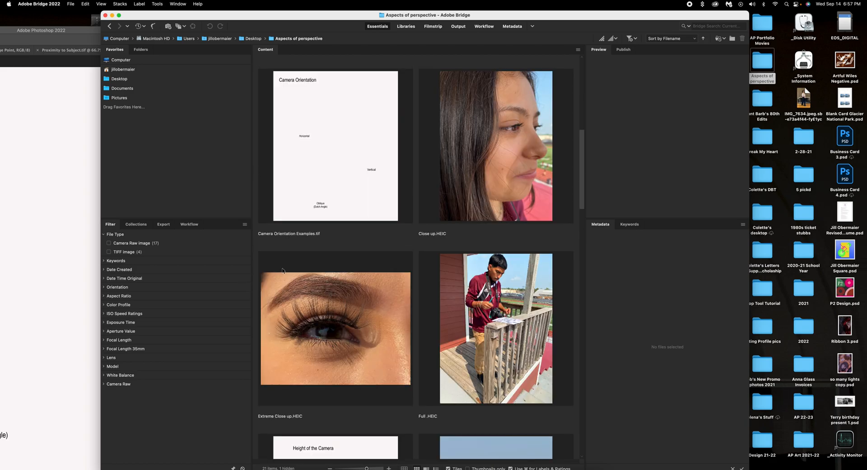
scroll(284, 272, "down", 7)
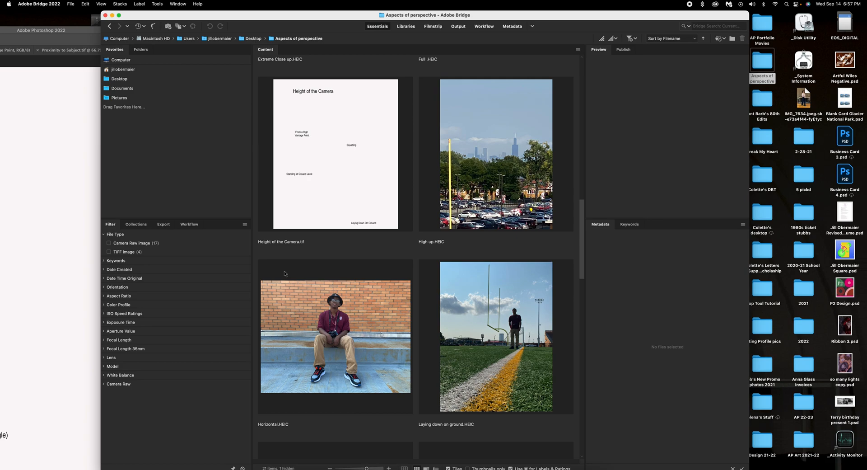
Rearrange the Photoshop and Bridge windows and preview the Horizontal photo with its metadata.
left_click_drag(222, 14, 478, 14)
left_click_drag(201, 34, 468, 10)
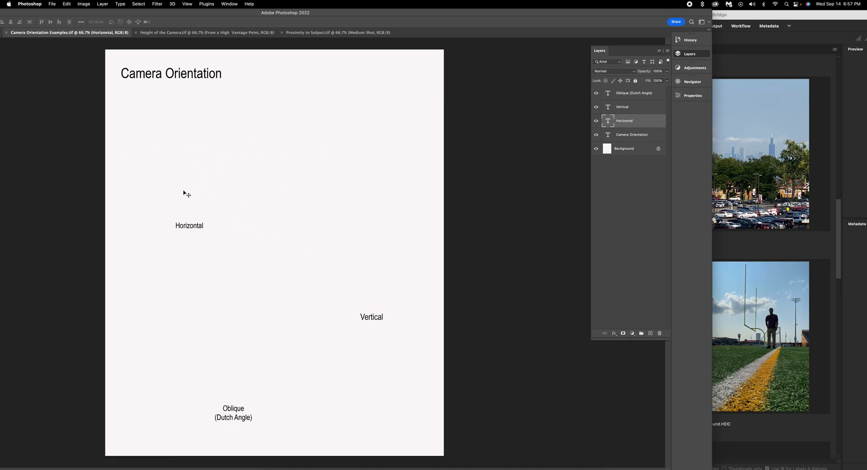
left_click(746, 181)
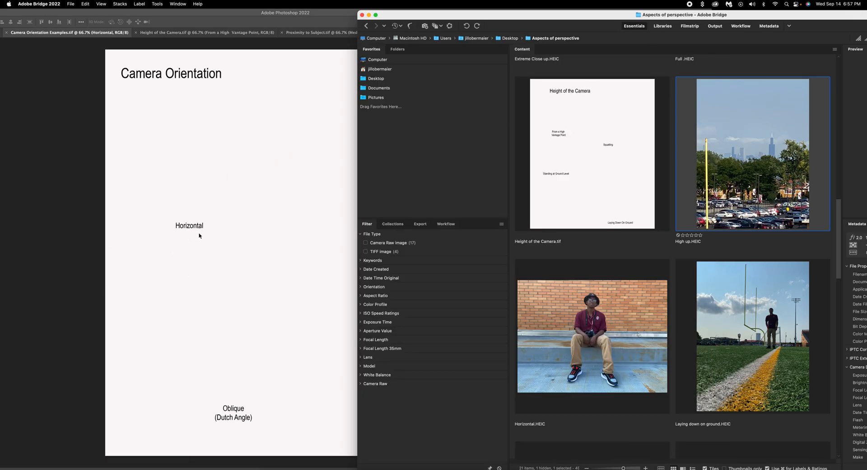
left_click_drag(541, 16, 321, 21)
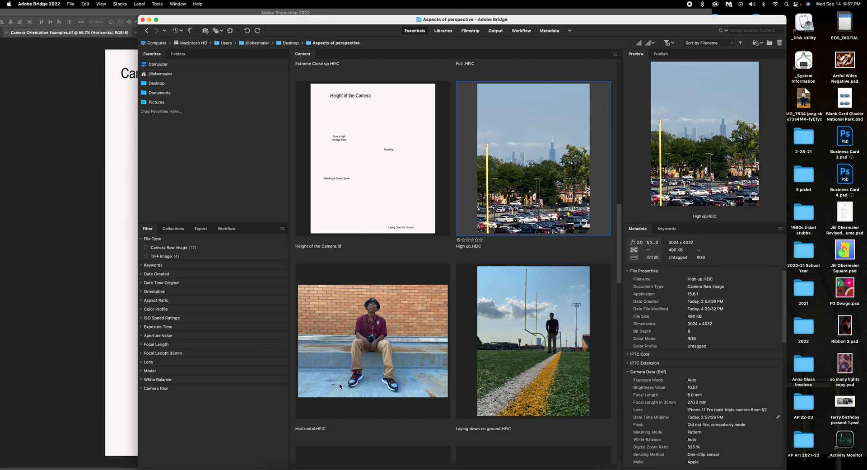
left_click(366, 356)
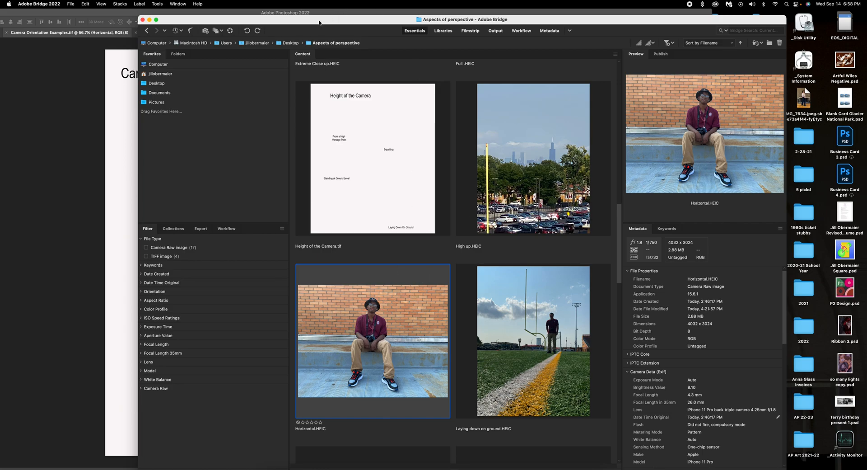
Open Horizontal.HEIC and move it into Camera Orientation Examples as Layer 1, below the title.
double_click(394, 375)
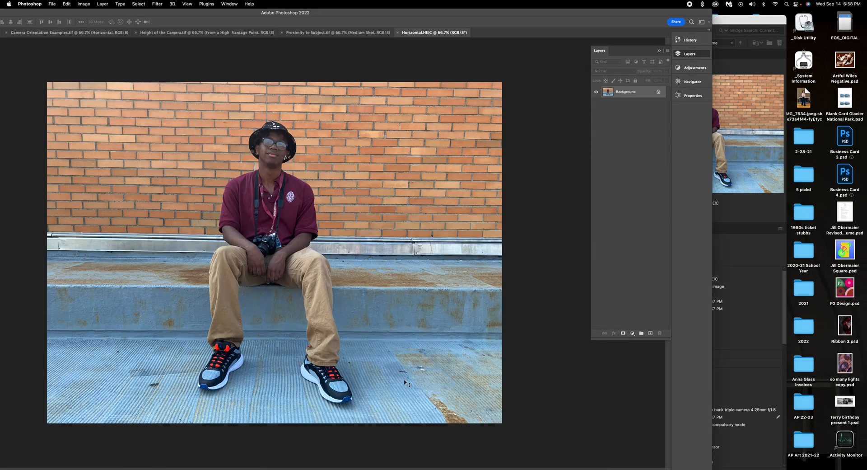
left_click_drag(227, 13, 395, 14)
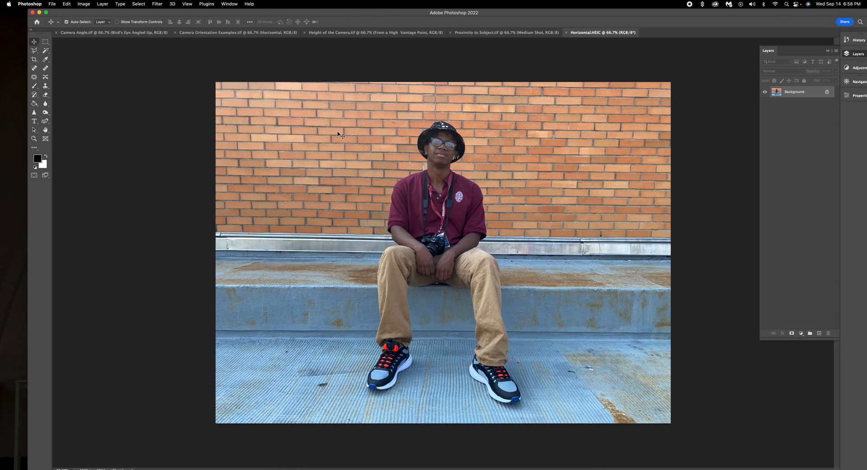
left_click(35, 42)
left_click(421, 118)
left_click_drag(422, 118, 338, 158)
left_click_drag(420, 163, 427, 261)
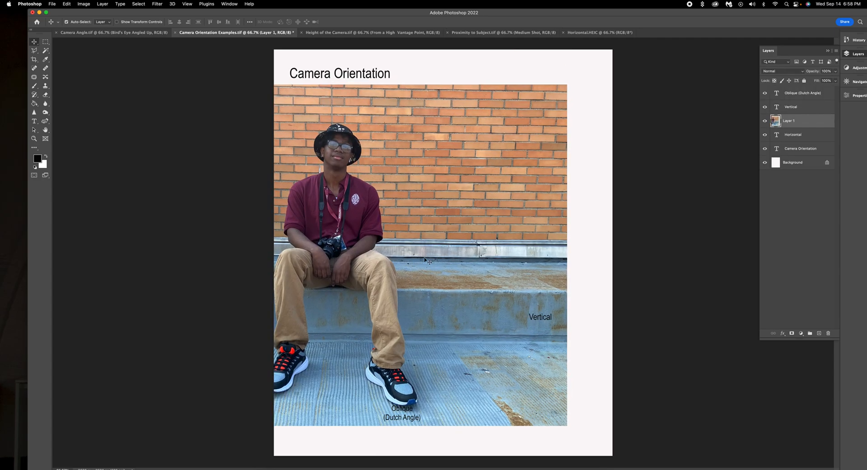
Free Transform the Horizontal photo to about 37% and commit it just above the Horizontal label.
left_click(67, 4)
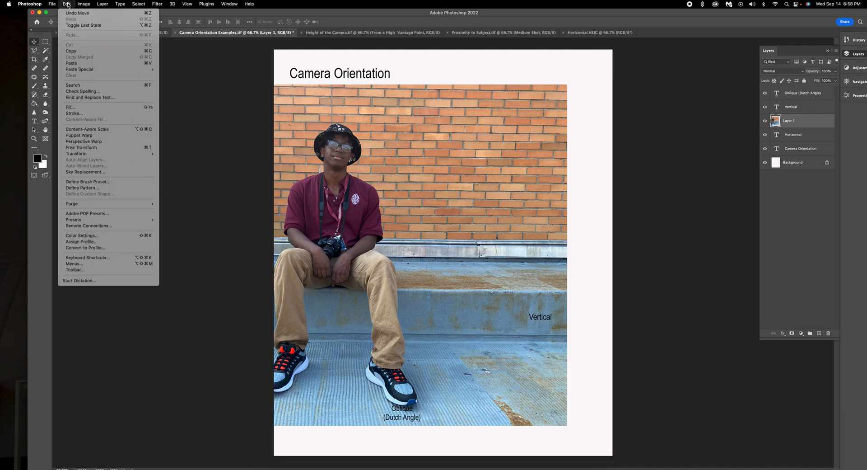
left_click(90, 147)
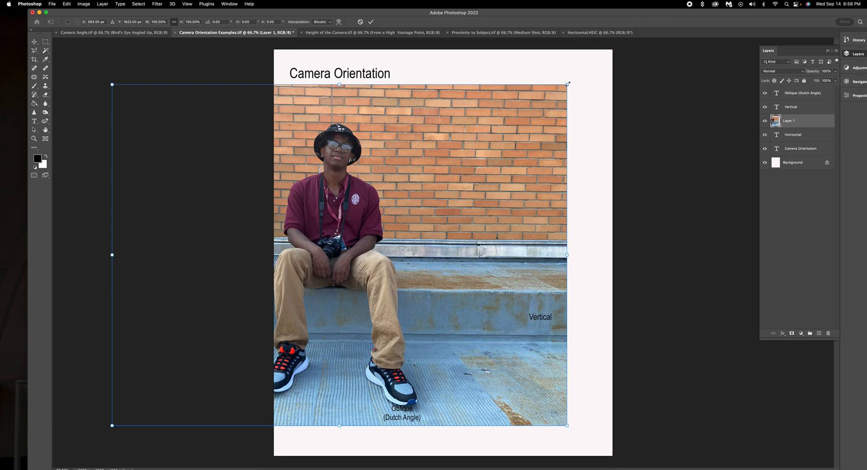
left_click_drag(569, 83, 345, 309)
left_click_drag(280, 321, 468, 185)
left_click_drag(500, 140, 445, 181)
left_click_drag(406, 241, 398, 162)
left_click_drag(437, 101, 459, 85)
left_click_drag(409, 138, 407, 142)
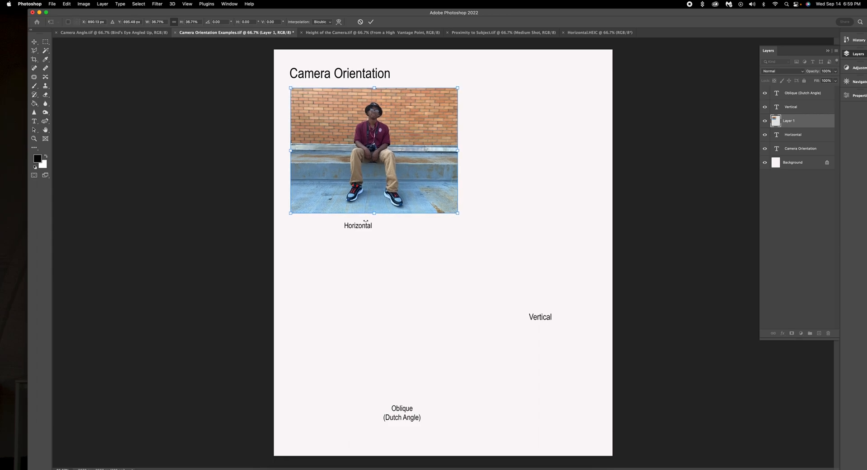
left_click(371, 22)
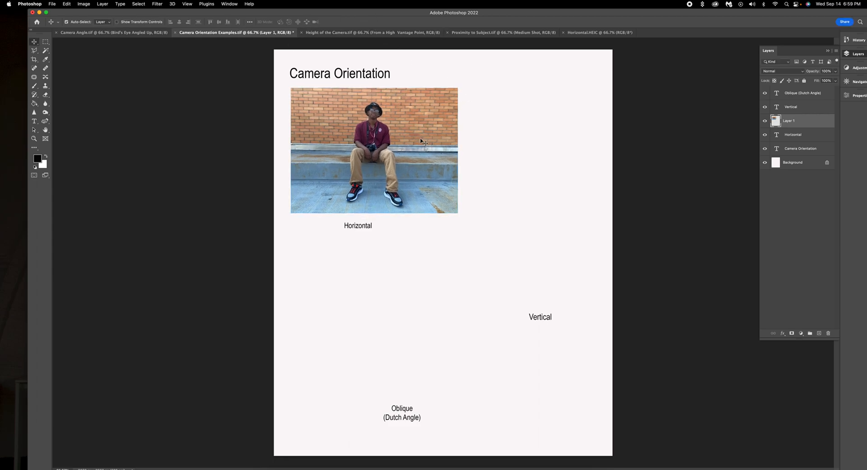
Centre the Horizontal label under its photo, nudge the Vertical label down-left, and return to Bridge.
left_click_drag(361, 227, 370, 227)
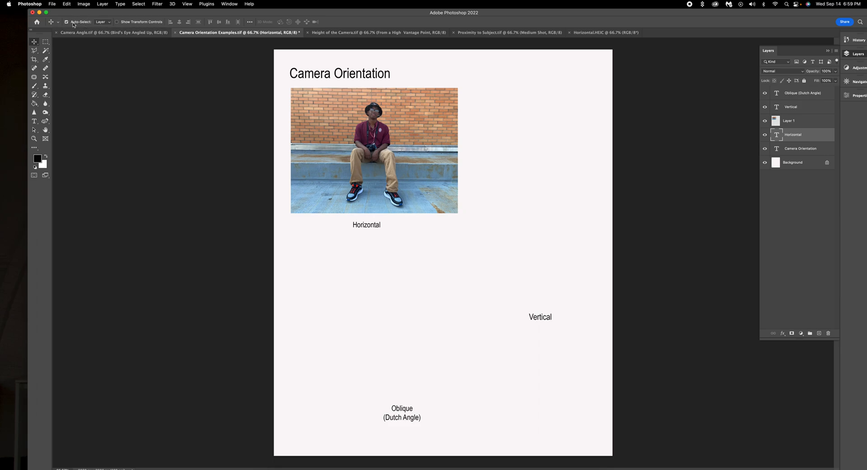
left_click(67, 23)
left_click(67, 22)
mouse_move(371, 228)
left_mouse_down()
mouse_move(381, 228)
mouse_move(376, 223)
left_mouse_up()
left_click_drag(547, 317, 532, 328)
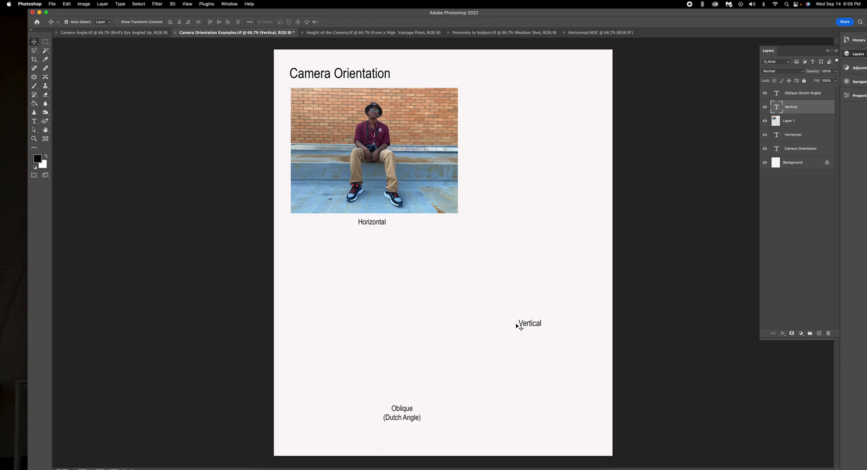
left_click_drag(672, 14, 221, 23)
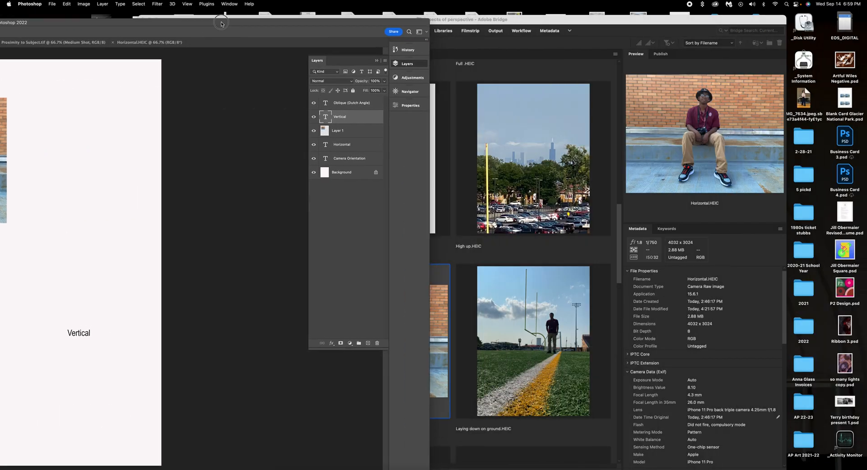
left_click(569, 67)
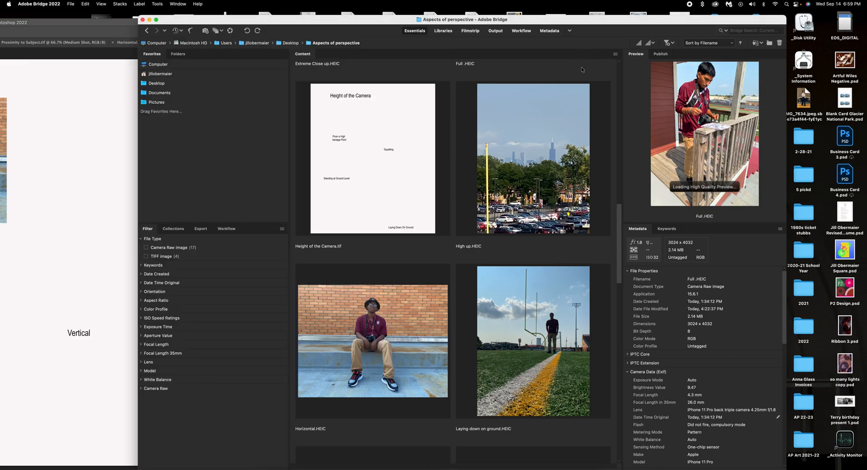
Scroll down to Vertical.HEIC in Bridge, preview it, and open it in Photoshop.
scroll(473, 270, "down", 5)
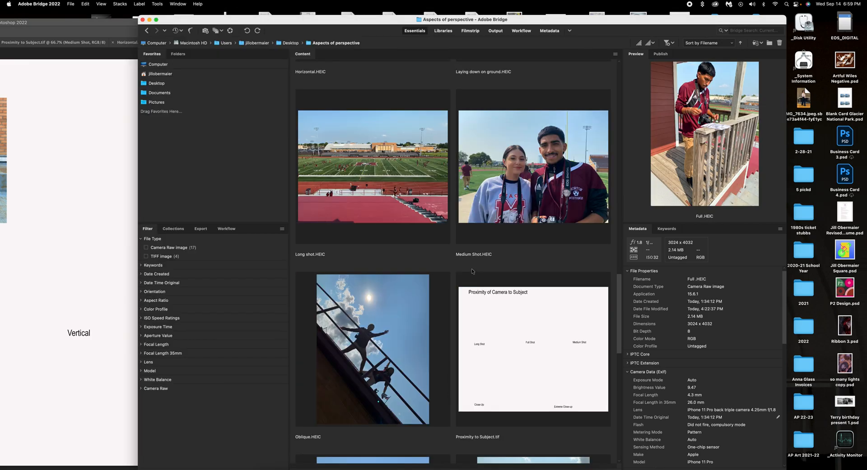
scroll(472, 271, "down", 5)
scroll(472, 271, "down", 3)
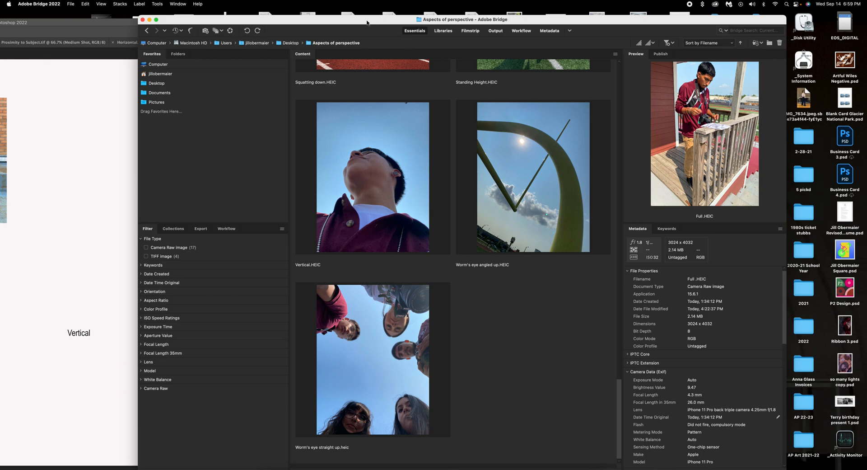
left_click(362, 179)
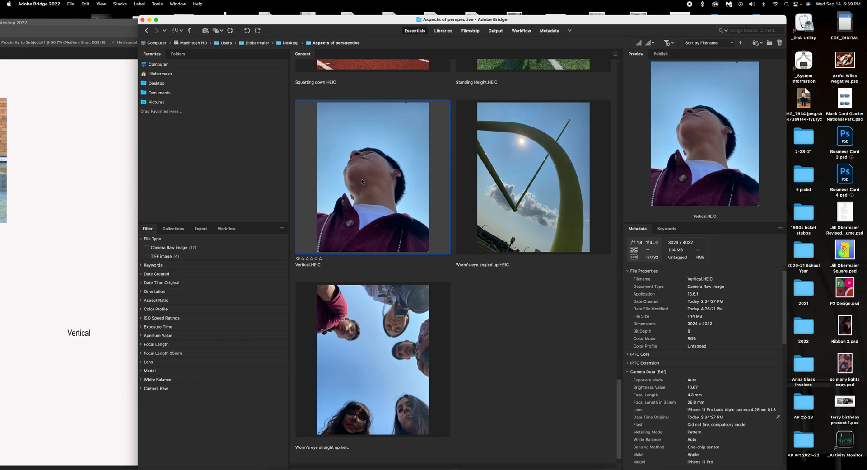
double_click(373, 180)
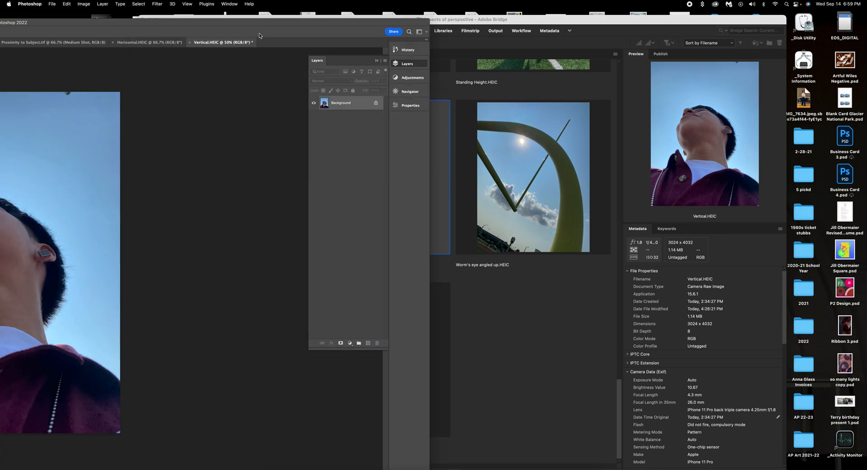
Maximize the window and resize Vertical.HEIC to 300 pixels/inch and 7 inches tall (5.25 in wide).
double_click(228, 26)
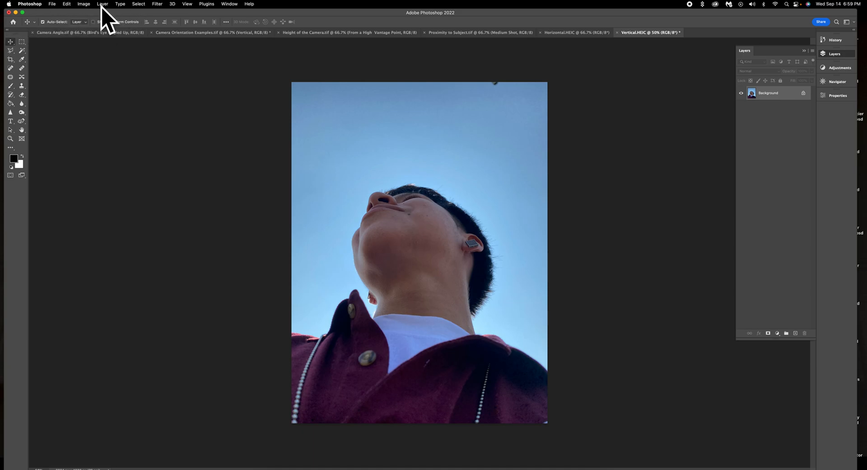
left_click(82, 4)
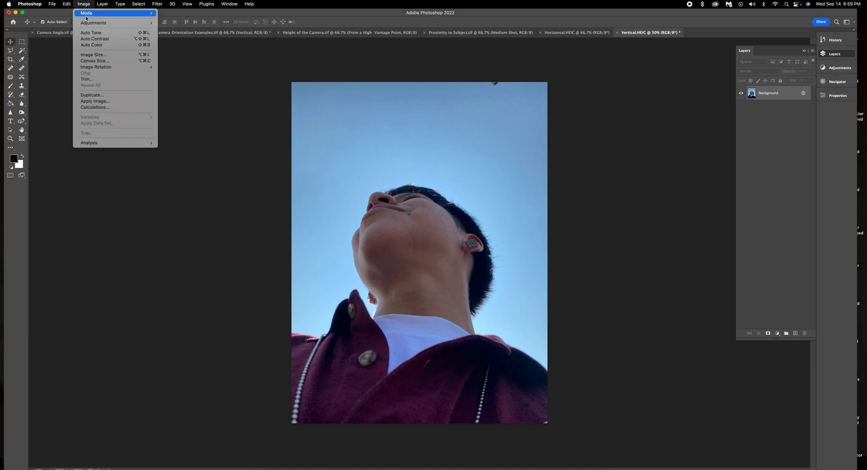
left_click(98, 55)
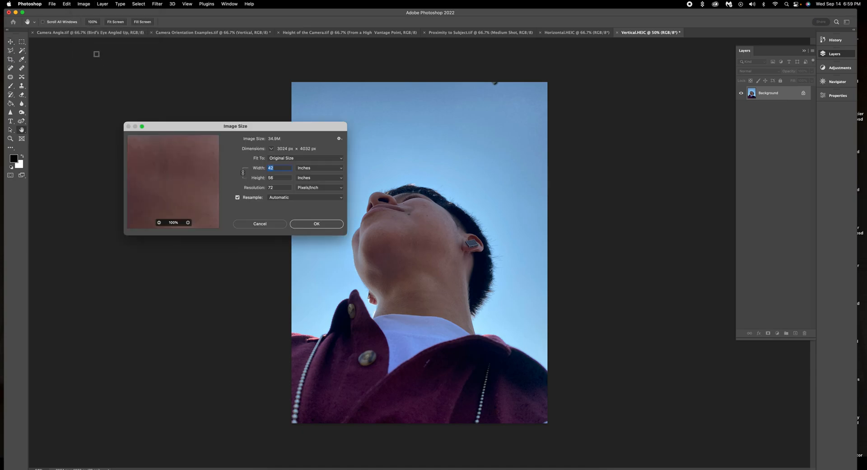
left_click(284, 186)
type("300")
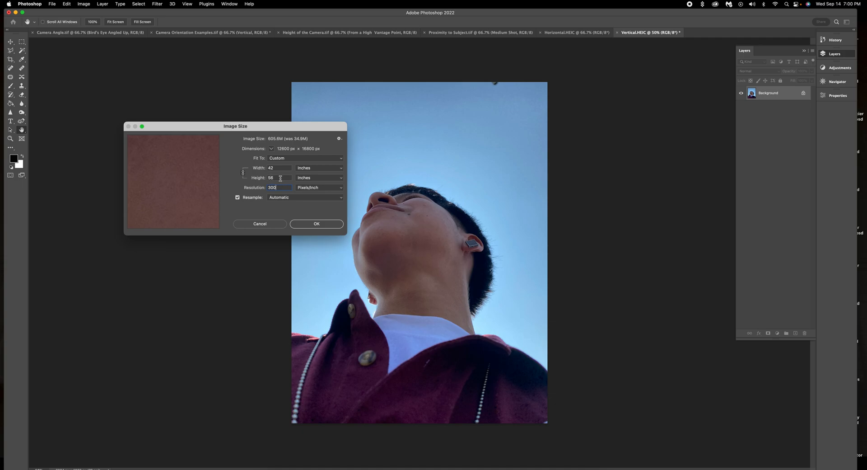
left_click(279, 178)
type("7")
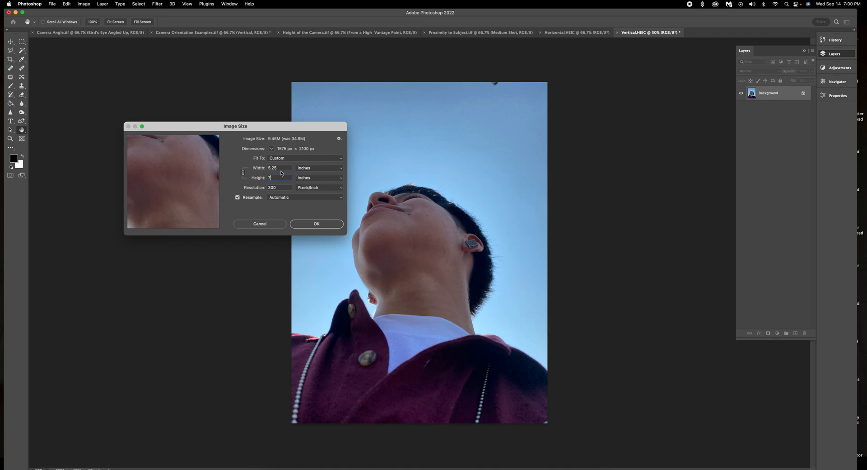
left_click(324, 226)
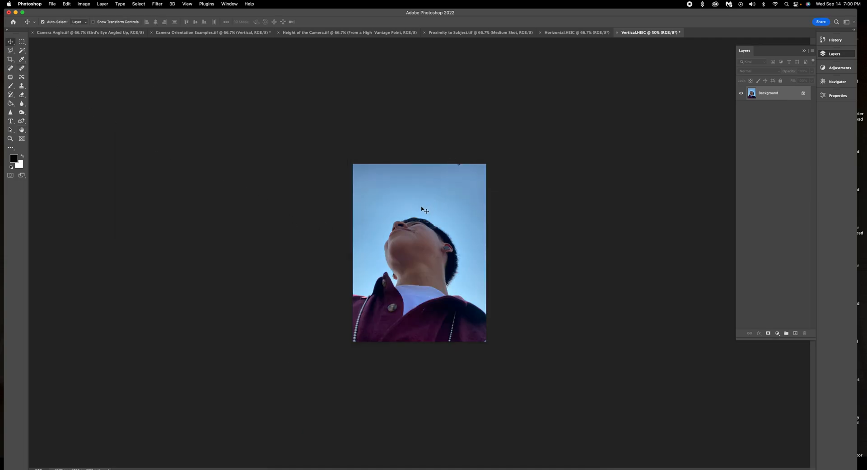
Drop the Vertical photo onto the Camera Orientation Examples page and shrink it proportionally.
left_click(188, 33)
left_click_drag(233, 77, 445, 208)
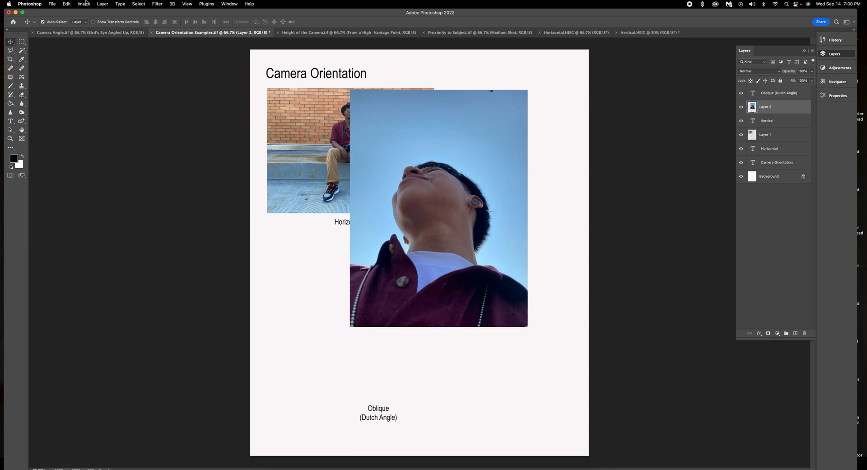
left_click(66, 4)
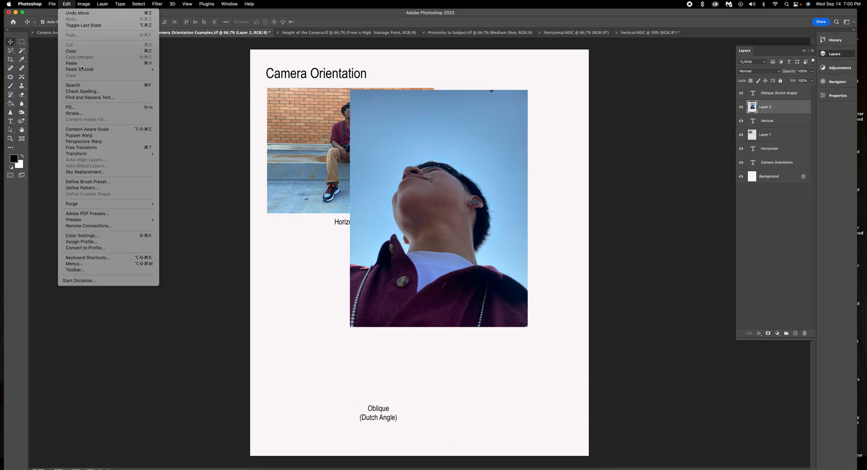
left_click(94, 148)
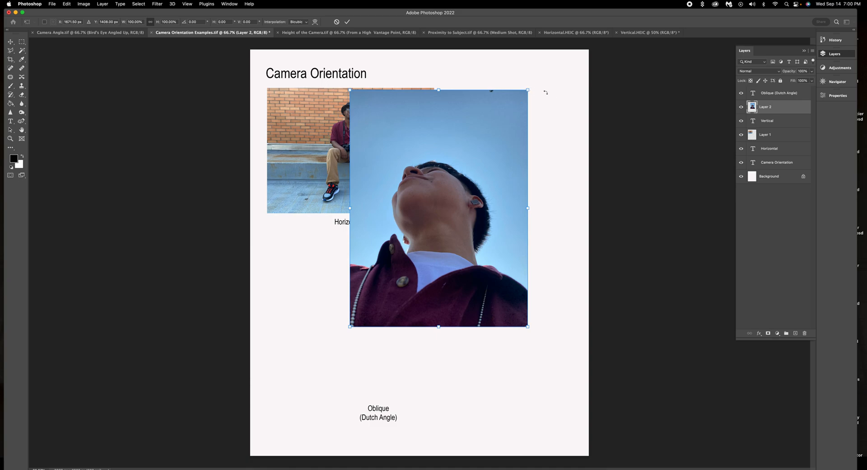
left_click_drag(530, 89, 468, 167)
Position the Vertical photo beside the Horizontal photo above the Vertical label, then switch to Adobe Bridge.
left_click_drag(468, 197, 542, 194)
left_click_drag(563, 145, 565, 136)
left_click_drag(519, 182, 527, 188)
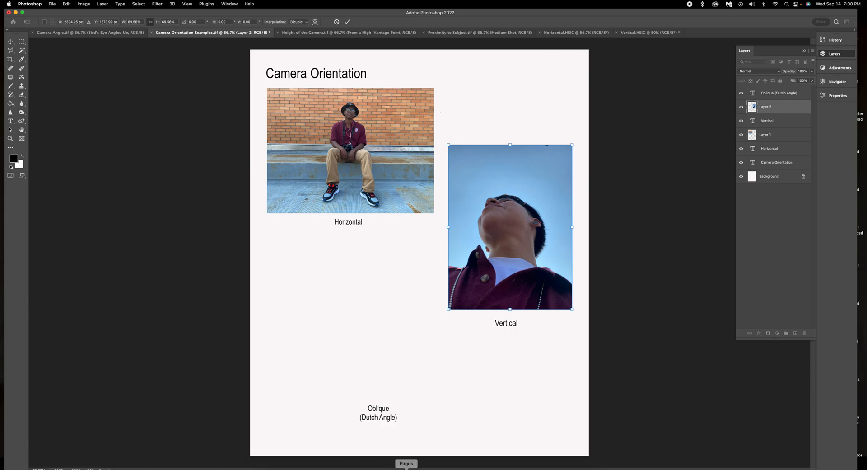
left_click(343, 468)
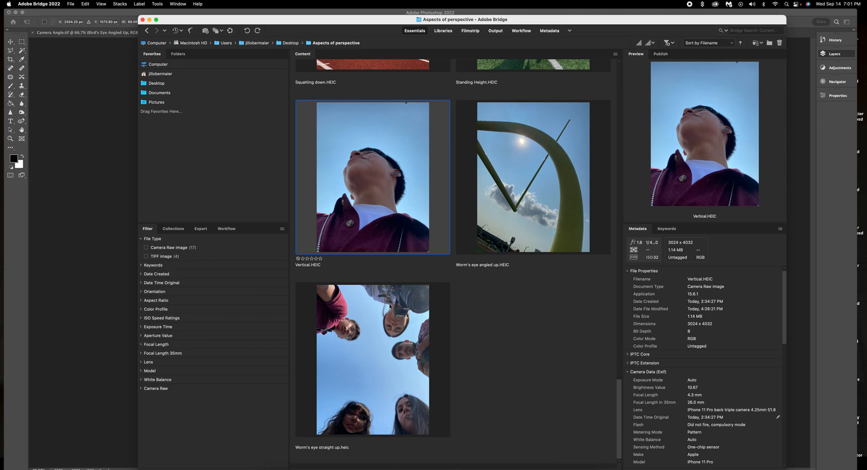
Scroll to Oblique.HEIC in Bridge's Content panel and open it in Photoshop.
scroll(389, 304, "up", 15)
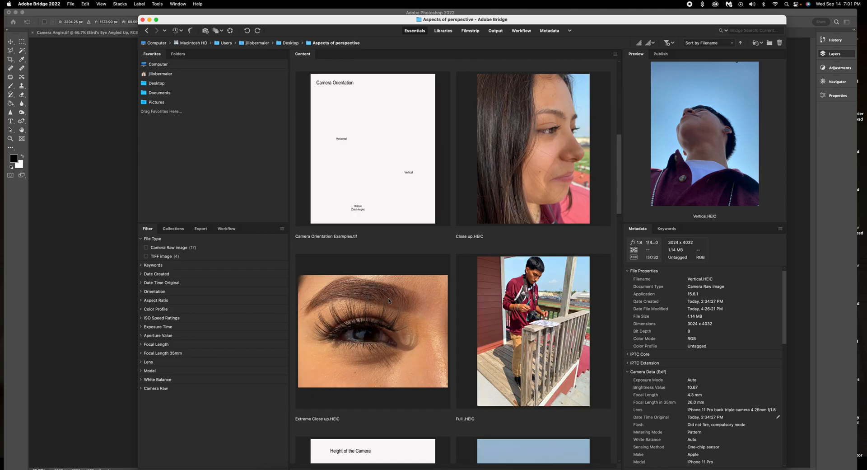
scroll(389, 300, "down", 10)
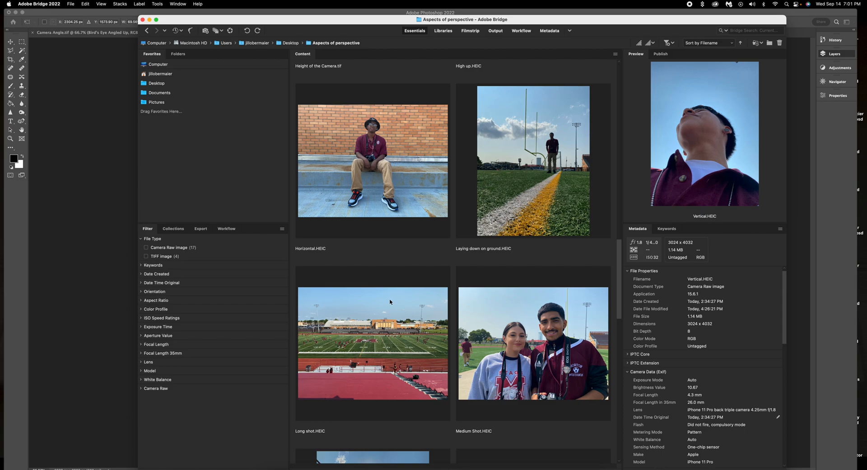
scroll(390, 302, "down", 6)
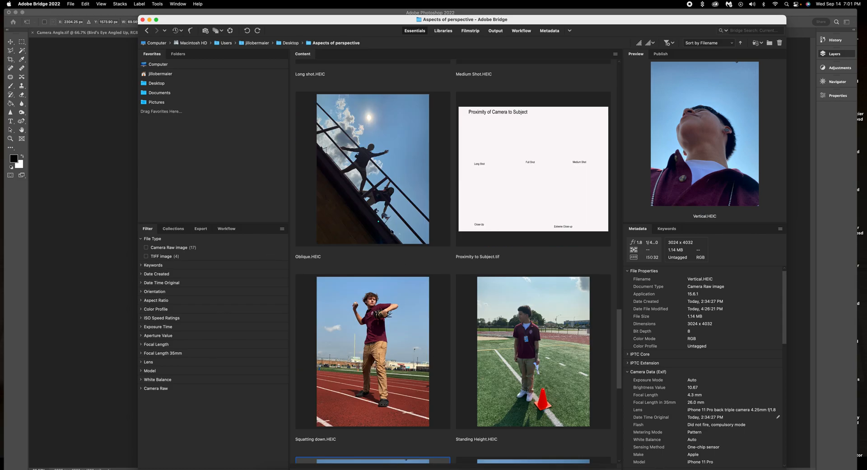
double_click(363, 162)
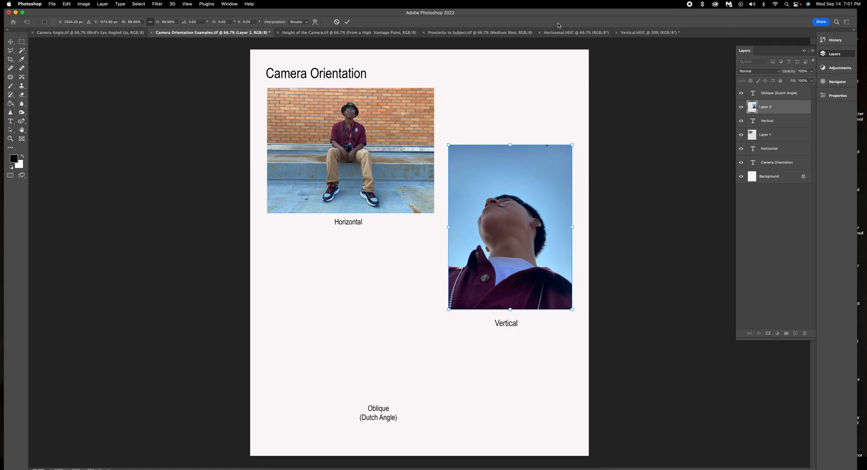
Reopen the Oblique photo from Bridge and bring Photoshop back to the front.
left_click_drag(607, 13, 334, 172)
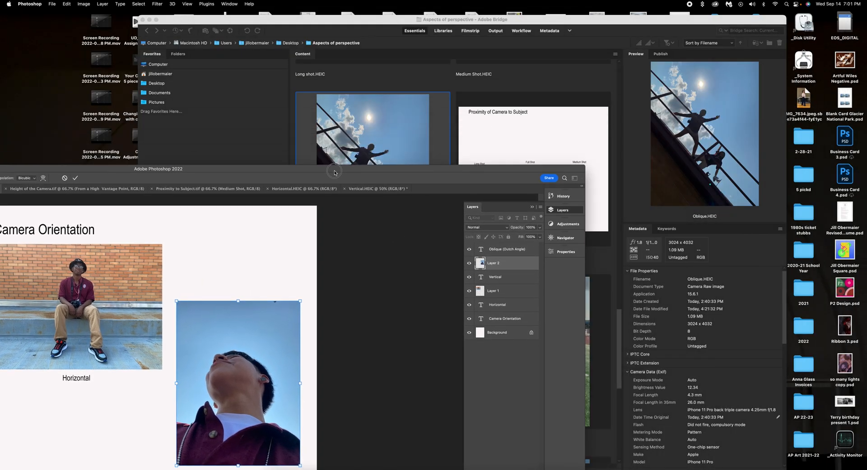
double_click(368, 146)
double_click(368, 145)
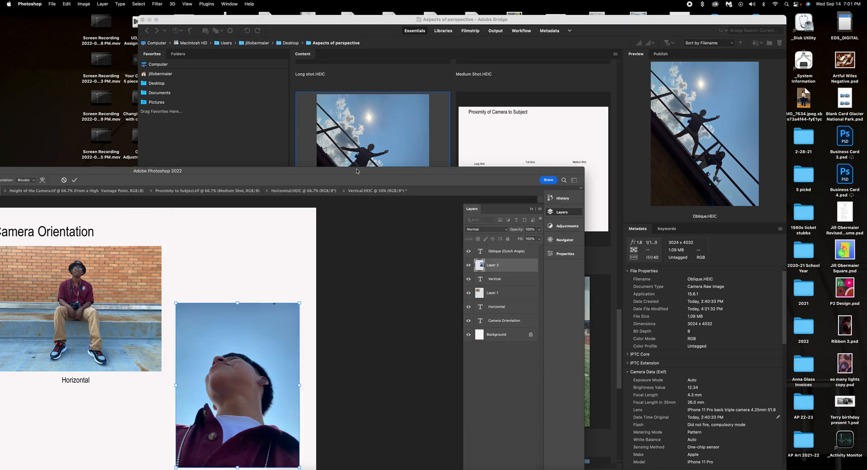
left_click_drag(365, 174, 558, 84)
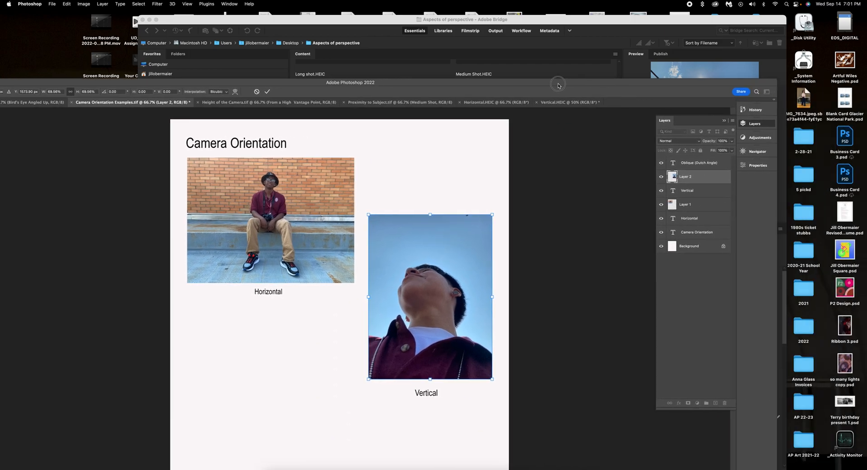
left_click(545, 104)
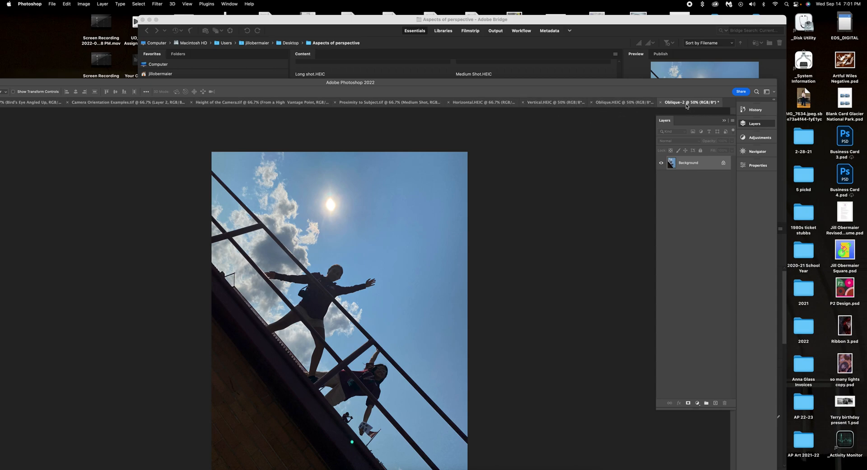
Close the Oblique-2 copy and Vertical.HEIC without saving.
left_click(661, 105)
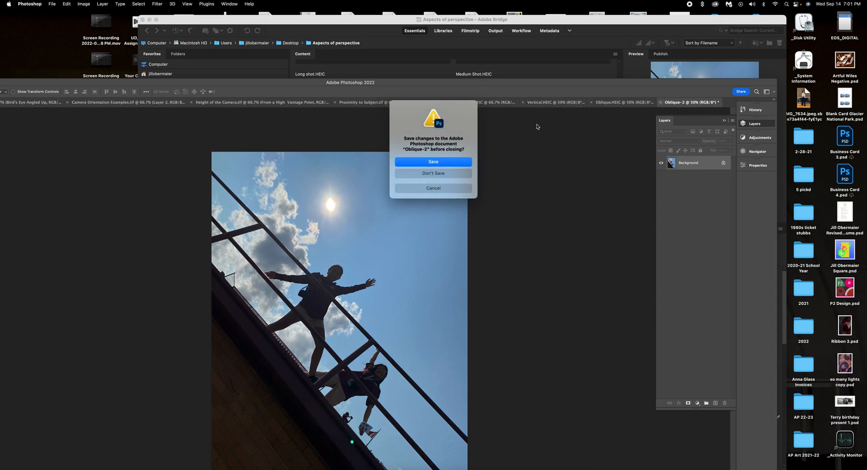
left_click(467, 173)
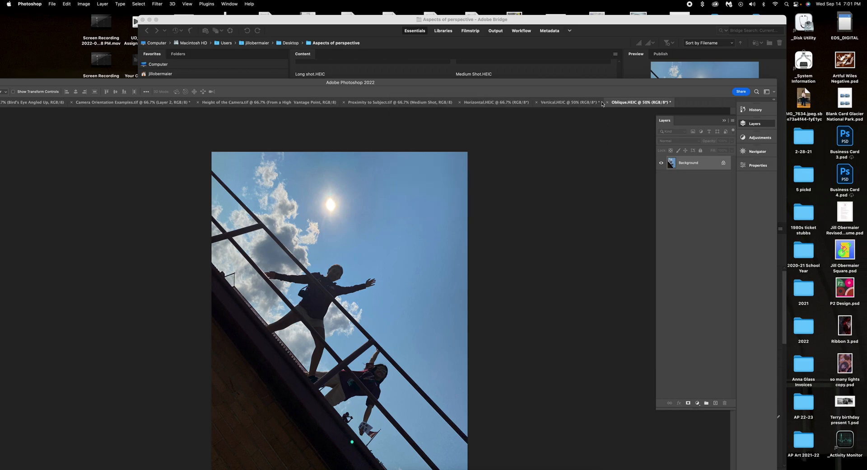
left_click(570, 105)
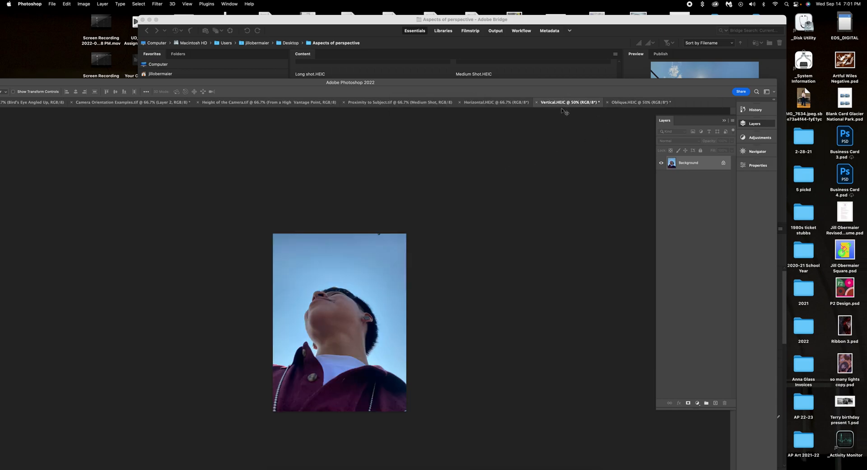
left_click(537, 102)
left_click(448, 175)
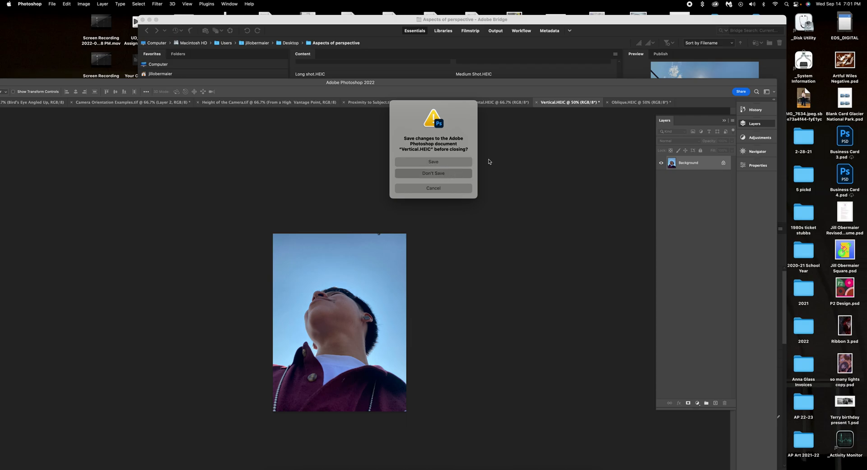
left_click(496, 103)
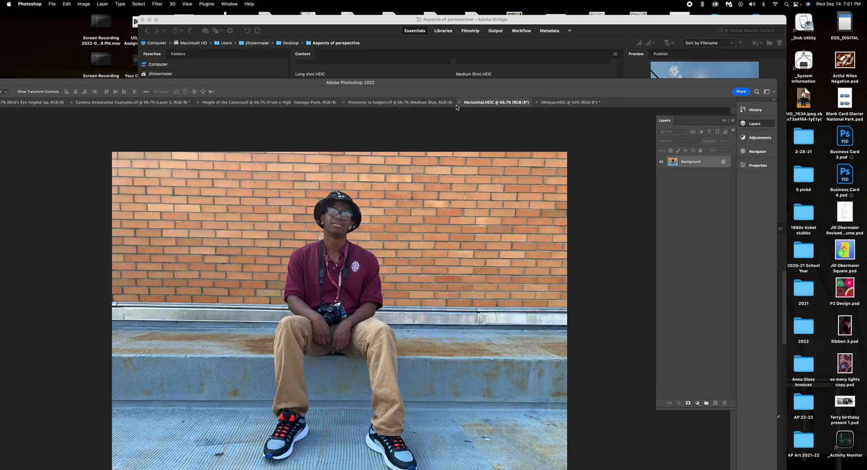
Close Horizontal.HEIC without saving and maximize the Photoshop window.
left_click(459, 102)
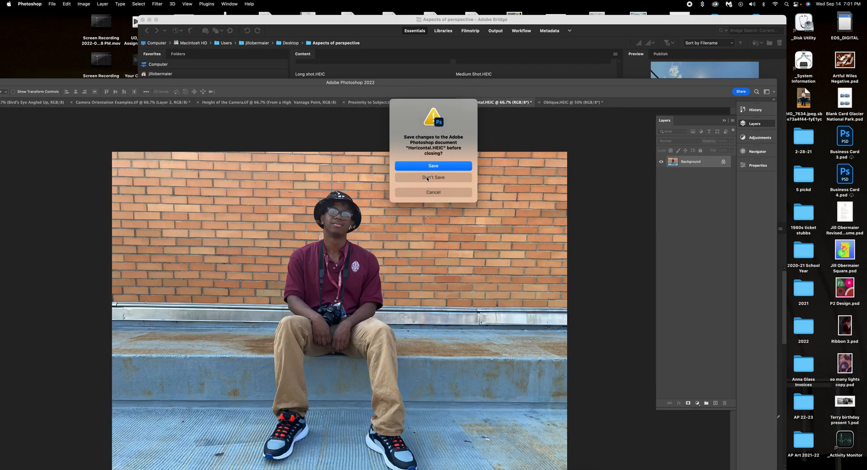
left_click(428, 177)
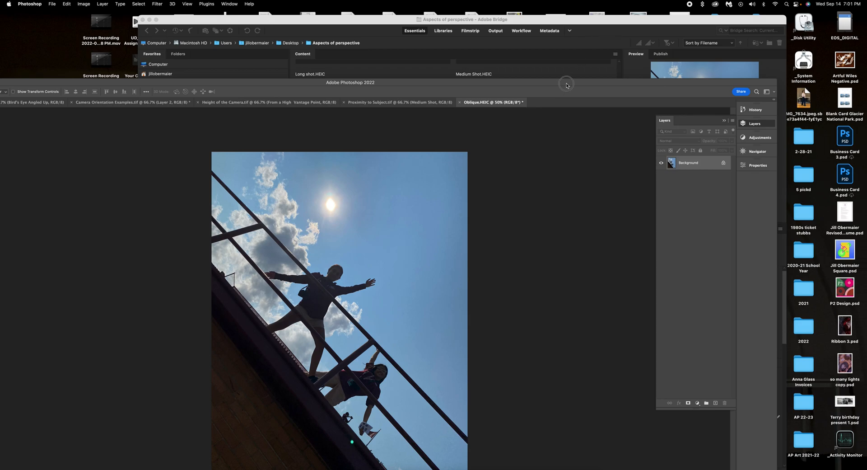
double_click(564, 85)
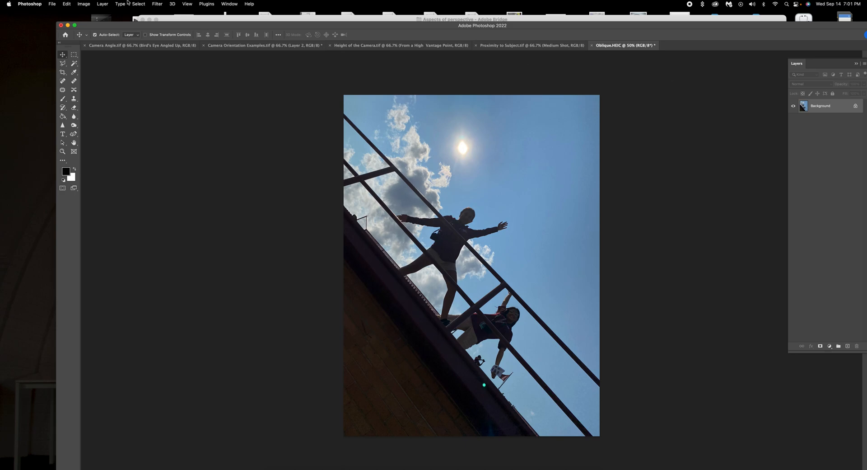
Resample Oblique.HEIC to 300 pixels/inch in Image Size.
left_click(84, 4)
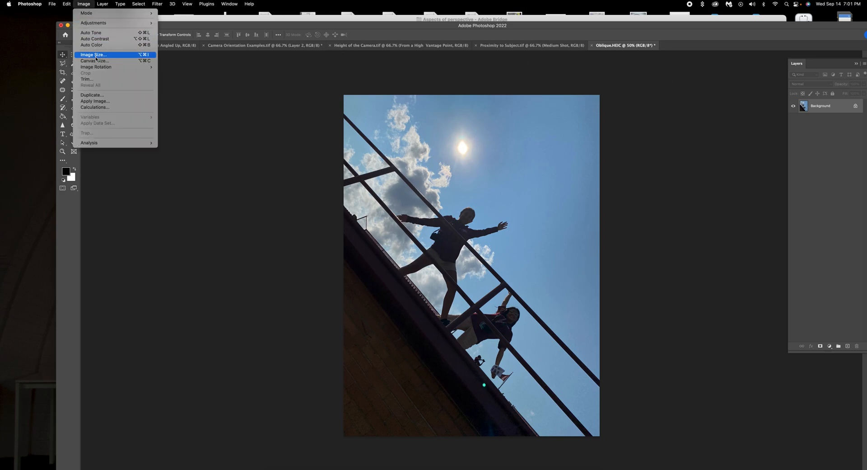
key("Return")
double_click(277, 187)
type("300")
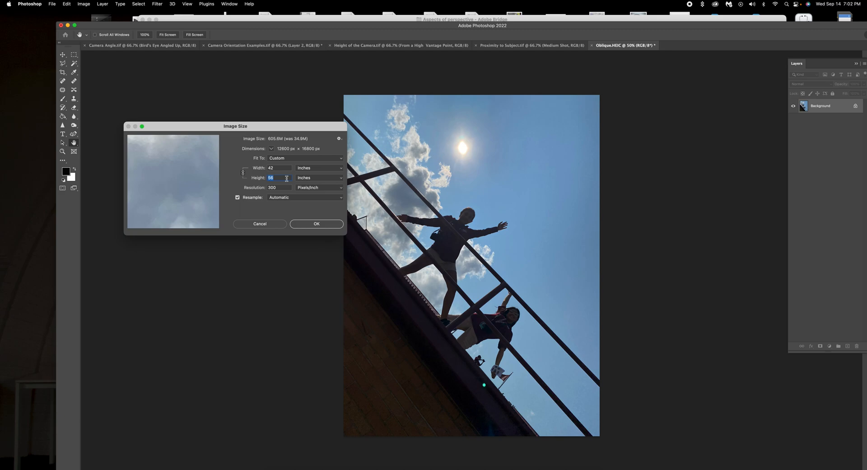
left_click(317, 225)
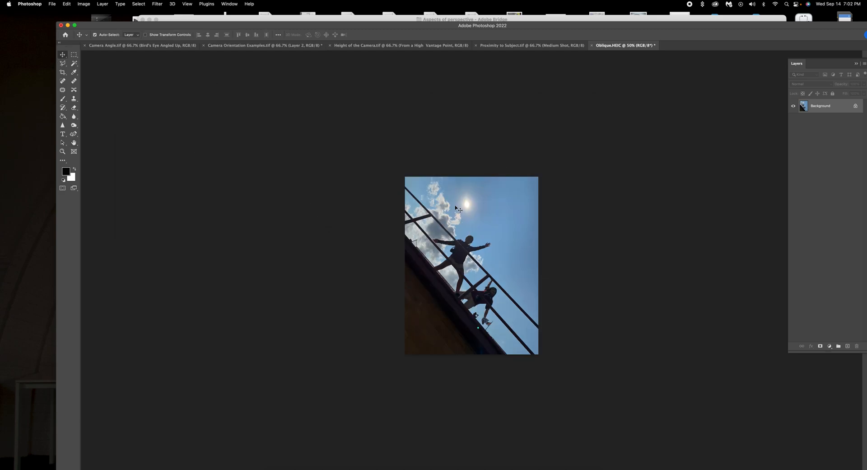
Drag the Oblique photo onto the Camera Orientation page and position it.
left_click_drag(467, 245, 436, 294)
left_click_drag(564, 167, 570, 152)
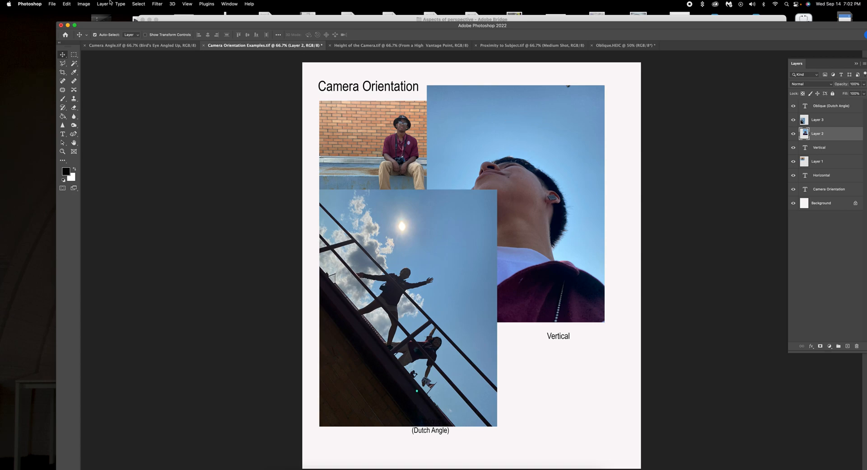
left_click(67, 4)
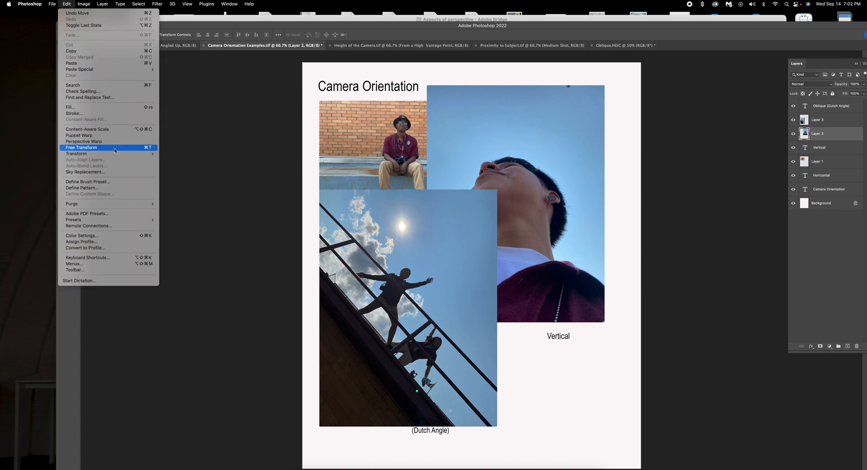
left_click(152, 147)
Rescale the Vertical photo, move it down above its Vertical caption, and commit the transform.
left_click_drag(606, 84, 615, 179)
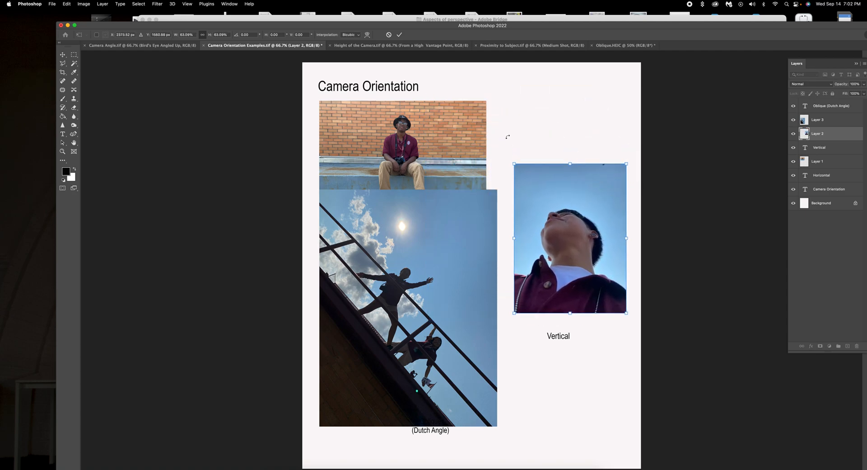
left_click_drag(514, 165, 495, 139)
left_click_drag(552, 188, 562, 203)
left_click(399, 35)
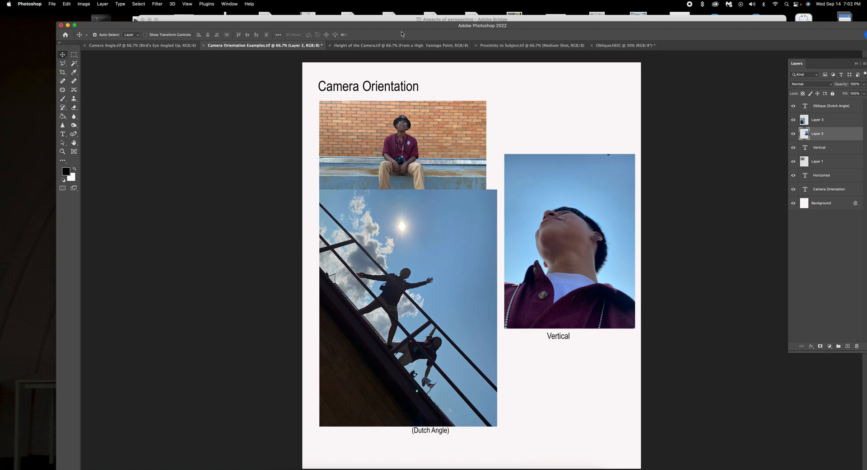
left_click(439, 287)
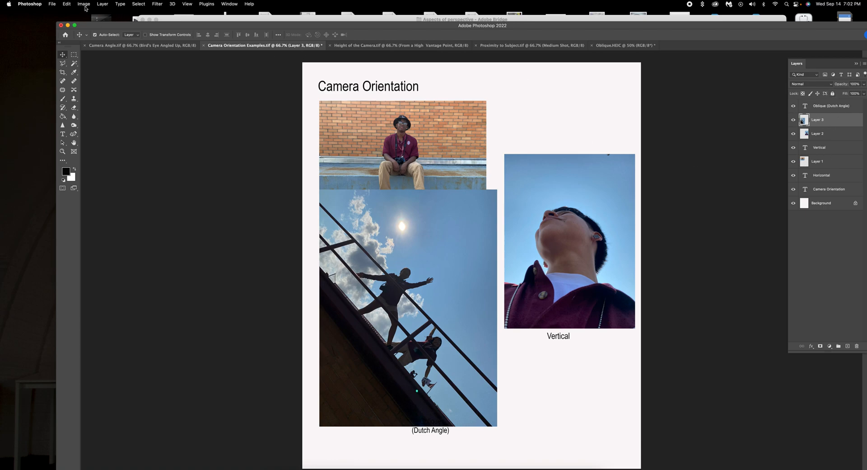
Scale the Oblique photo down and move it below the Horizontal photo.
left_click(67, 4)
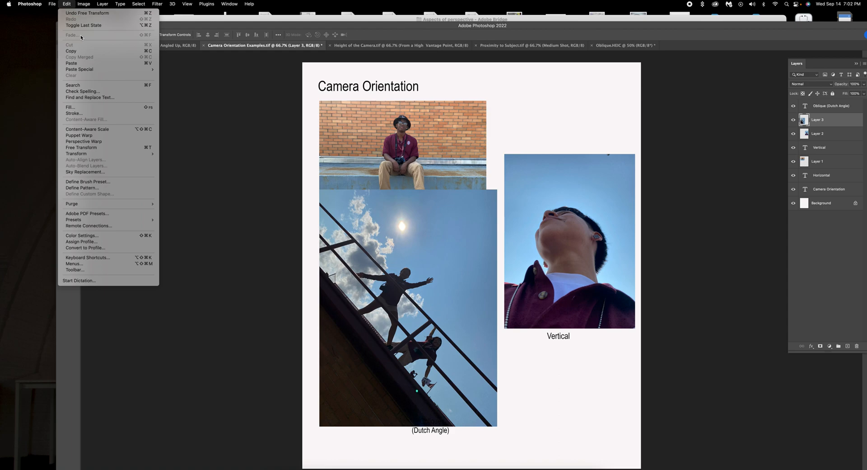
left_click(129, 148)
left_click_drag(499, 190, 437, 262)
left_click_drag(412, 296, 440, 284)
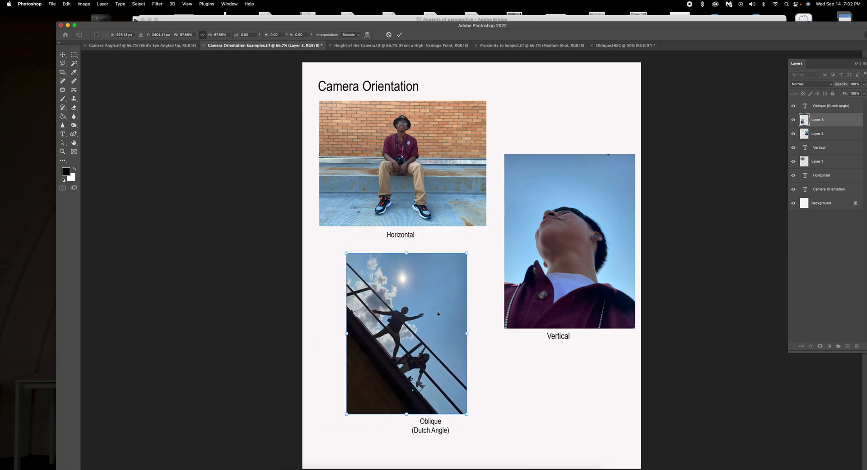
key("Return")
Move the Oblique (Dutch Angle) caption under the photo and fine-tune the photo's size and position above it.
left_click(438, 429)
left_click_drag(437, 429, 407, 456)
left_click_drag(416, 327, 397, 349)
left_click(67, 5)
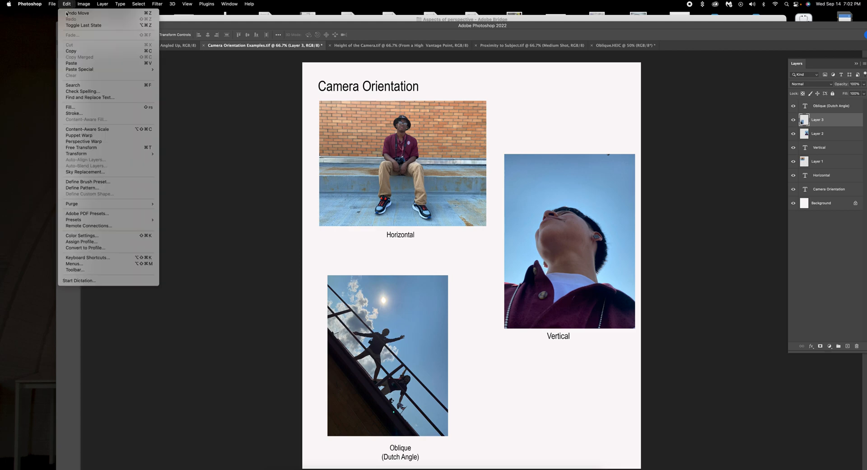
left_click(95, 147)
left_click_drag(448, 274, 485, 255)
left_click_drag(450, 302, 459, 305)
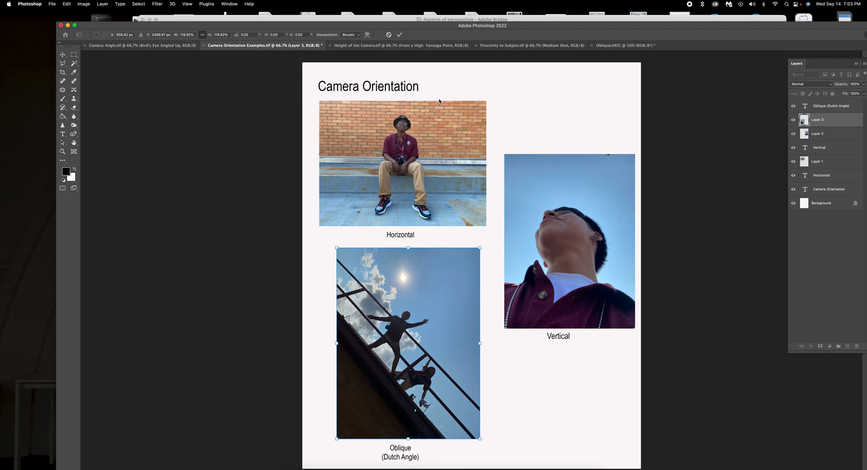
Commit the Oblique photo's pending transform after a cancelled Save As attempt.
left_click(51, 4)
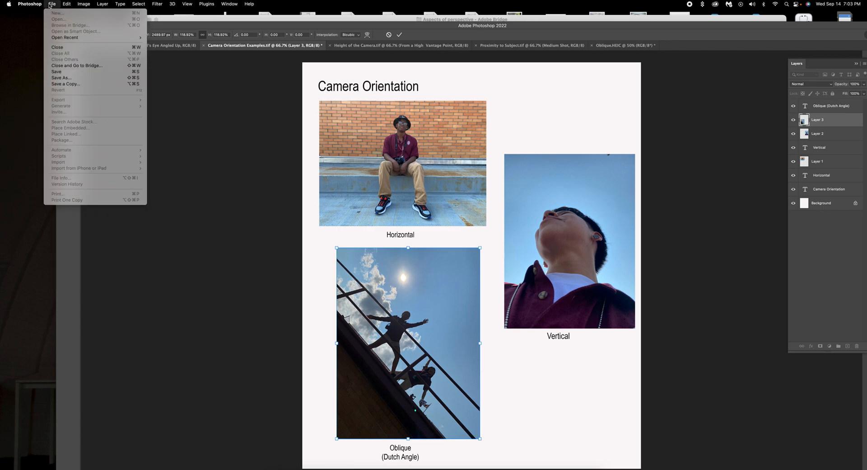
left_click(83, 78)
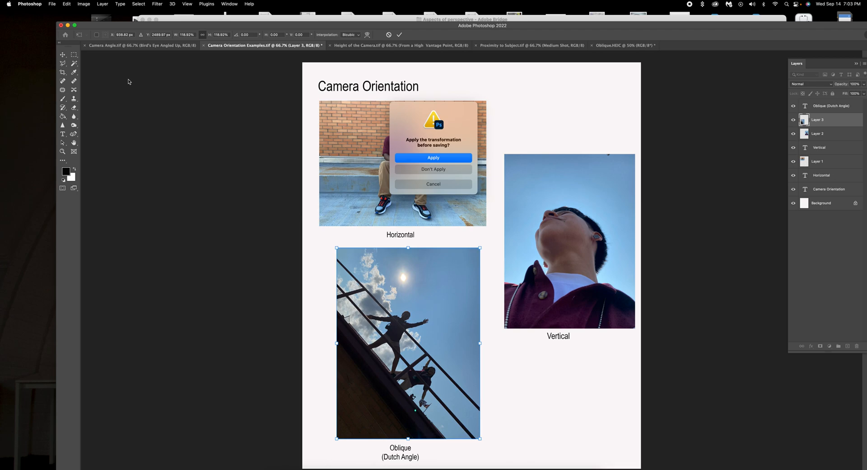
left_click(426, 185)
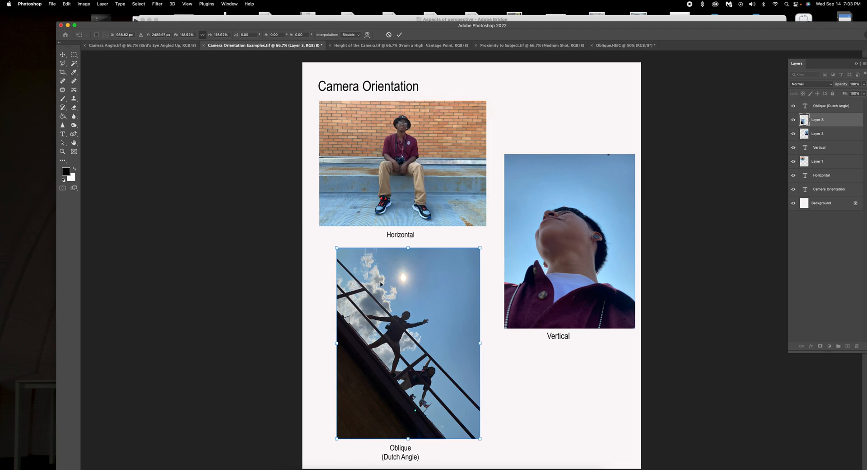
left_click(400, 36)
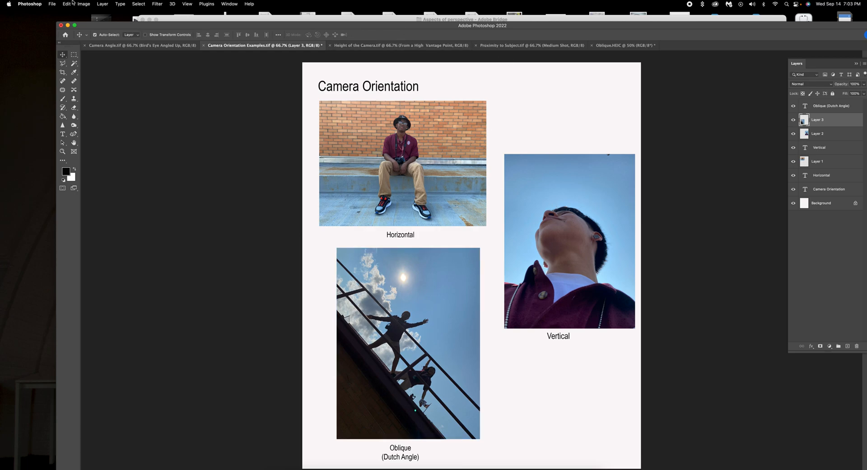
Start Save As on the computer, targeting the Aspects of perspective folder and keeping TIFF format.
left_click(54, 5)
left_click(66, 80)
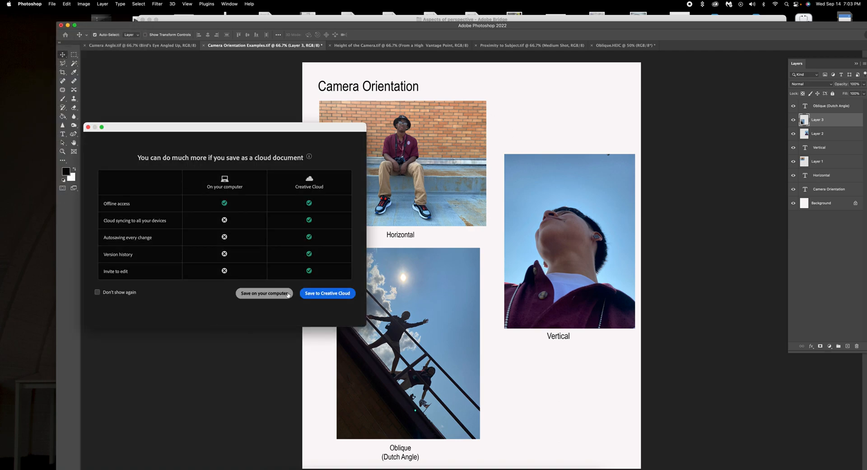
left_click(273, 297)
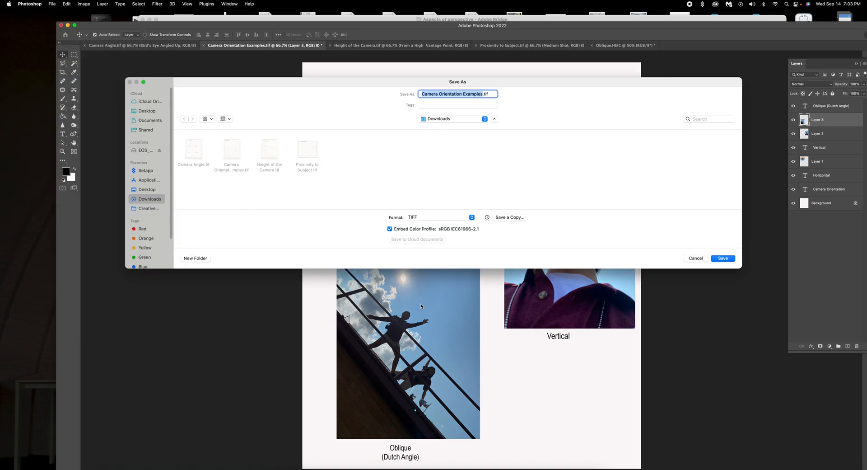
left_click(482, 120)
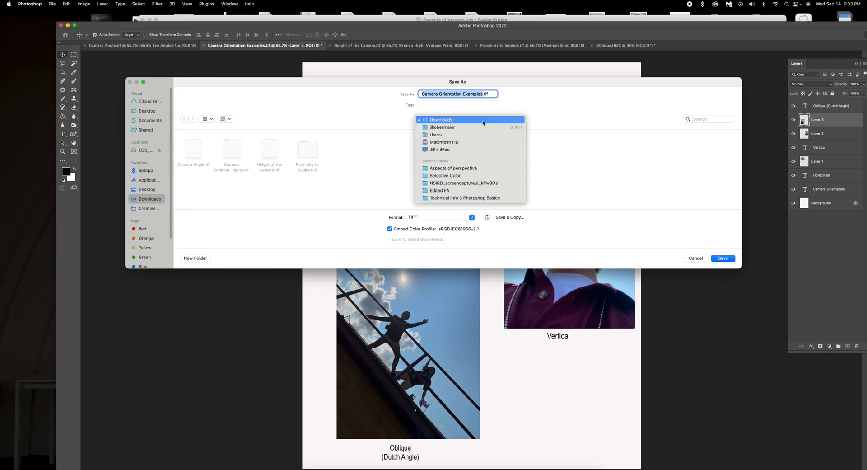
left_click(477, 168)
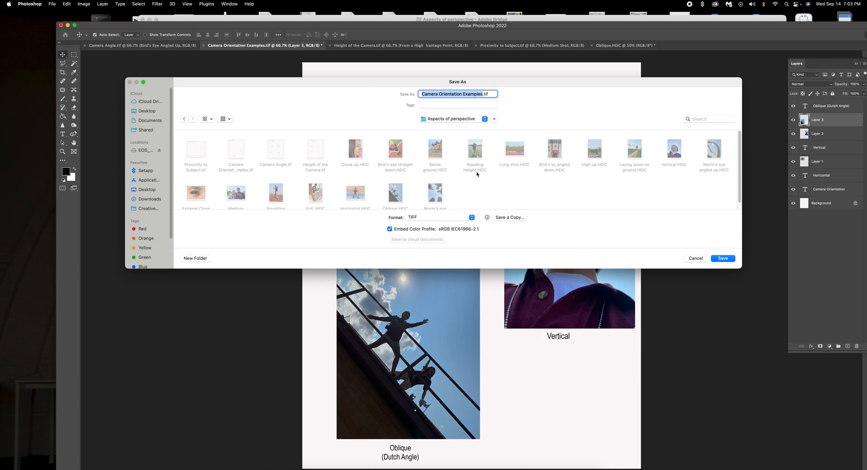
left_click(471, 221)
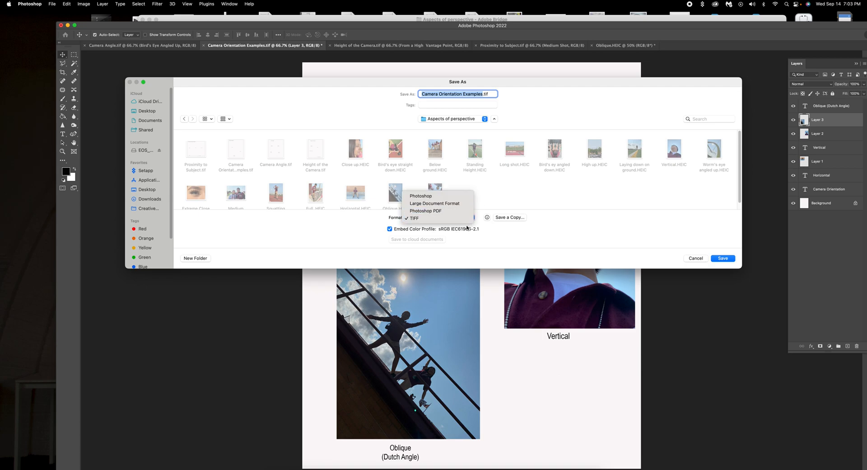
left_click(502, 201)
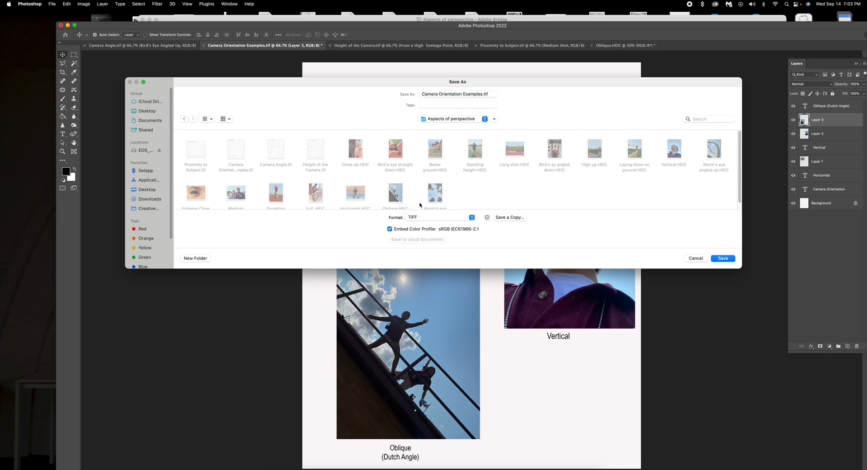
left_click(476, 219)
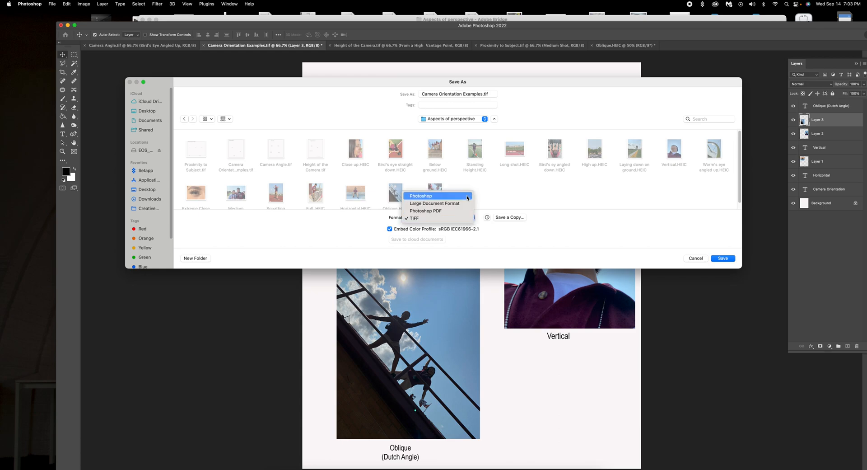
left_click(521, 188)
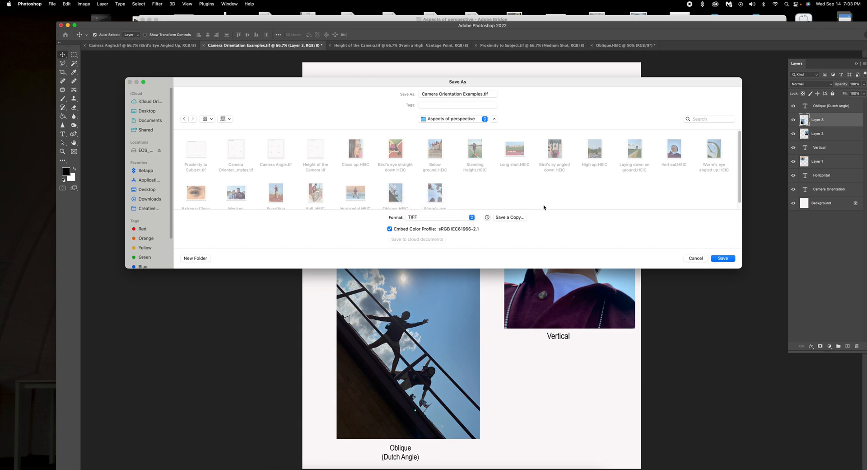
Save a quality-12 JPEG copy to Downloads, prefixing the file name with the student's name.
left_click(510, 217)
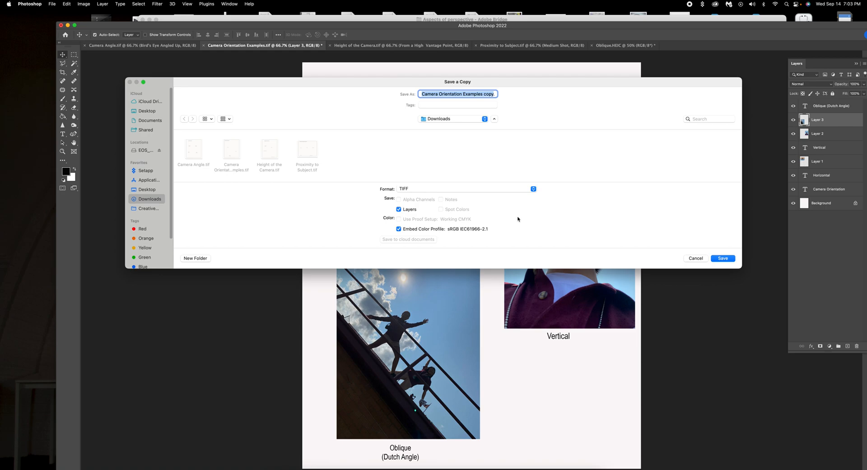
left_click(533, 189)
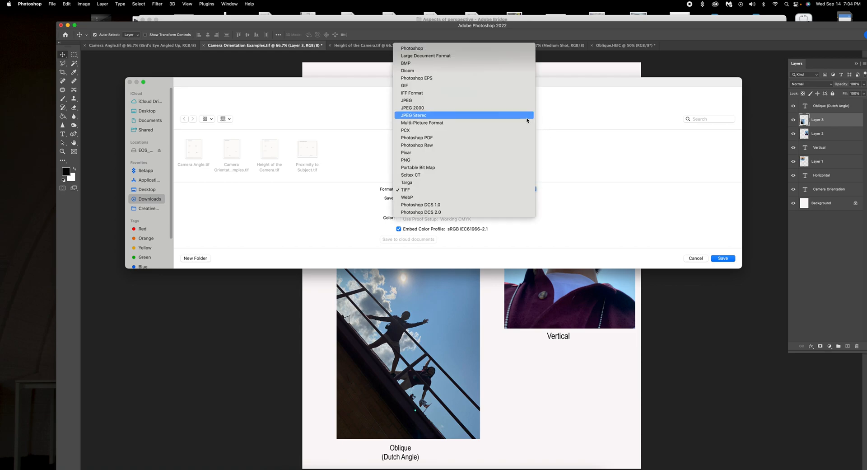
left_click(487, 100)
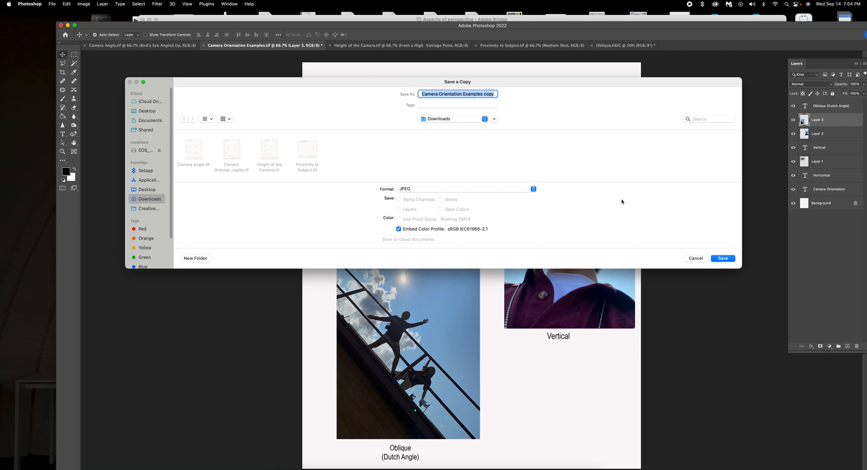
left_click(420, 93)
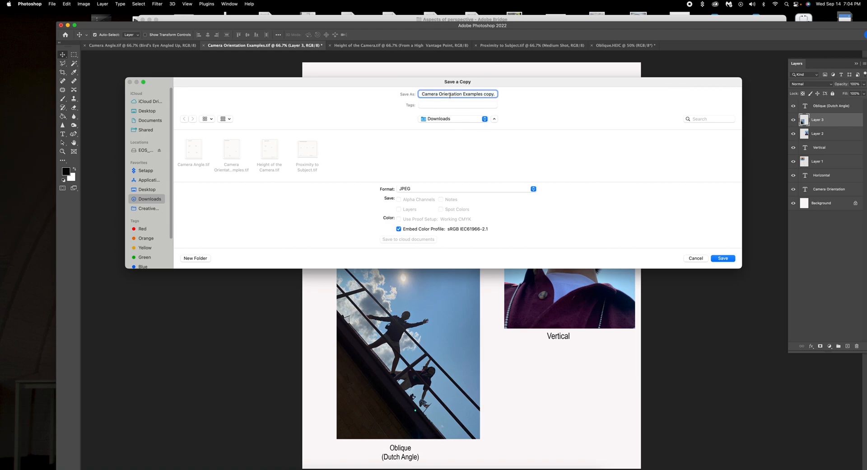
left_click(723, 258)
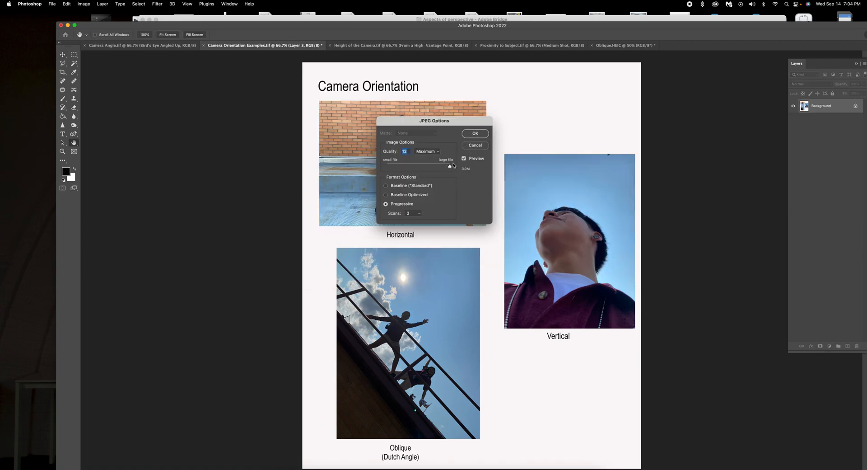
left_click(475, 133)
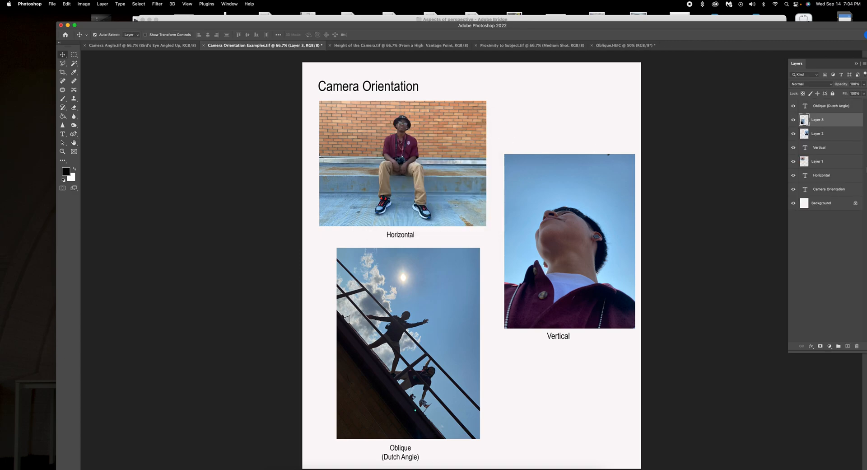
Close Camera Orientation Examples and Oblique.HEIC with Don't Save, then move the Photoshop window down-left.
left_click(204, 46)
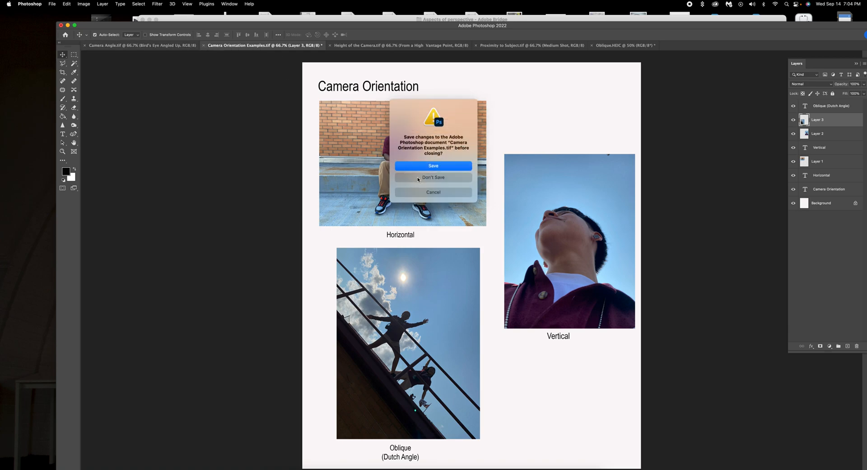
left_click(418, 178)
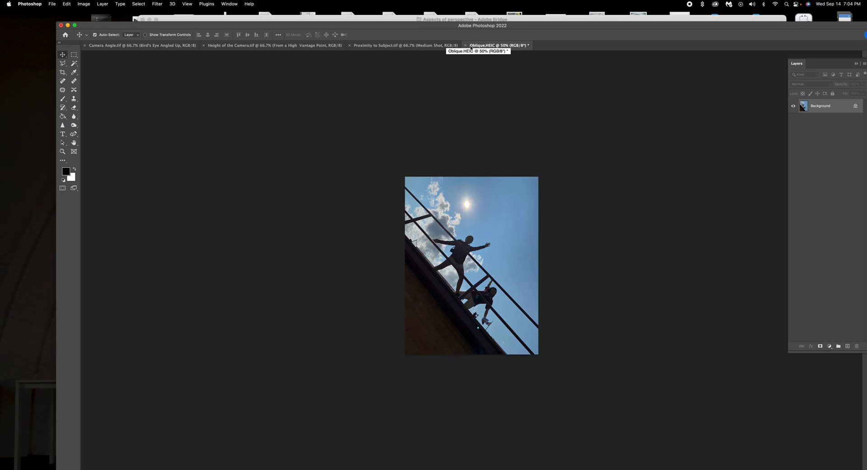
left_click(465, 46)
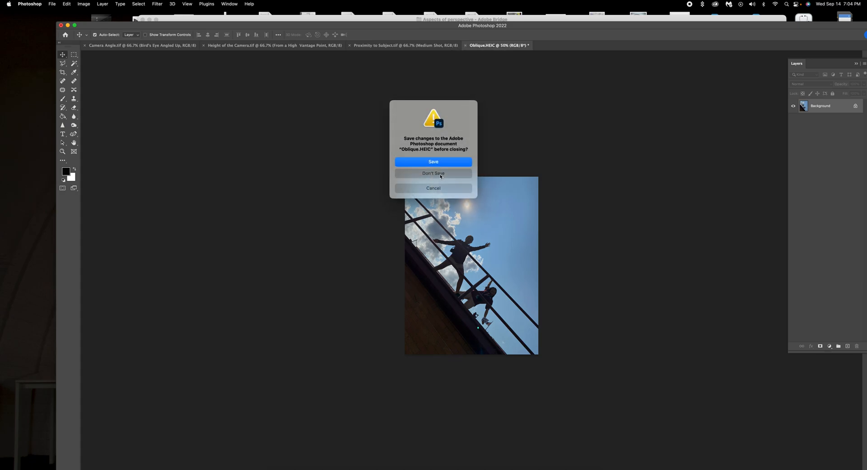
left_click(441, 175)
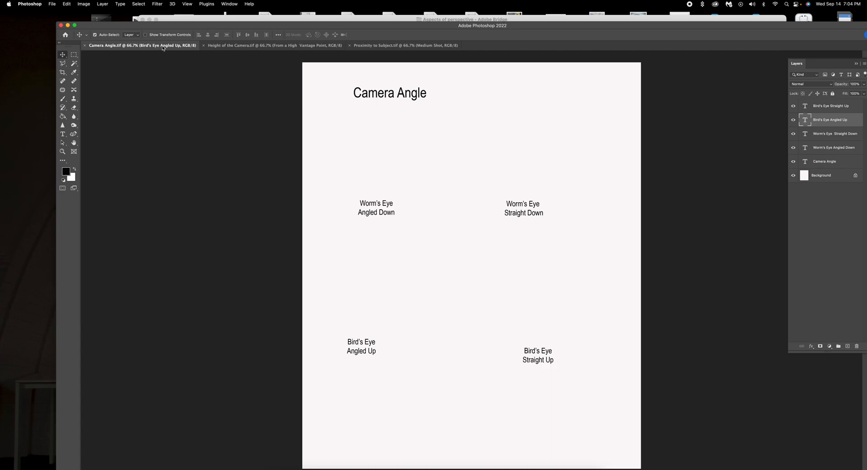
left_click_drag(588, 22, 498, 32)
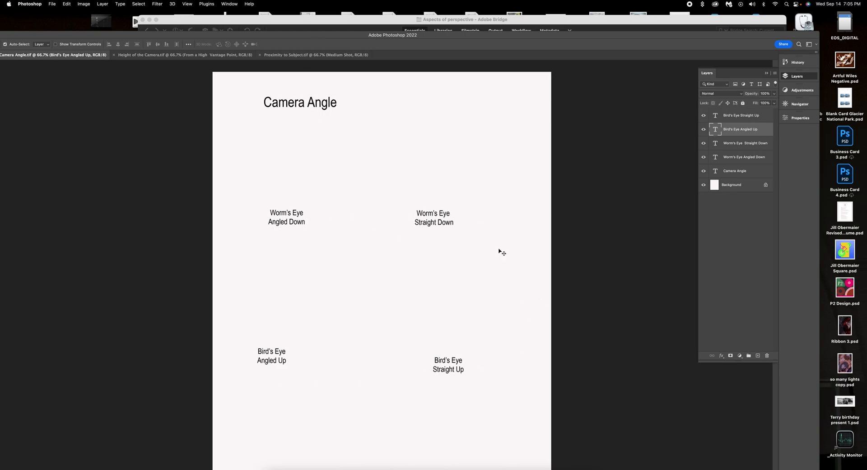
Open Worm's eye straight up.heic from Bridge in Photoshop and maximize the Photoshop window.
left_click_drag(362, 38, 169, 208)
left_click(243, 145)
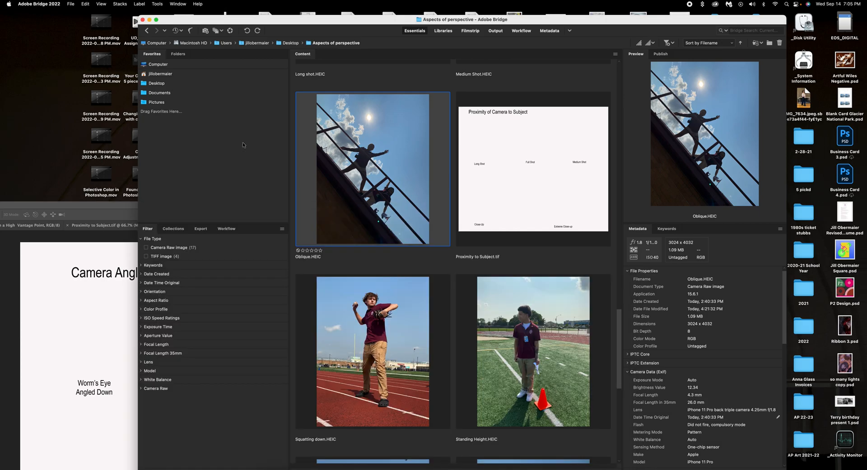
scroll(470, 288, "down", 5)
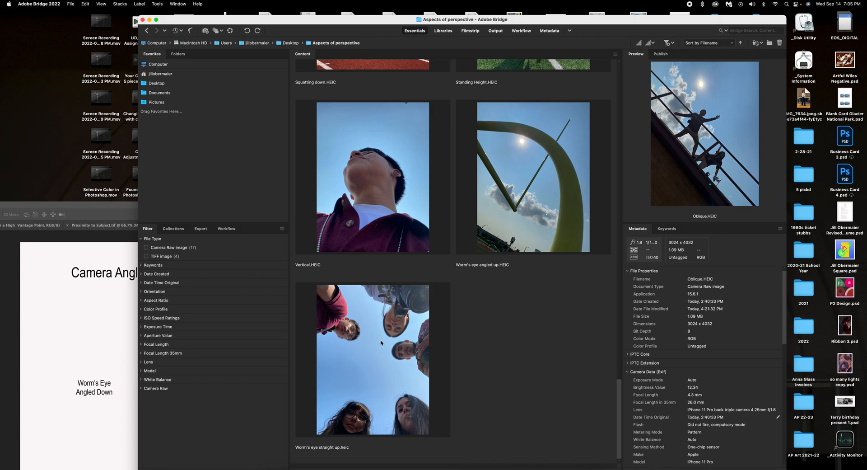
double_click(370, 362)
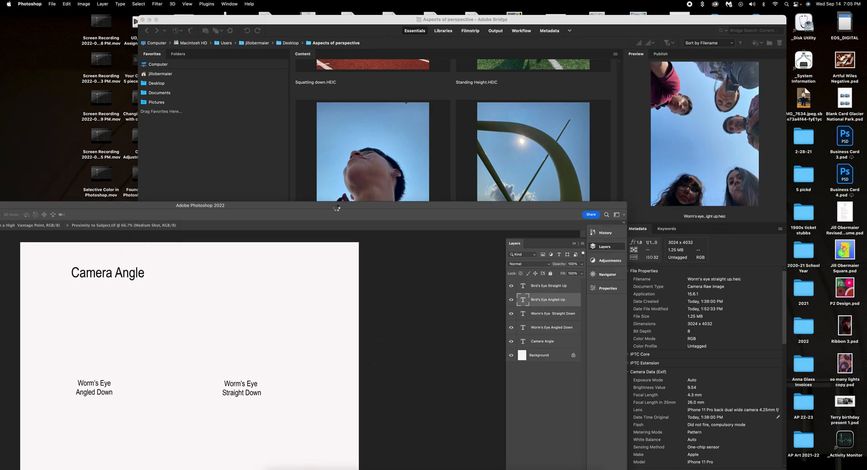
double_click(308, 206)
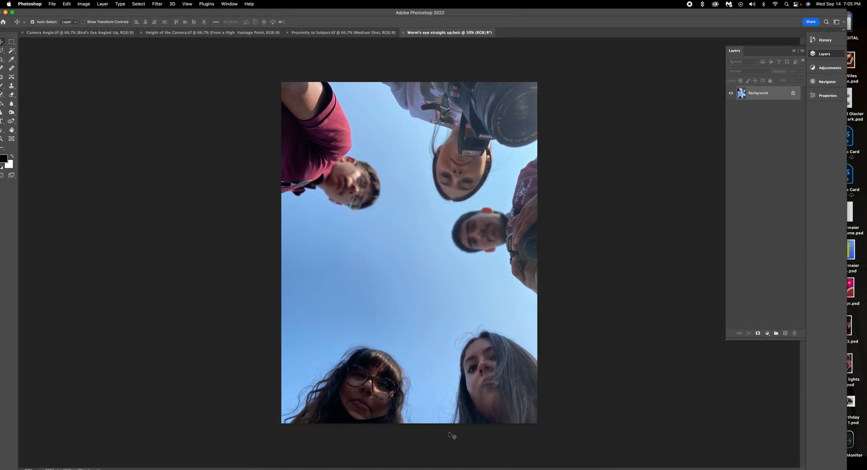
Set the Worm's eye straight up image size to 300 ppi, 7 in high (5.25 in wide).
left_click(83, 6)
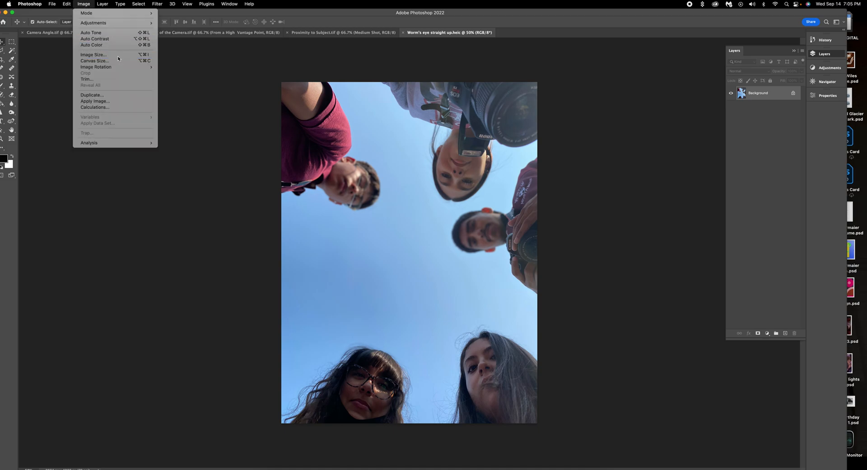
left_click(120, 55)
left_click(283, 188)
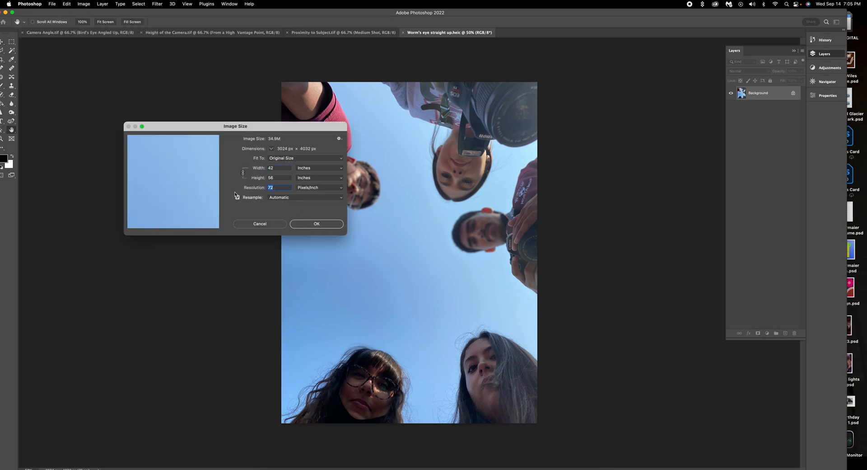
type("300")
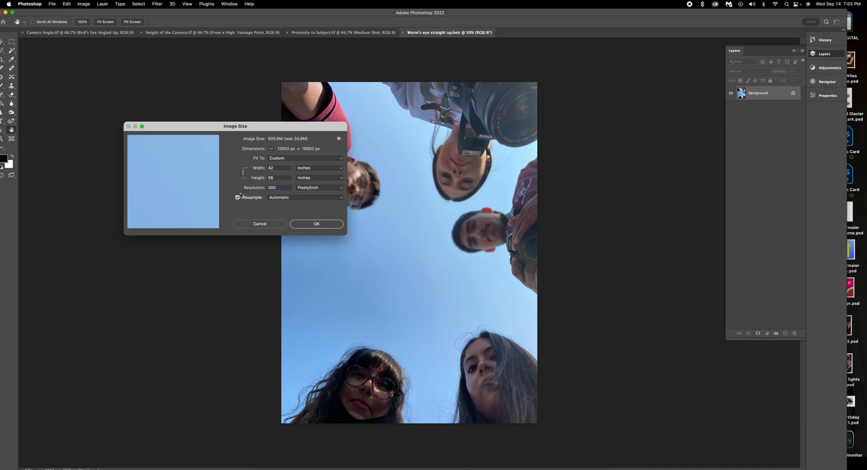
left_click(279, 177)
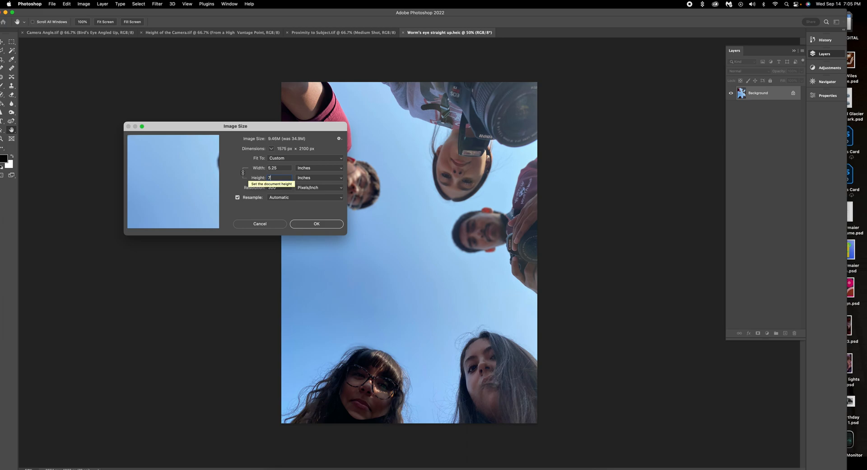
left_click(316, 223)
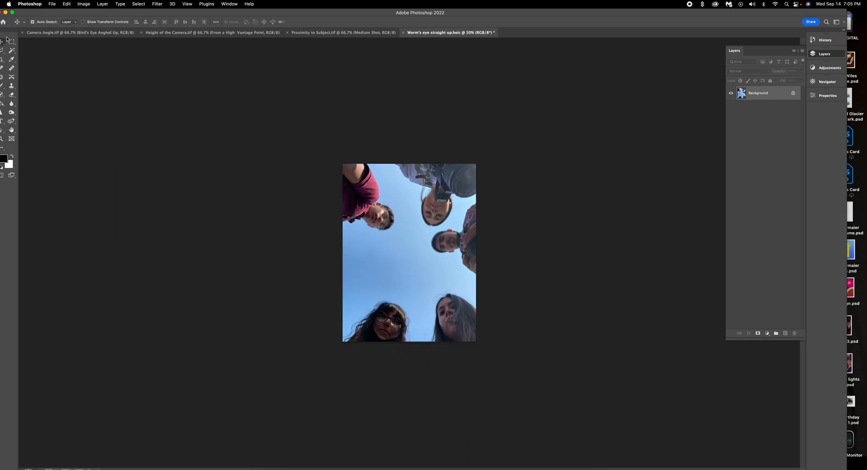
Copy the worm's-eye photo onto the Camera Angle page as Layer 1 and scale it with Free Transform.
left_click_drag(398, 219, 379, 274)
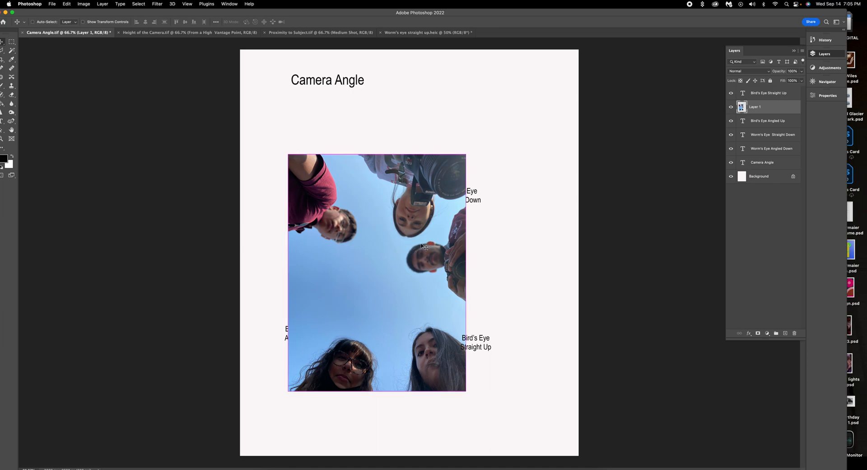
key("super+t")
left_click_drag(467, 153, 386, 260)
left_click_drag(350, 298, 487, 145)
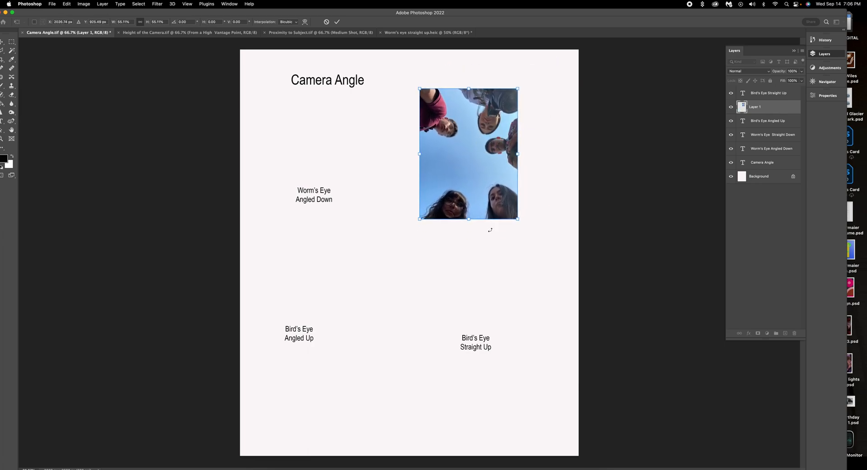
left_click_drag(518, 219, 544, 256)
left_click_drag(461, 159, 373, 173)
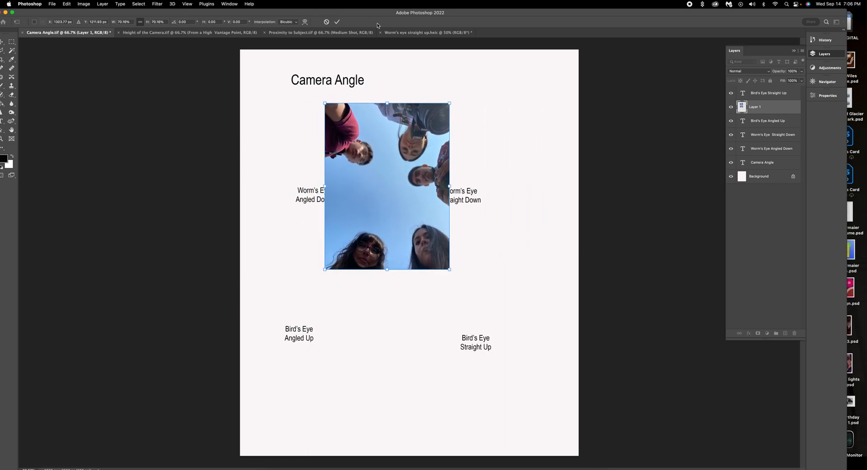
left_click(338, 21)
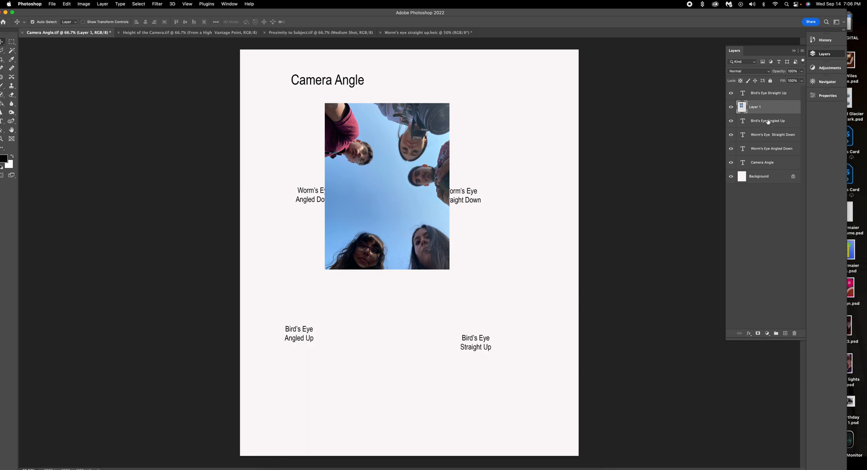
Move the photo top-right with Worm's Eye Straight Down beneath it, and lower the Worm's Eye Angled Down caption.
left_click(474, 192)
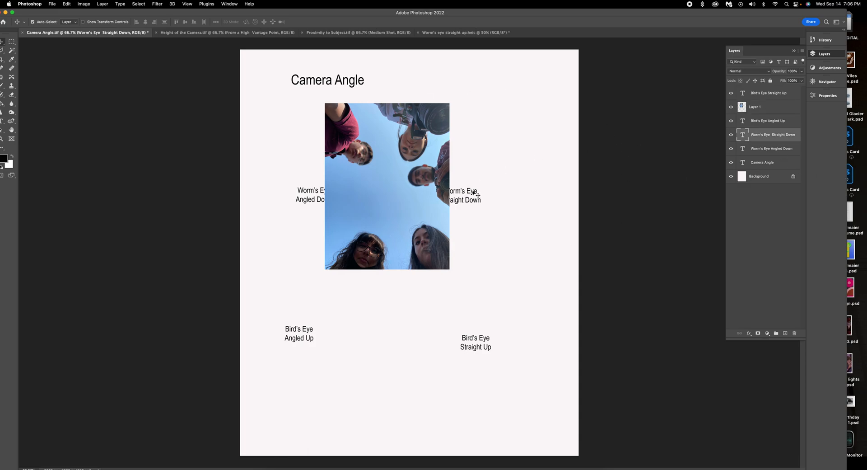
left_click_drag(465, 192, 482, 279)
left_click_drag(425, 202, 517, 162)
left_click(491, 273)
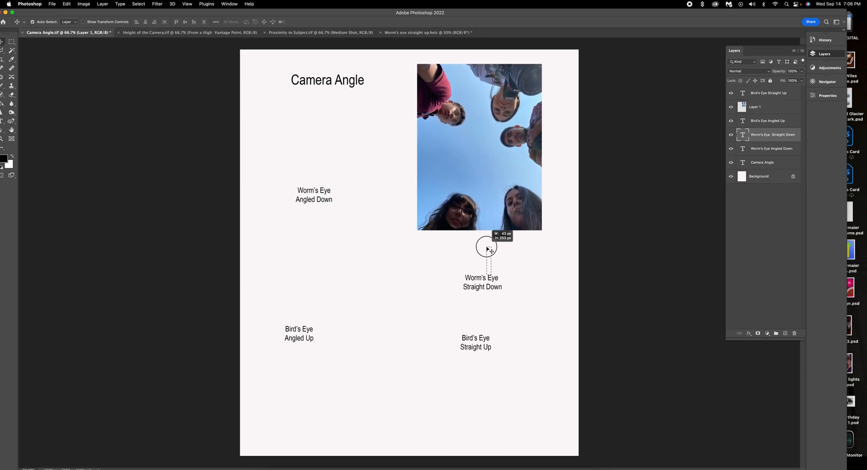
left_click_drag(477, 280, 498, 240)
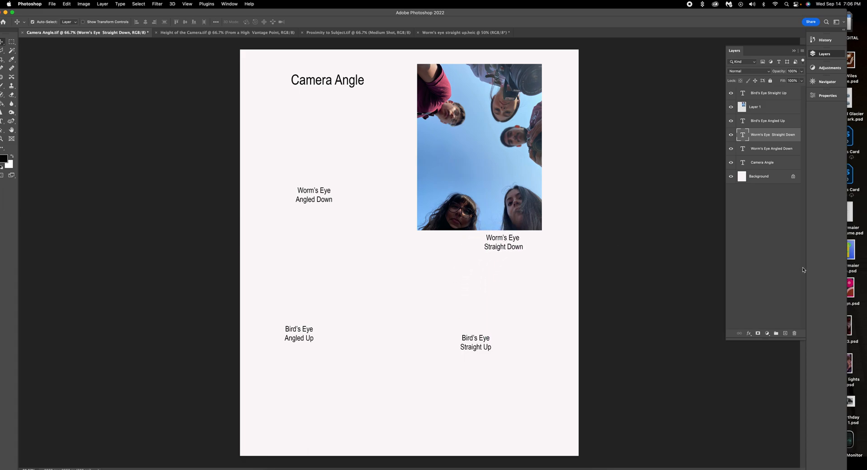
left_click_drag(509, 153, 514, 153)
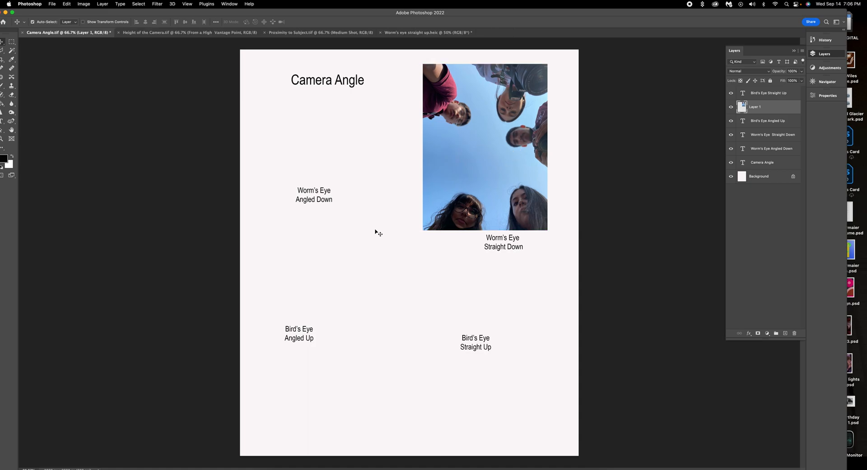
left_click_drag(307, 195, 301, 233)
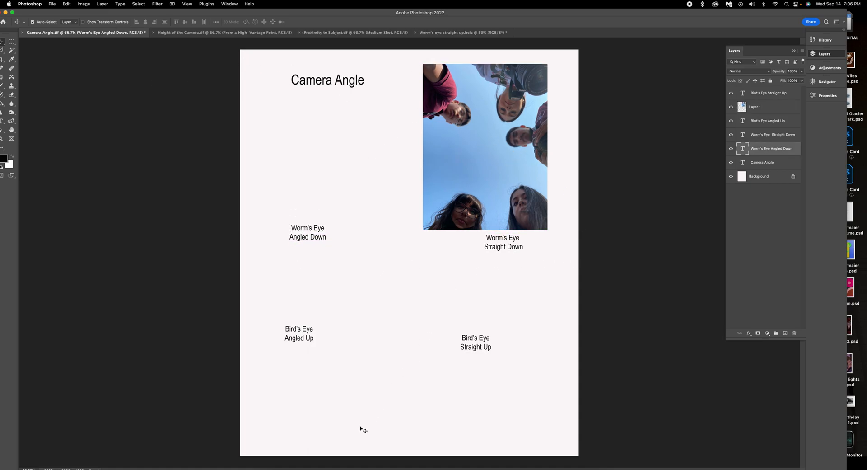
Close Worm's eye straight up without saving and open Worm's eye angled up.HEIC from Bridge.
left_click(425, 32)
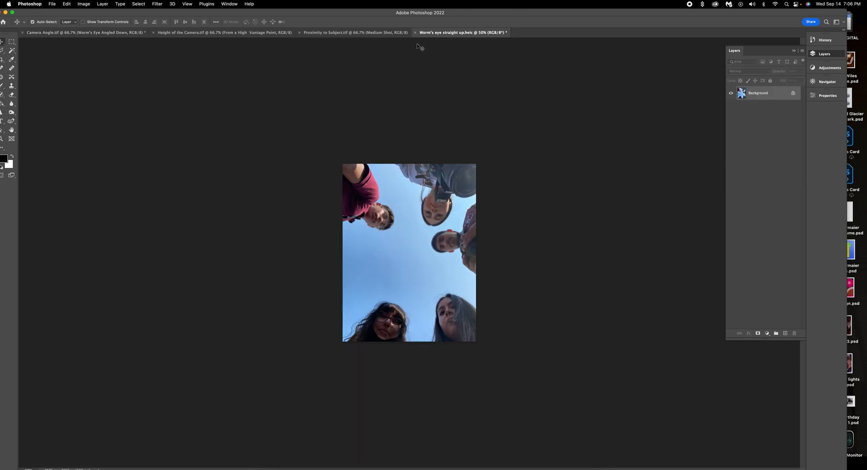
left_click(415, 32)
left_click(439, 178)
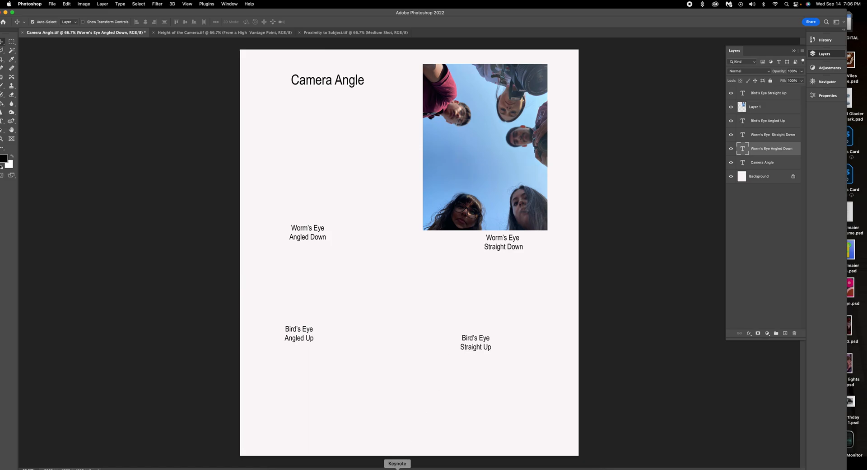
left_click(324, 468)
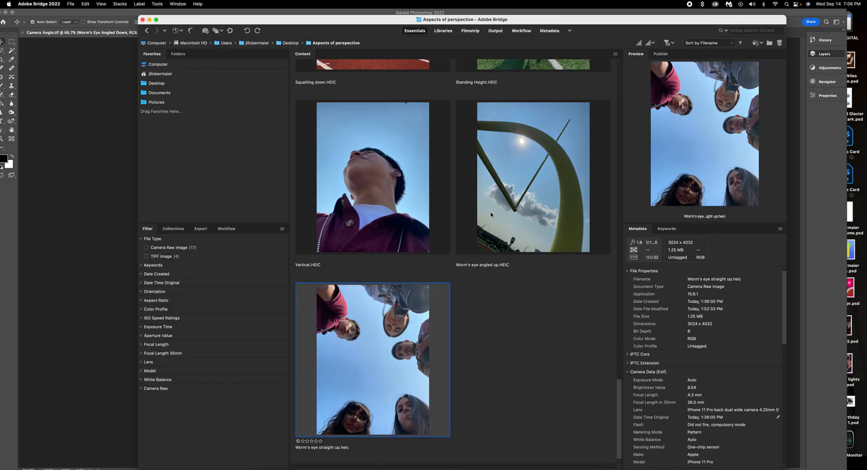
double_click(530, 199)
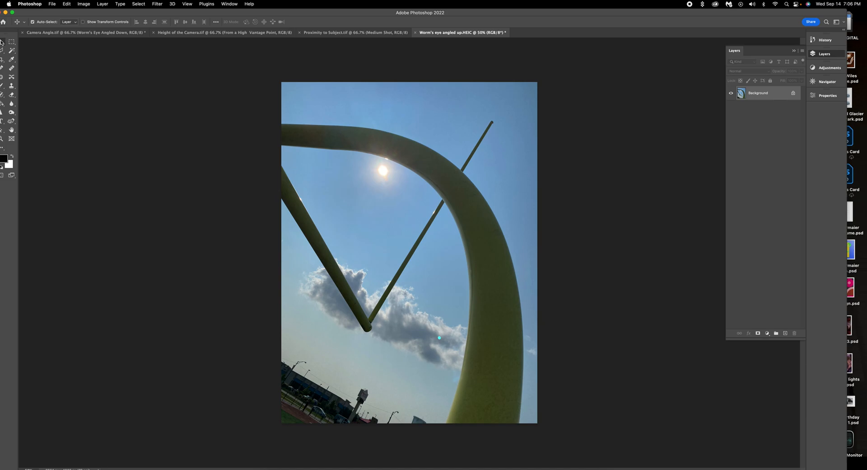
Copy the angled-up photo in as Layer 2 and Free Transform it to the group photo's height beside it.
left_click_drag(416, 161, 253, 310)
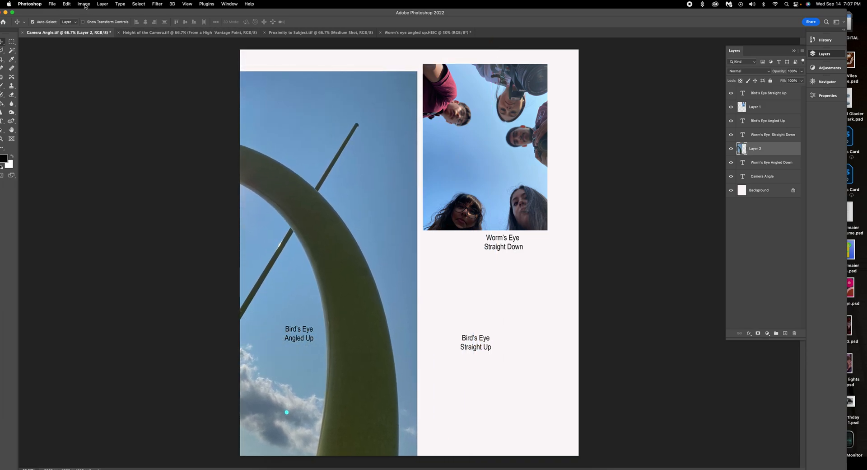
left_click(67, 4)
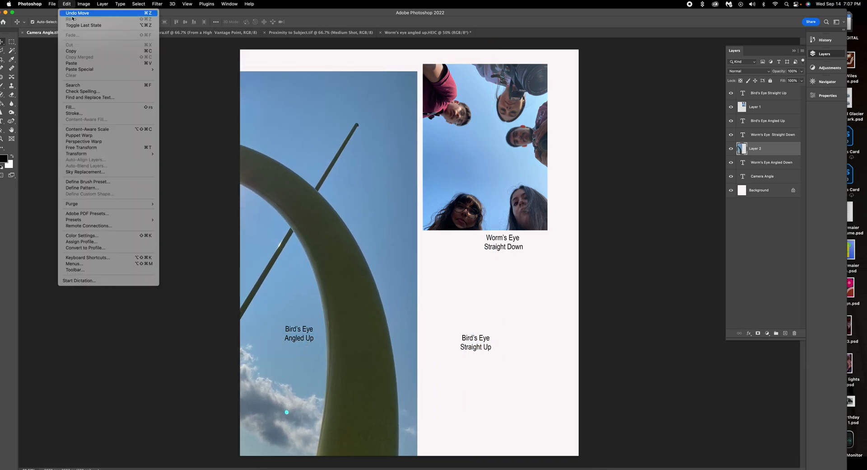
left_click(90, 148)
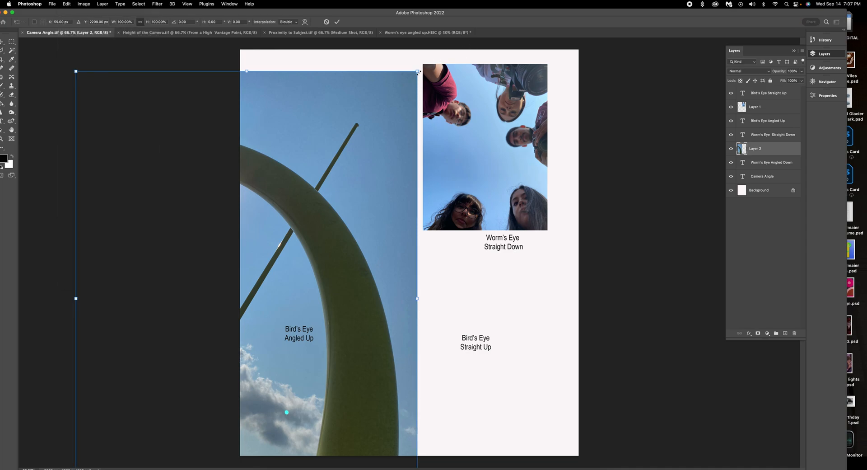
left_click_drag(419, 70, 180, 316)
left_click_drag(172, 372, 386, 122)
left_click_drag(425, 92, 399, 127)
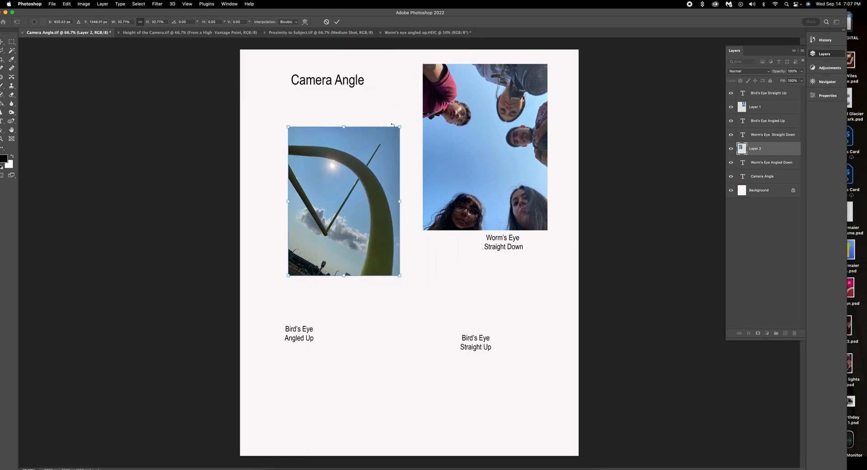
left_click_drag(370, 178, 386, 152)
left_click_drag(416, 101, 439, 71)
left_click_drag(399, 124, 463, 107)
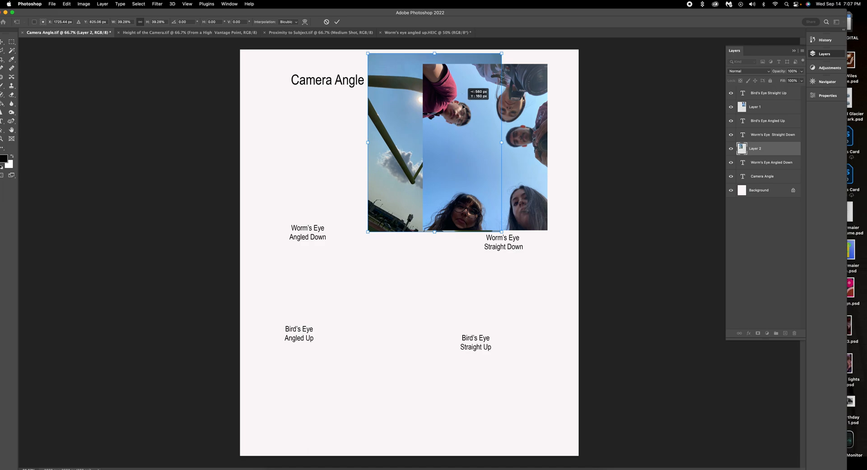
left_click_drag(496, 60, 493, 64)
Commit the angled-up photo's size, and roughly position it, its caption and the Camera Angle title top-left.
left_click(337, 22)
left_click_drag(390, 115, 328, 151)
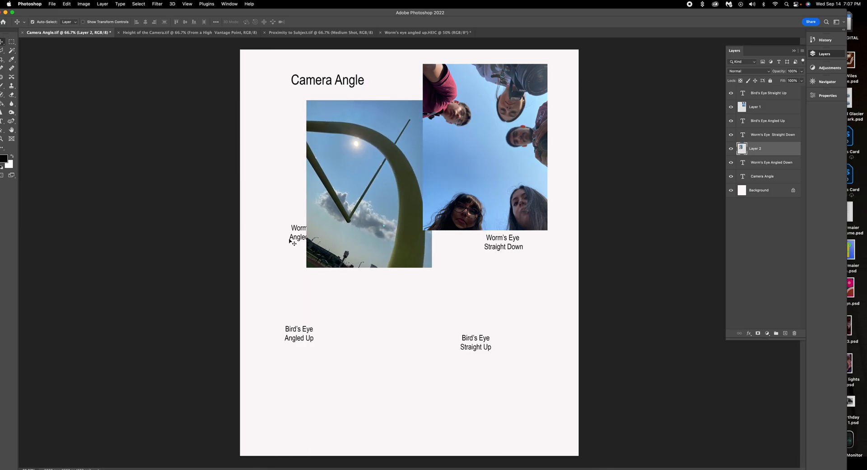
left_click_drag(304, 229, 350, 296)
left_click_drag(360, 141, 316, 132)
left_click_drag(324, 82, 287, 66)
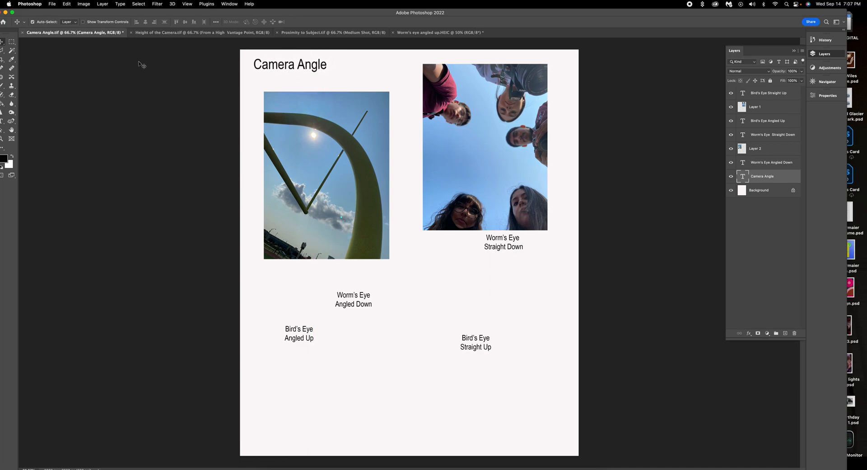
mouse_move(330, 137)
left_mouse_down()
mouse_move(335, 127)
mouse_move(323, 130)
left_mouse_up()
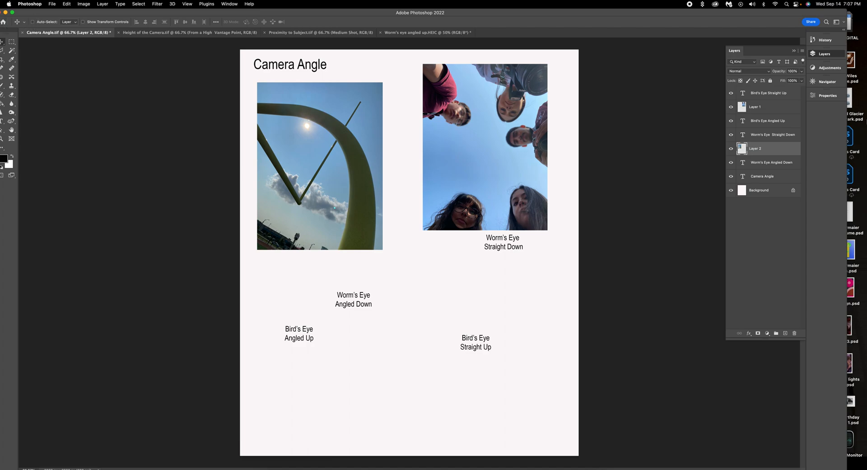
Place the Worm's Eye Angled Down caption under the left photo and edit the Camera Angle title.
left_click(770, 122)
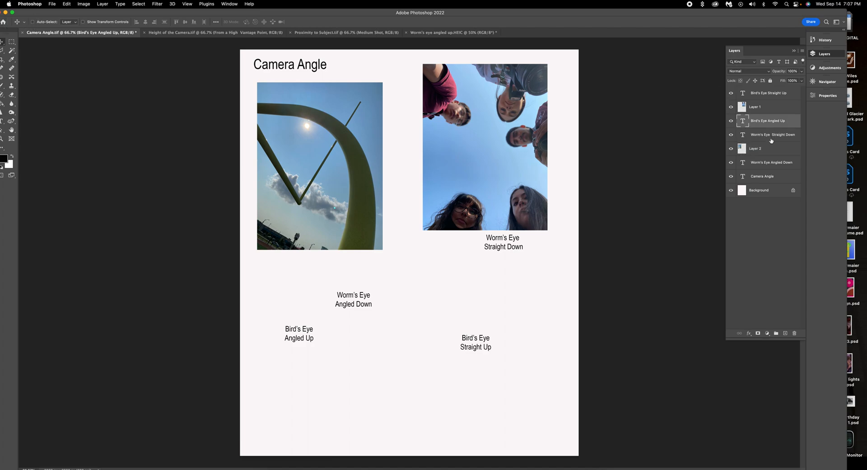
left_click(771, 139)
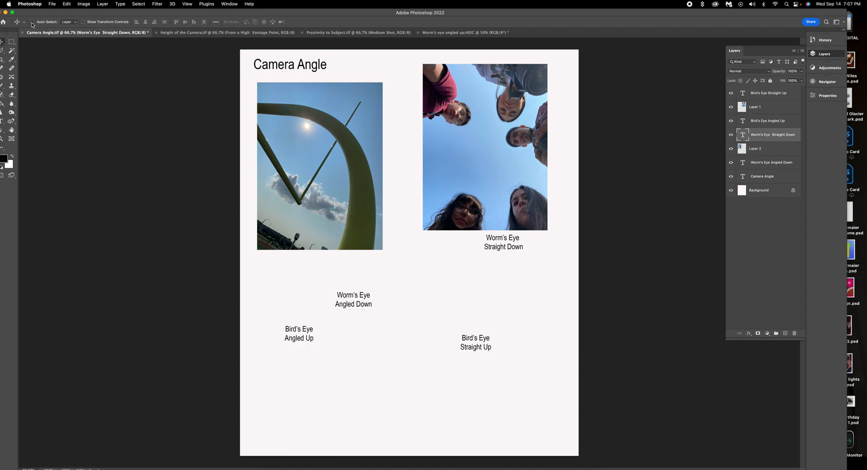
left_click_drag(366, 303, 289, 264)
left_click_drag(370, 180, 375, 171)
left_click(312, 68)
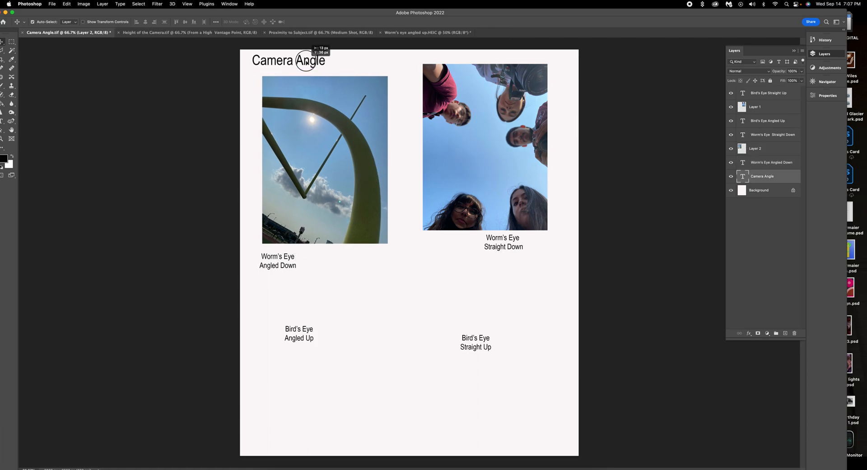
double_click(312, 68)
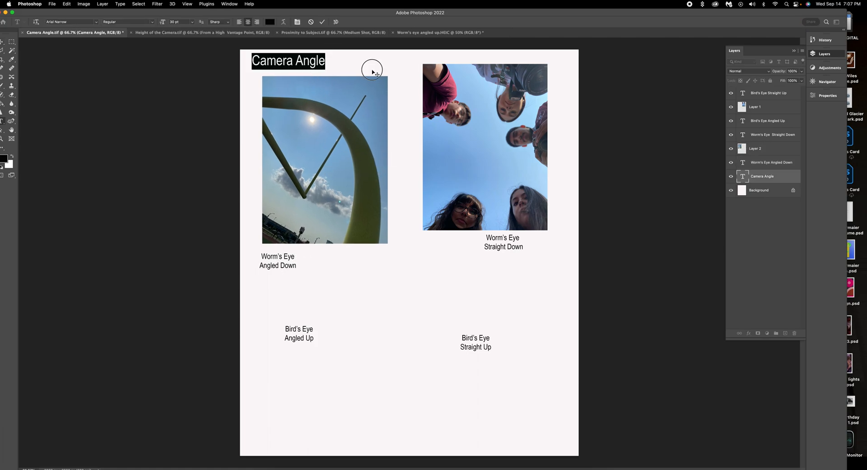
left_click(352, 145)
Fine-tune both top photos side by side and align the Worm's Eye Straight Down caption.
left_click_drag(345, 153, 333, 150)
left_click_drag(284, 261, 364, 258)
left_click_drag(495, 241, 445, 251)
left_click_drag(460, 161, 447, 172)
left_click_drag(462, 252, 526, 259)
left_click_drag(500, 159, 516, 159)
left_click_drag(343, 159, 350, 160)
Move the Bird's Eye Angled Up and Bird's Eye Straight Up captions to the page bottom.
left_click_drag(302, 331, 298, 423)
left_click_drag(479, 335, 493, 433)
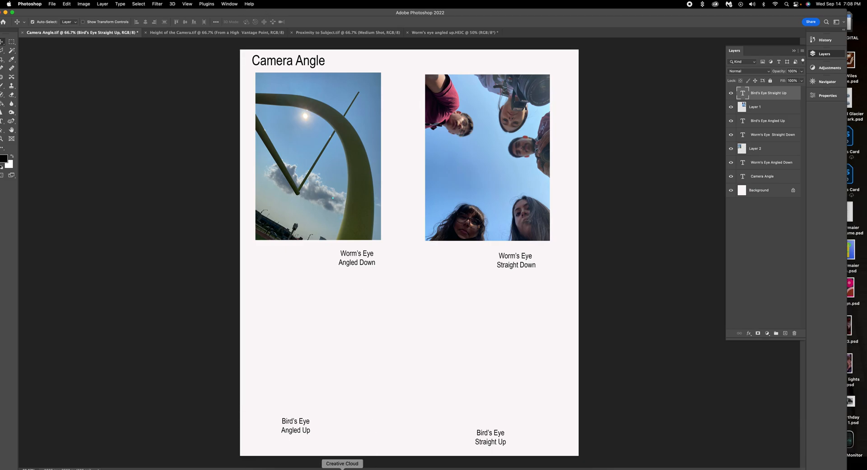
left_click(332, 465)
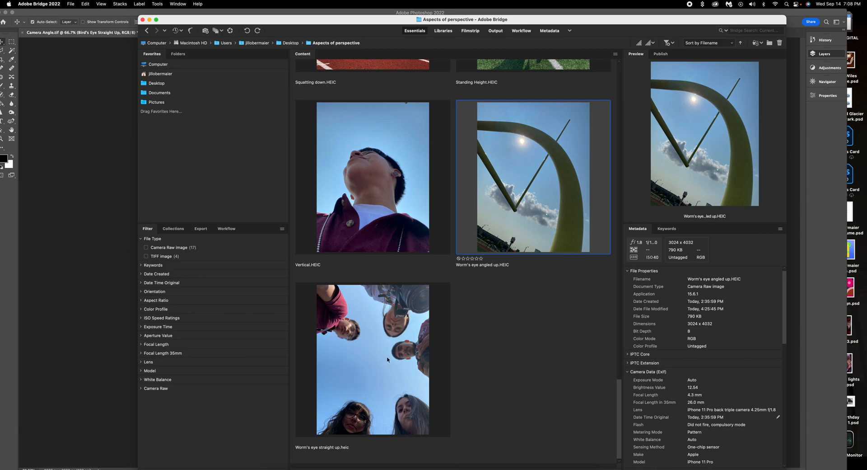
Scroll up in Bridge and open Bird's eye angled down.HEIC in Photoshop.
scroll(385, 360, "up", 10)
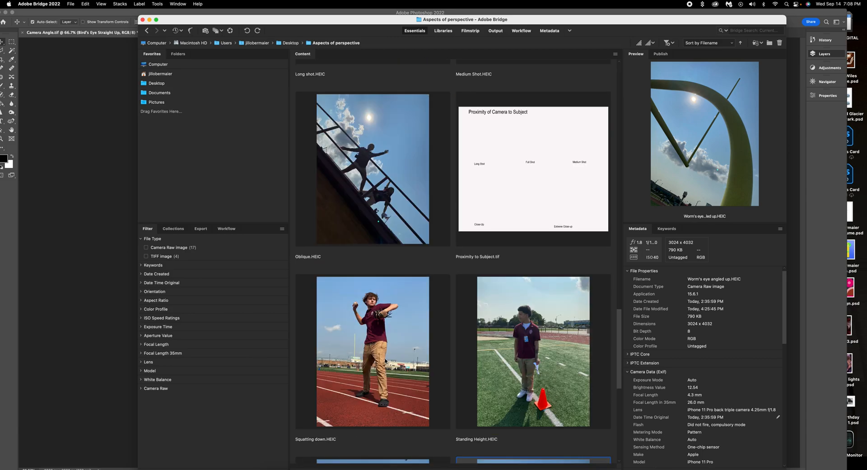
scroll(385, 361, "up", 10)
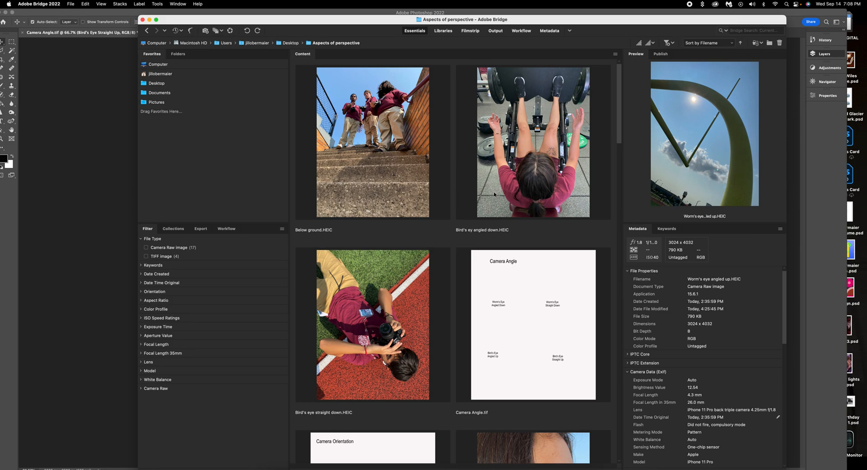
double_click(522, 176)
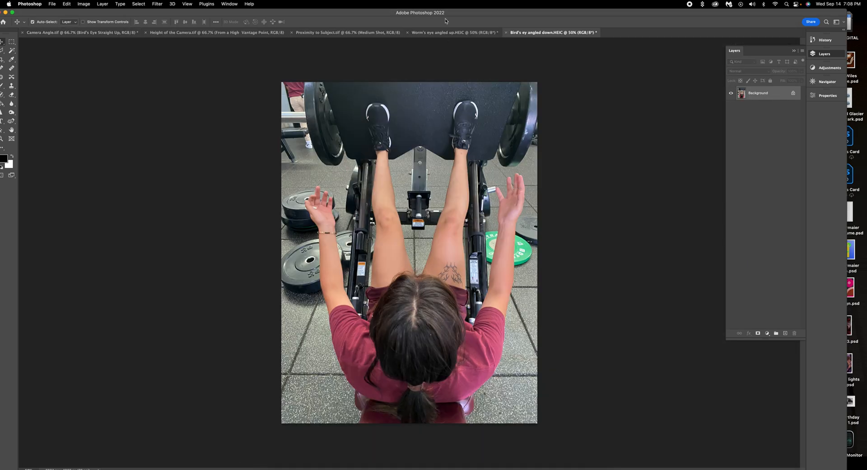
Resize the Bird's eye angled down photo to 300 ppi, 7 in high, and drag it onto the Camera Angle page.
left_click(84, 4)
key("Return")
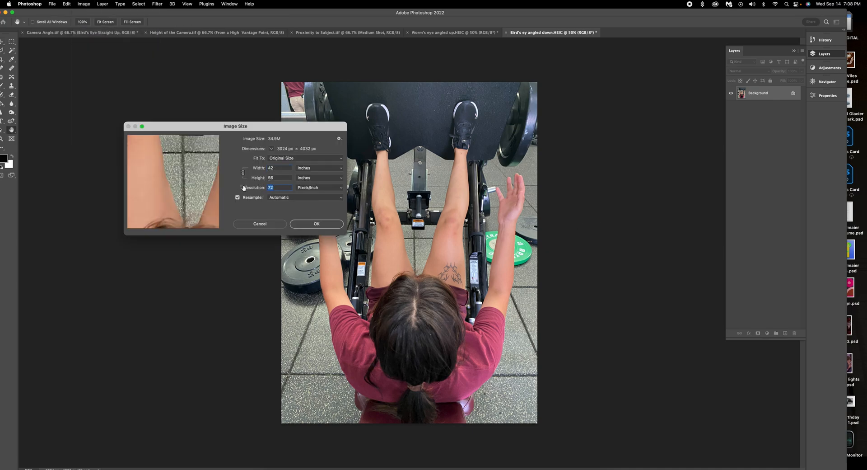
type("300")
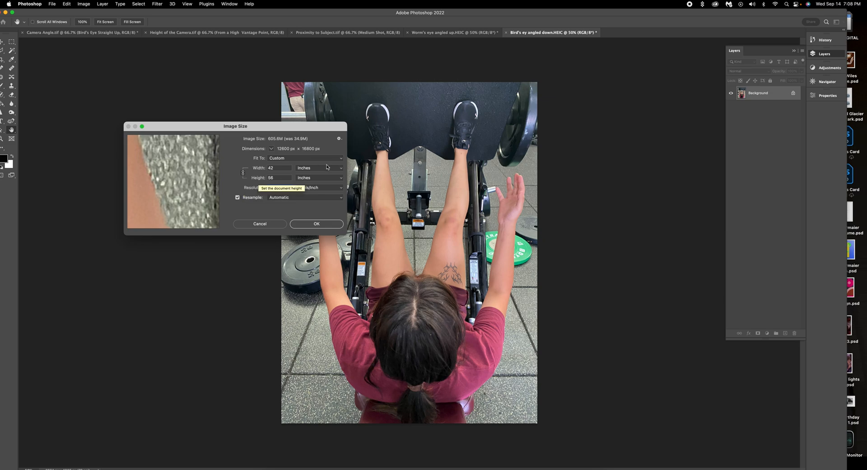
left_click(255, 178)
type("7")
left_click(316, 223)
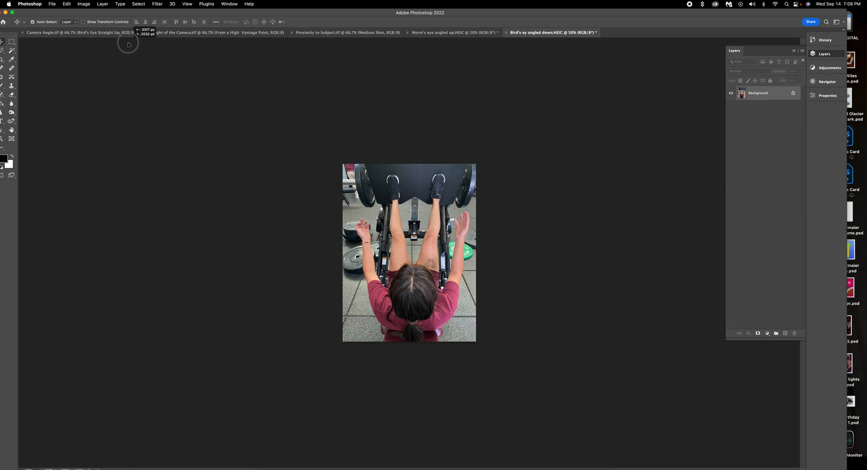
left_click_drag(108, 33, 337, 290)
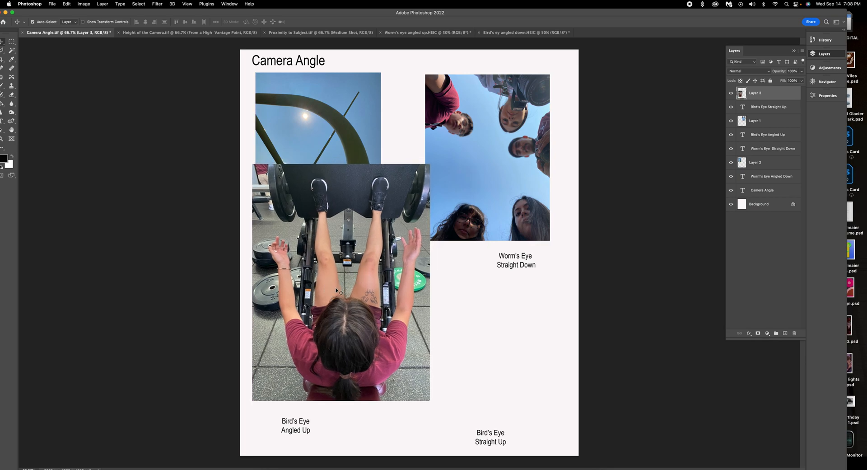
Lower the Bird's Eye Angled Up caption and scale the gym photo into the lower-left slot above it.
left_click_drag(297, 423, 290, 442)
left_click(353, 282)
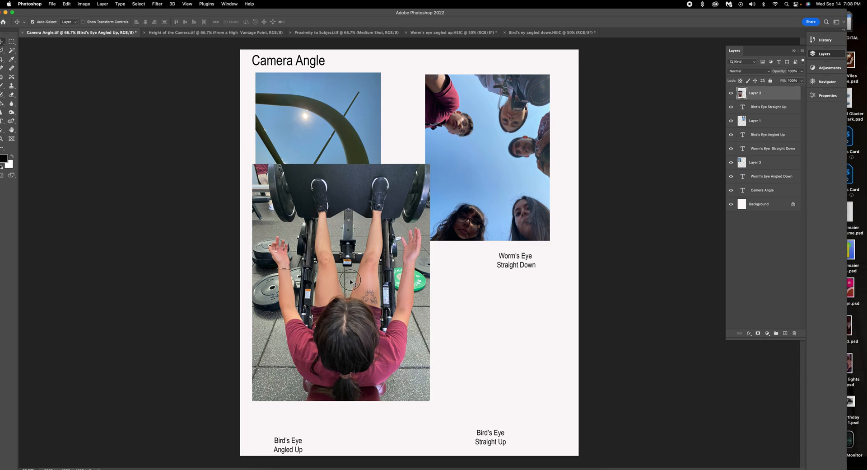
key("super+t")
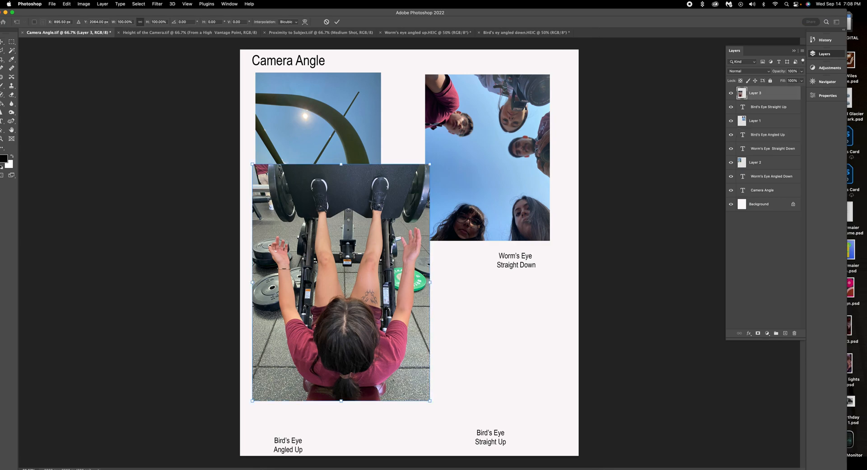
left_click_drag(430, 164, 367, 248)
left_click_drag(346, 276, 355, 301)
left_click_drag(376, 271, 378, 269)
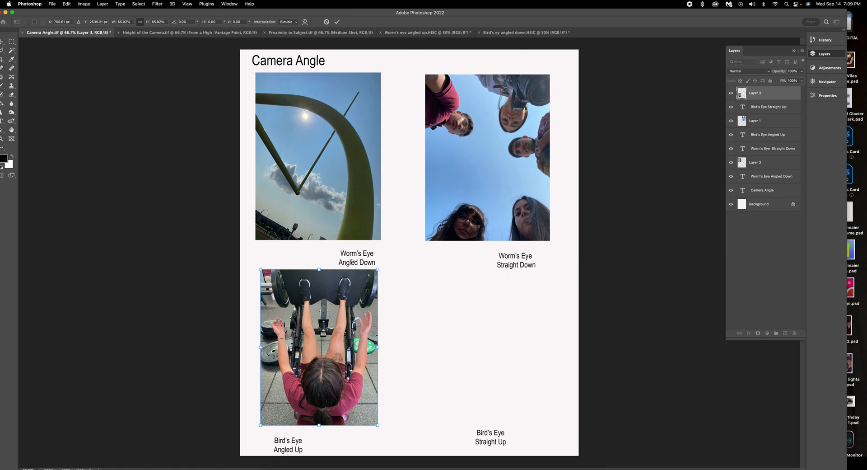
left_click_drag(378, 269, 380, 267)
left_click_drag(338, 298, 336, 303)
Commit the gym photo's transform and open Bird's eye straight down.HEIC from Bridge.
left_click(354, 187)
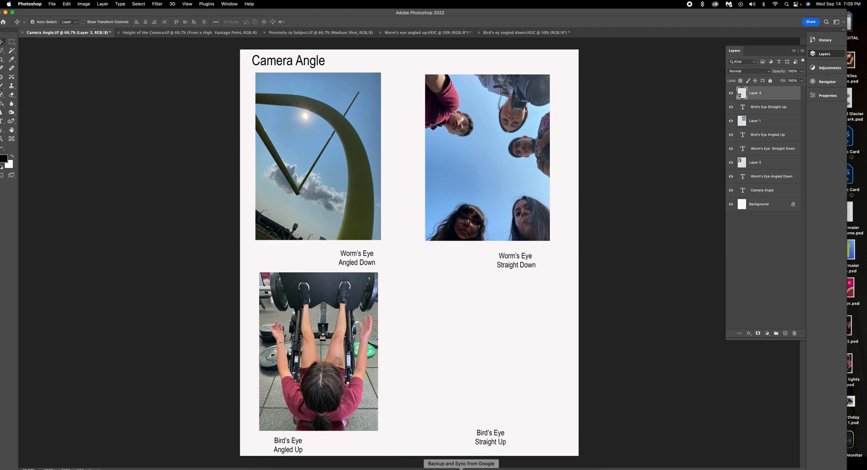
left_click(324, 468)
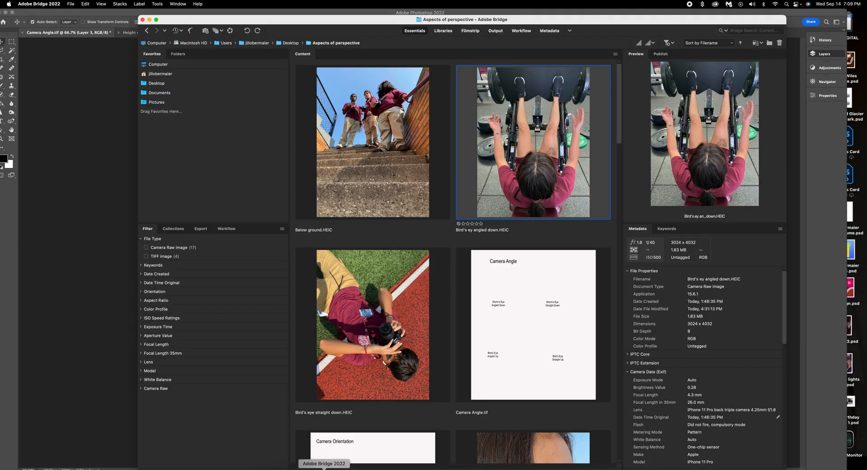
double_click(360, 313)
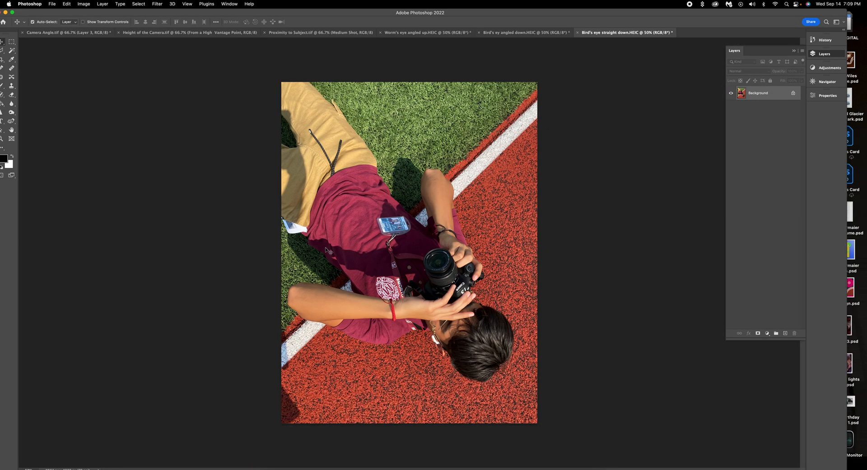
Resize Bird's eye straight down to 5.25 × 7 in at 300 ppi, then return to the Camera Angle document.
left_click(84, 4)
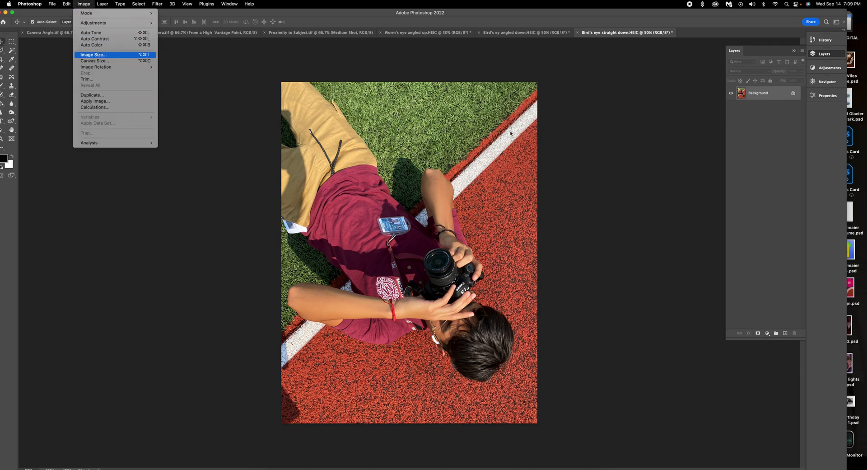
left_click(94, 55)
double_click(278, 186)
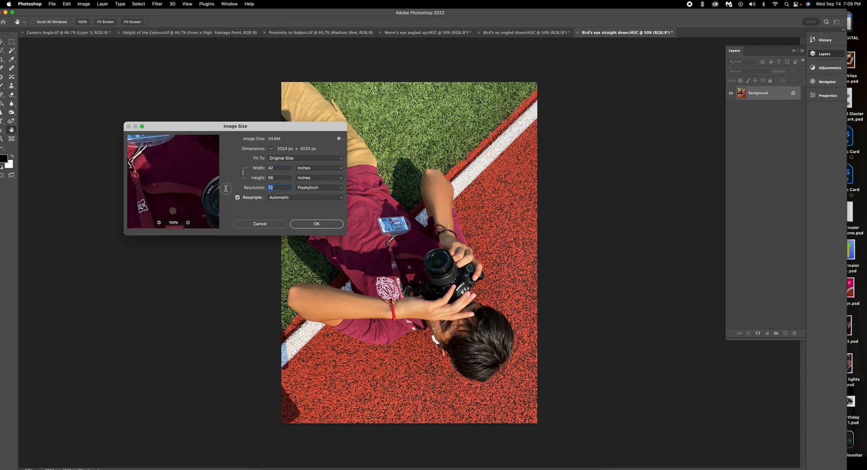
type("300")
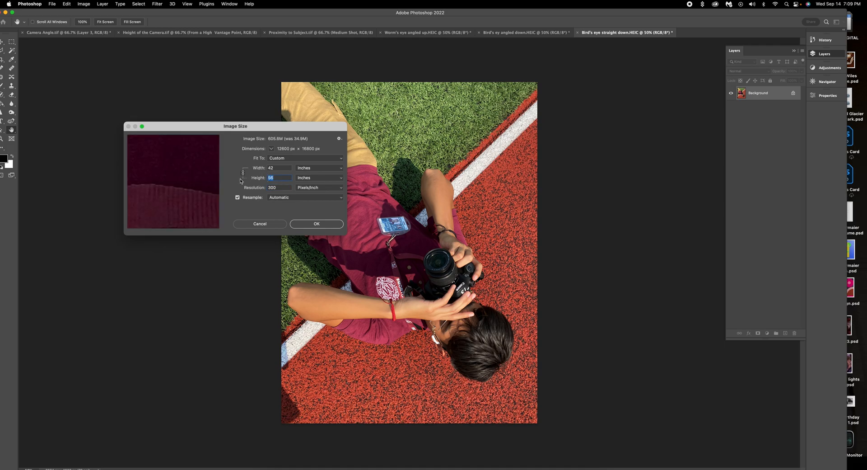
type("7")
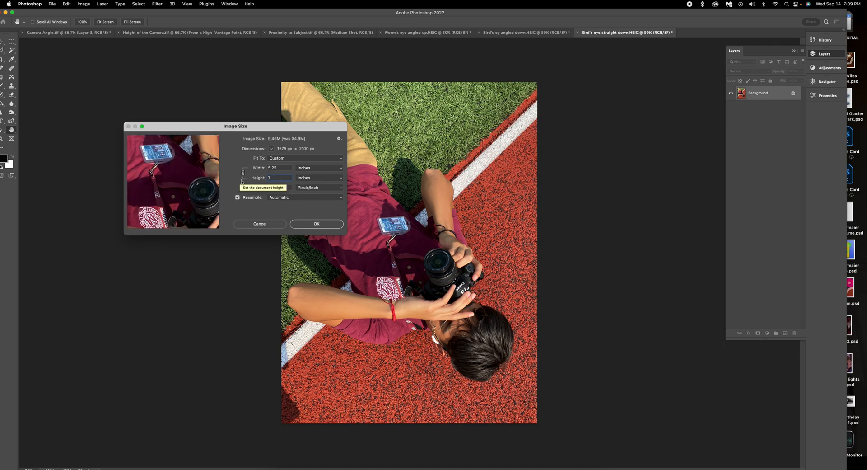
left_click(319, 223)
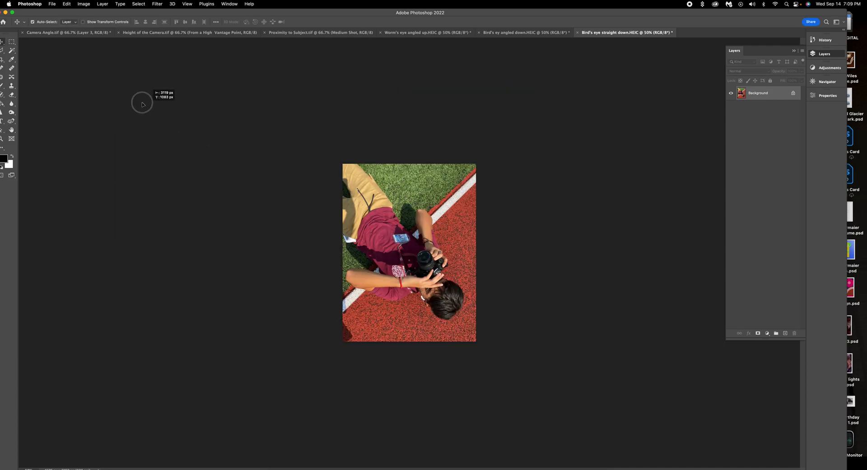
left_click(82, 32)
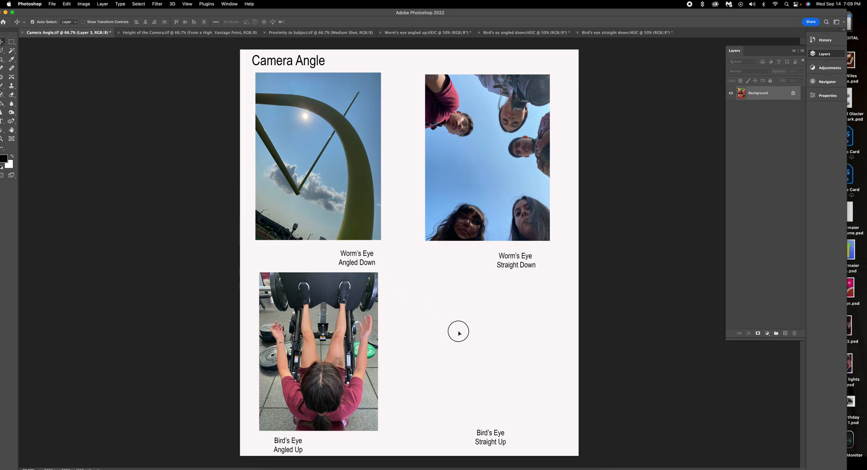
Paste the track photo as Layer 4 and scale it into the lower-right slot above Bird's Eye Straight Up.
key("cmd+v")
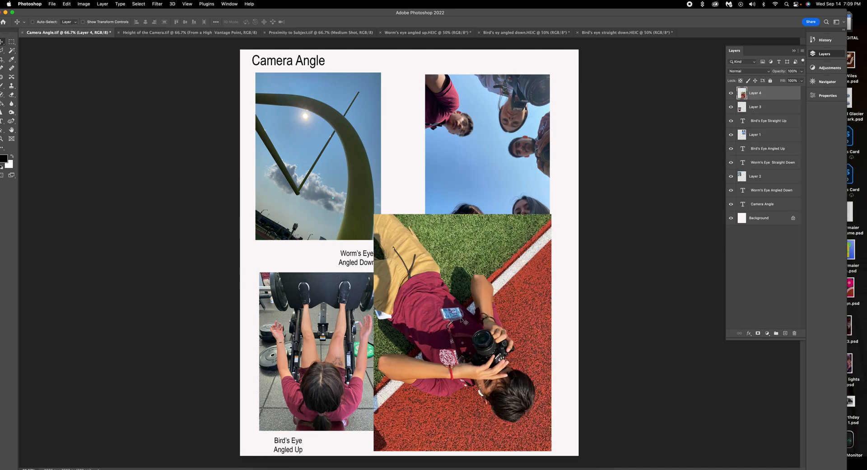
key("cmd+t")
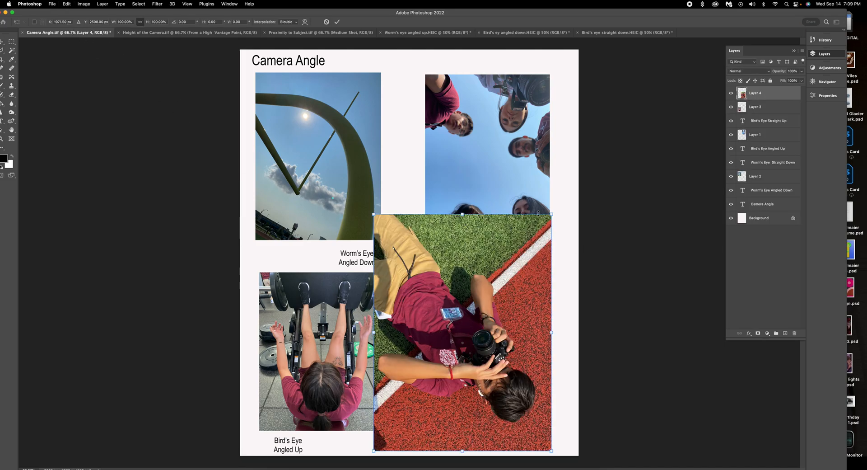
left_click_drag(552, 214, 491, 274)
left_click_drag(468, 348, 520, 333)
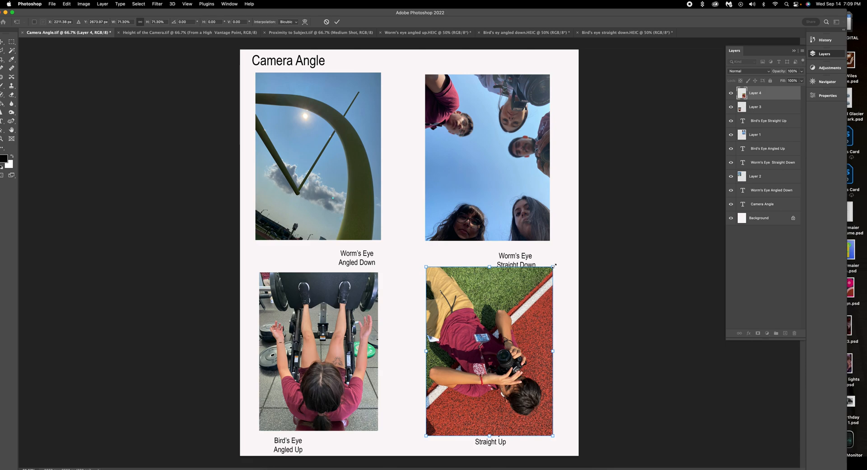
left_click_drag(550, 268, 545, 275)
left_click_drag(502, 307, 420, 303)
left_click_drag(467, 267, 466, 270)
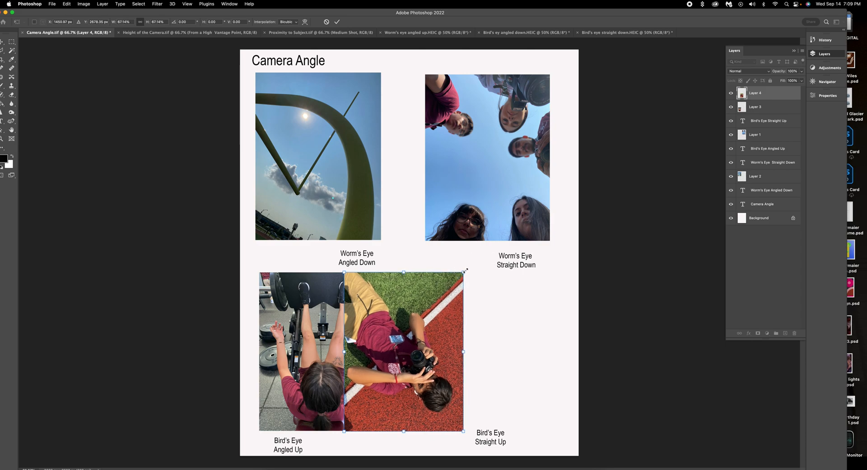
left_click_drag(448, 297, 528, 299)
left_click_drag(529, 268, 528, 270)
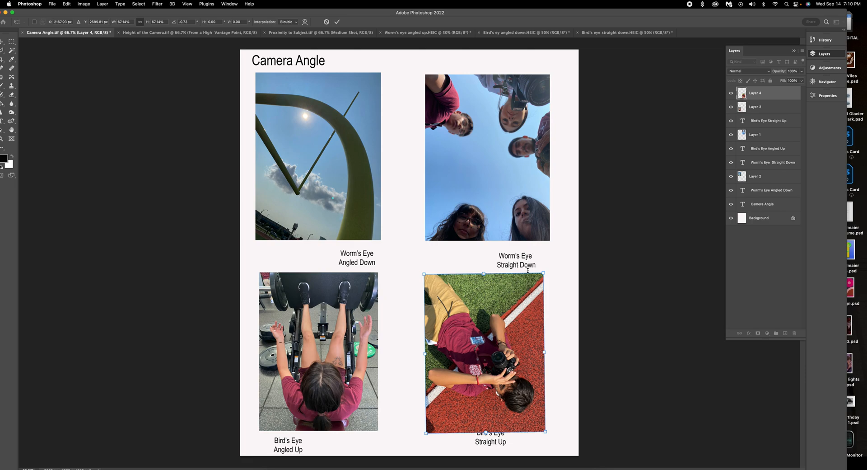
key("super+z")
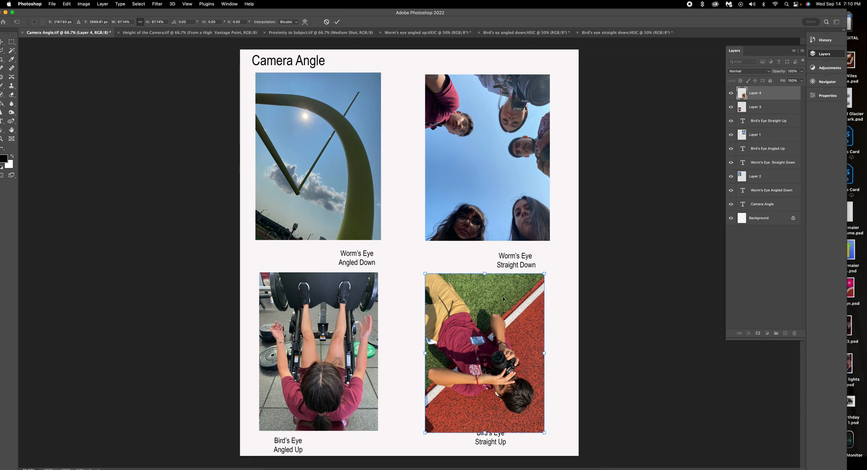
left_click(338, 22)
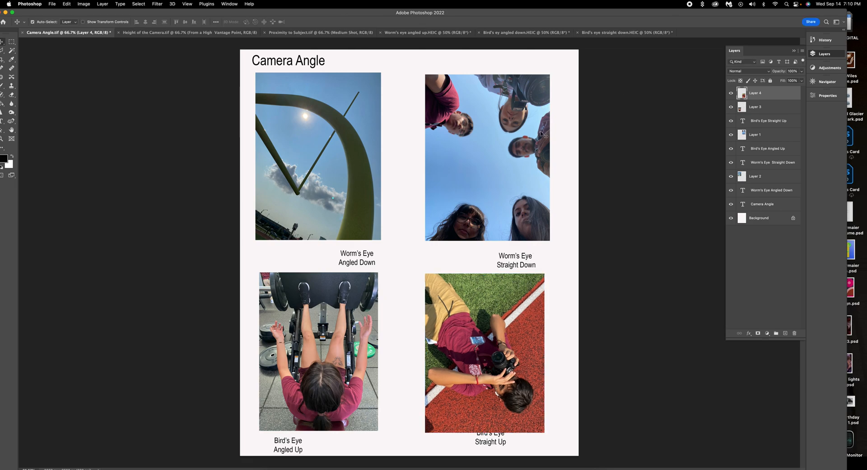
Shrink the upper-left sky photo slightly and reposition it clear of the Worm's Eye Angled Down caption.
left_click(302, 100)
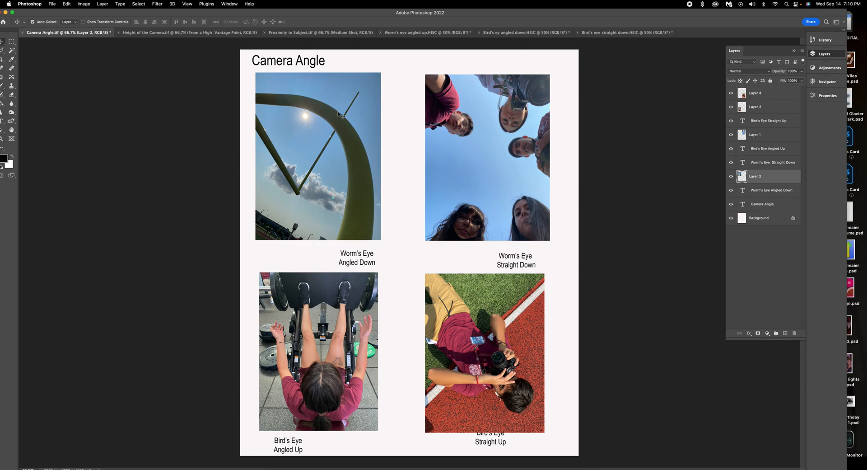
key("ctrl+t")
left_click_drag(338, 113, 325, 296)
left_click_drag(386, 262, 377, 272)
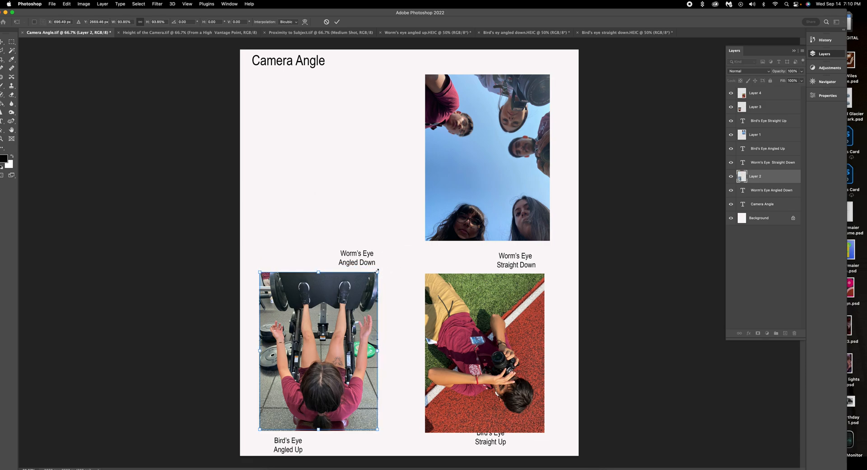
left_click_drag(330, 298, 301, 298)
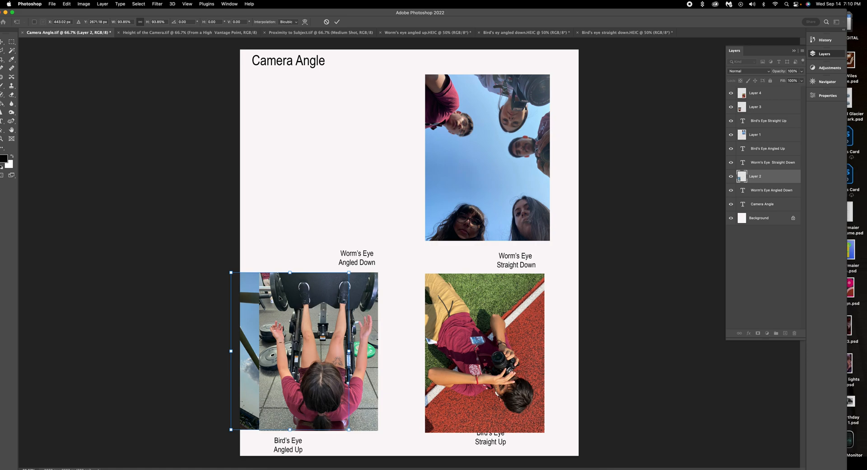
left_click_drag(250, 303, 296, 145)
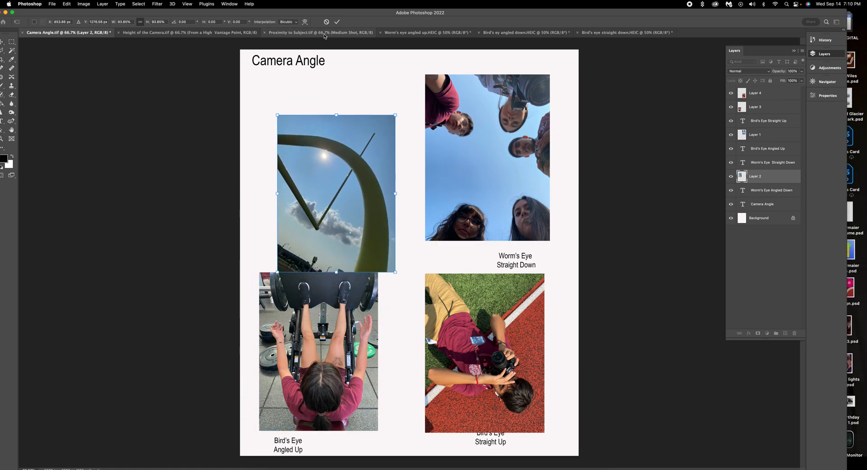
left_click(338, 21)
left_click_drag(350, 201, 335, 168)
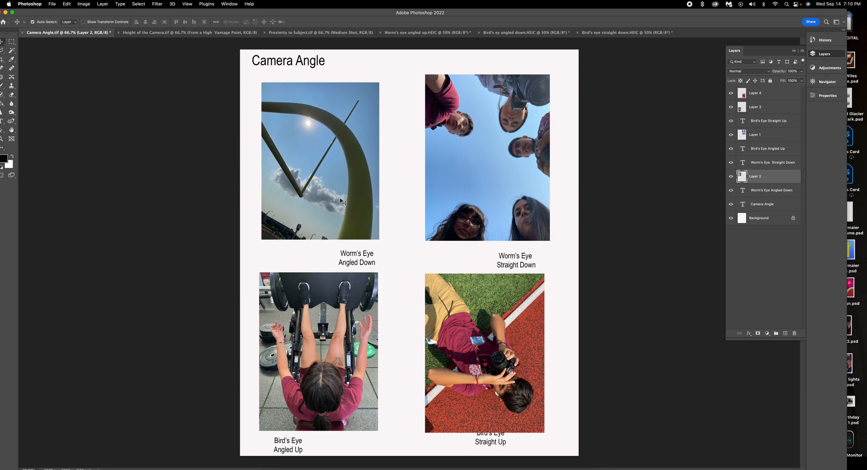
Rescale the group photo back into the upper-right slot and fine-tune the sky and gym photo positions.
left_click(349, 304)
left_click_drag(350, 304, 352, 302)
left_click_drag(516, 183, 482, 376)
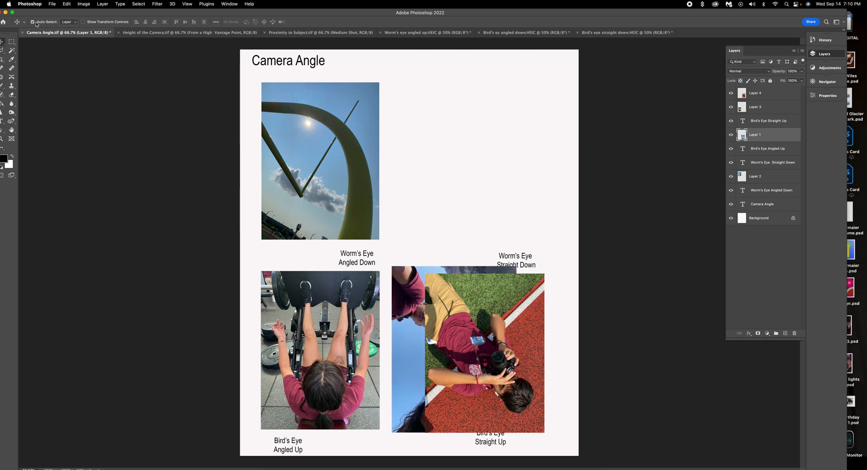
key("super+t")
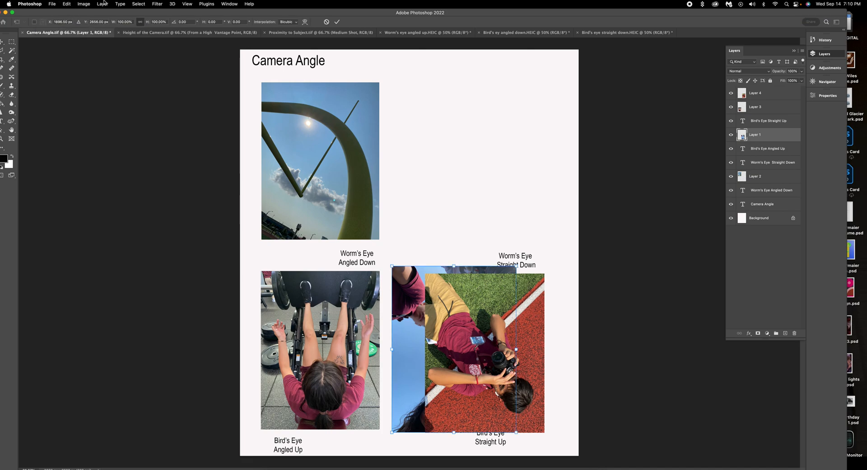
left_click_drag(392, 266, 401, 273)
left_click_drag(401, 271, 401, 271)
left_click(337, 21)
left_click_drag(417, 310, 442, 119)
left_click_drag(360, 130, 370, 130)
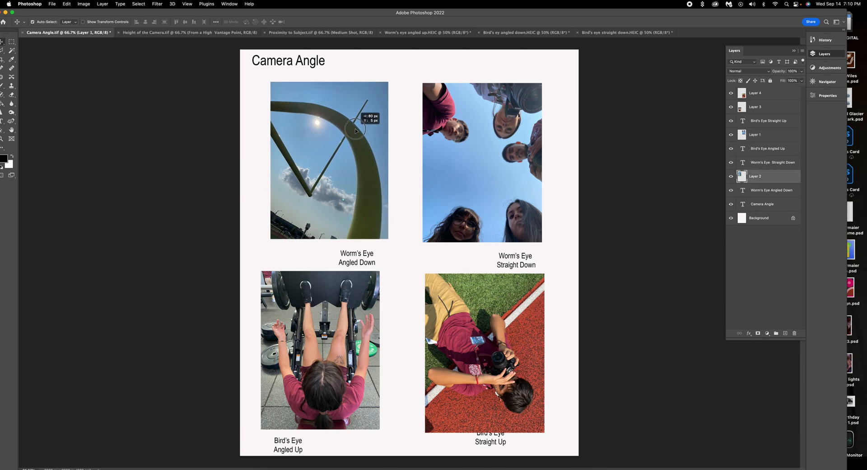
left_click_drag(351, 288, 354, 288)
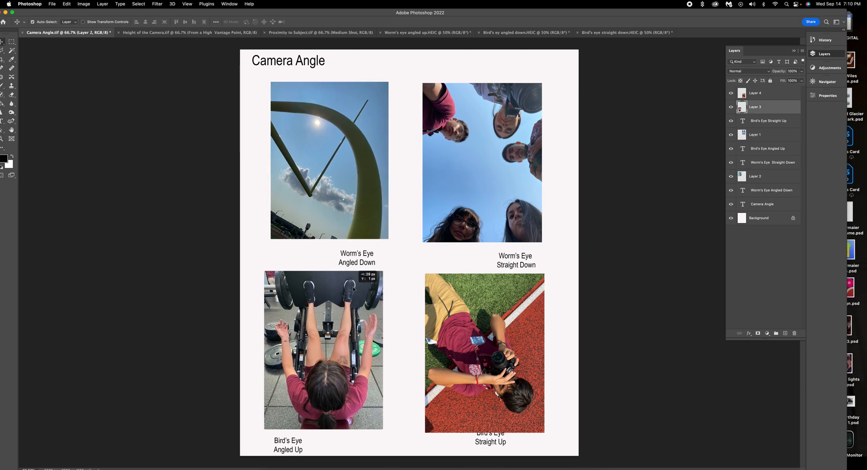
Start a Save As to this computer, choosing to save a separate copy.
left_click(485, 322)
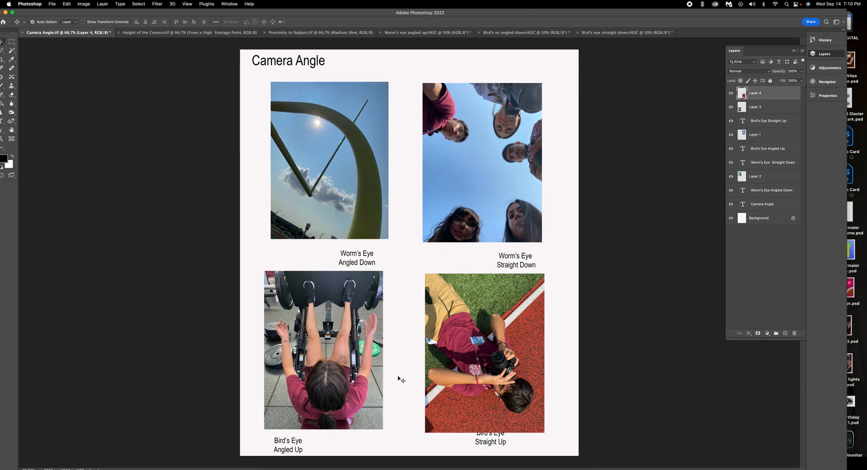
left_click(53, 5)
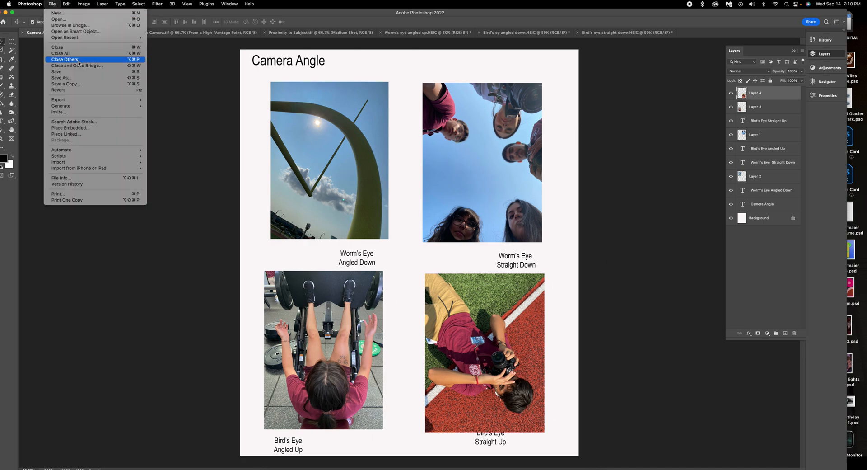
left_click(77, 74)
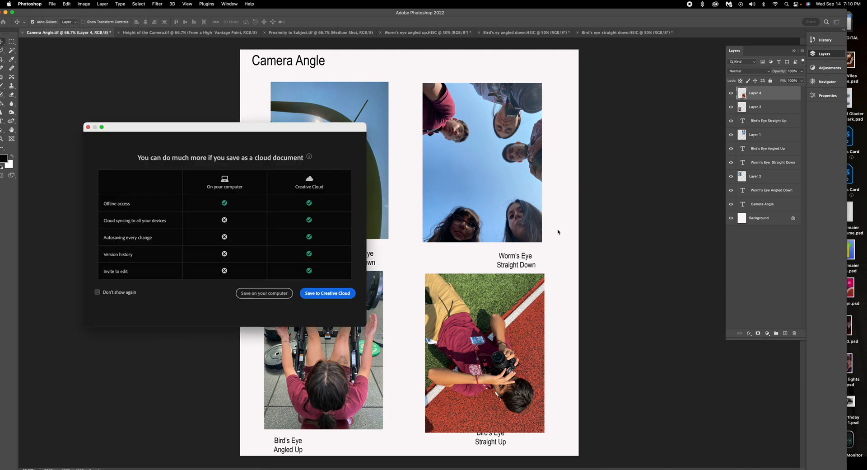
left_click(263, 293)
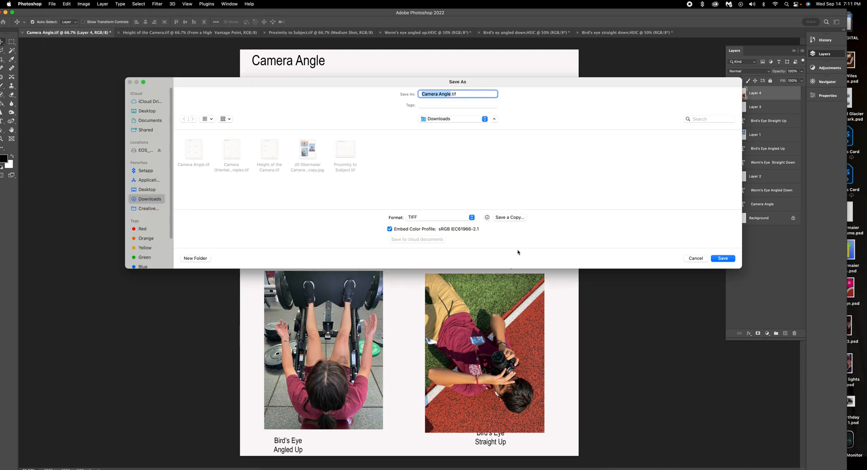
left_click(472, 218)
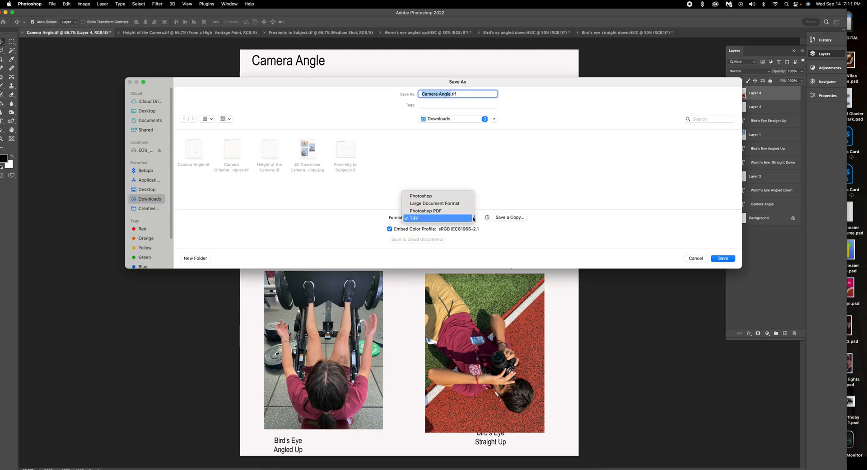
left_click(523, 217)
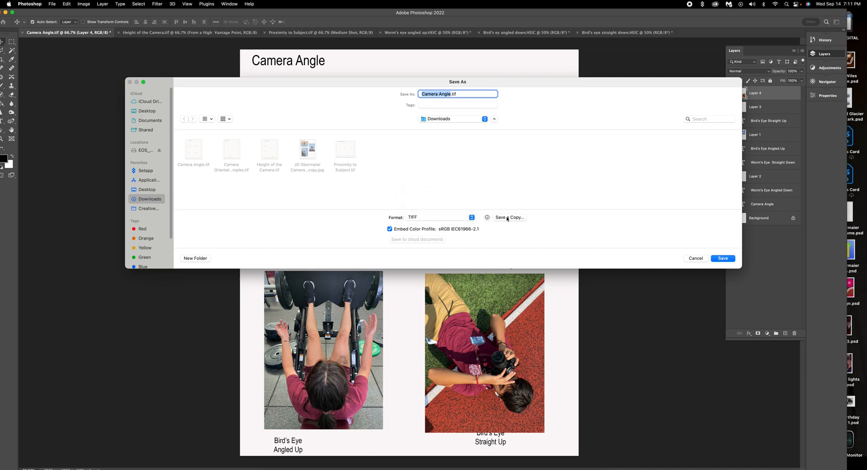
left_click(507, 217)
Add the author's name before the file name and save the copy as JPEG at quality 12.
left_click(422, 94)
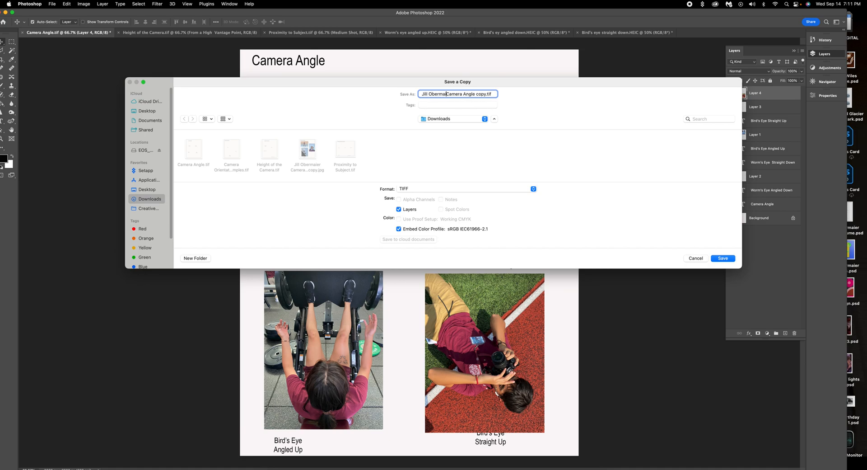
left_click(533, 189)
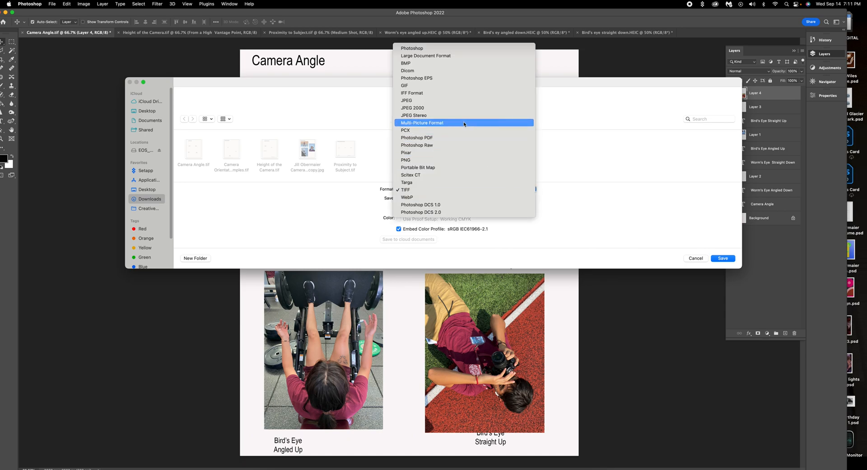
left_click(453, 101)
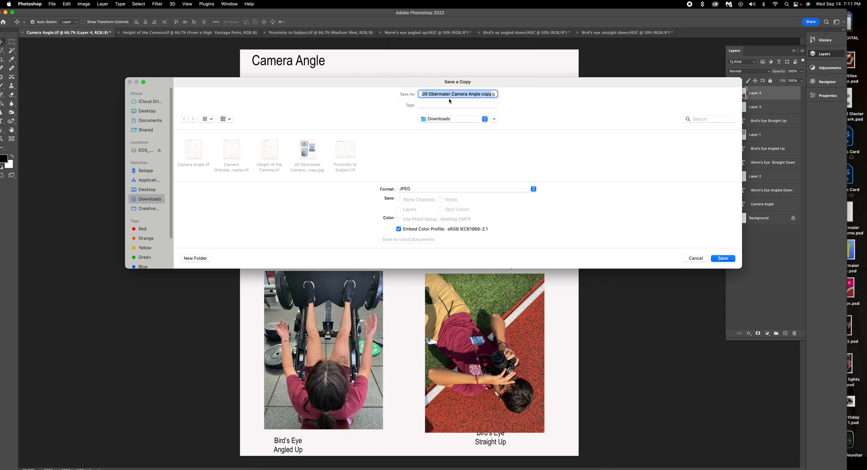
left_click(723, 258)
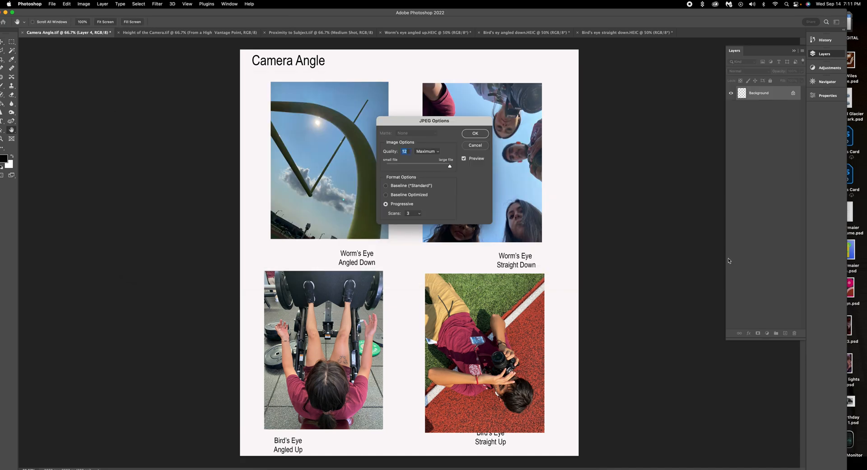
left_click(475, 133)
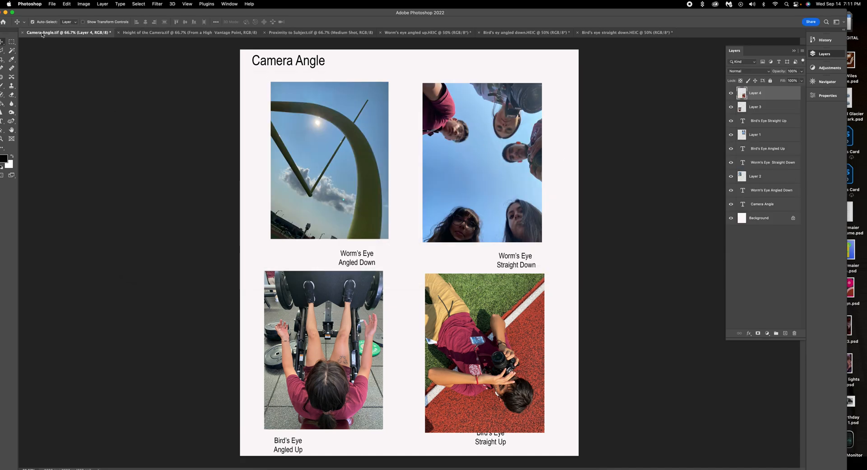
Close Camera Angle and the three bird's-eye and worm's-eye photos without saving.
left_click(22, 33)
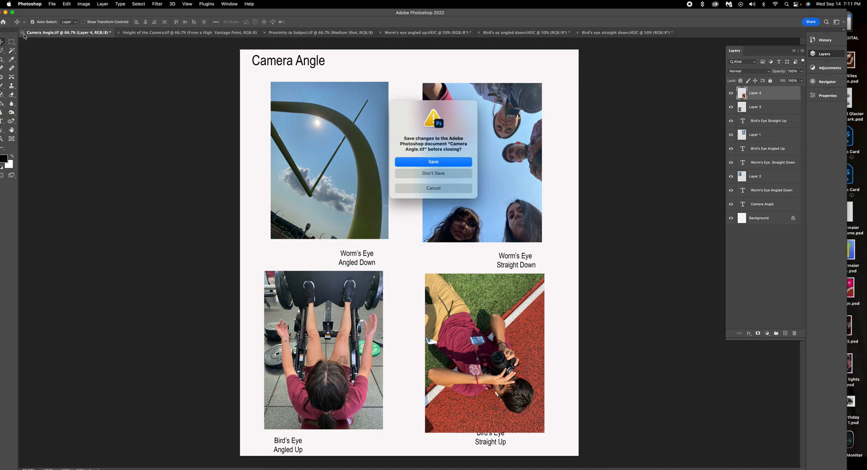
left_click(449, 175)
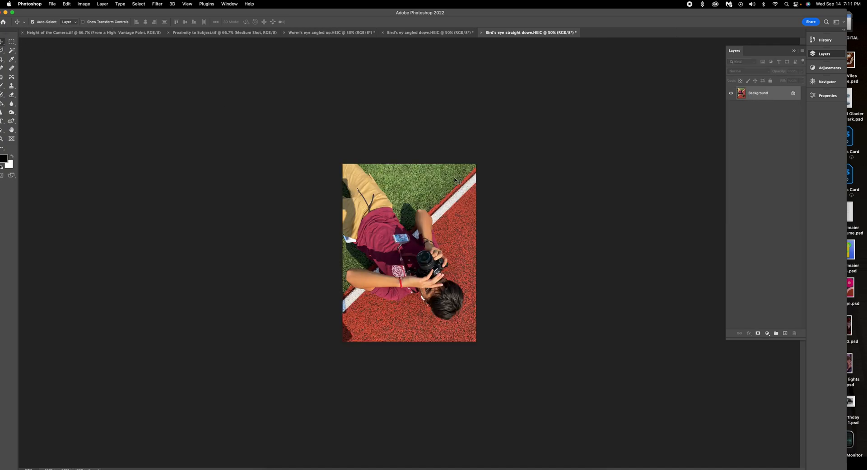
left_click(482, 32)
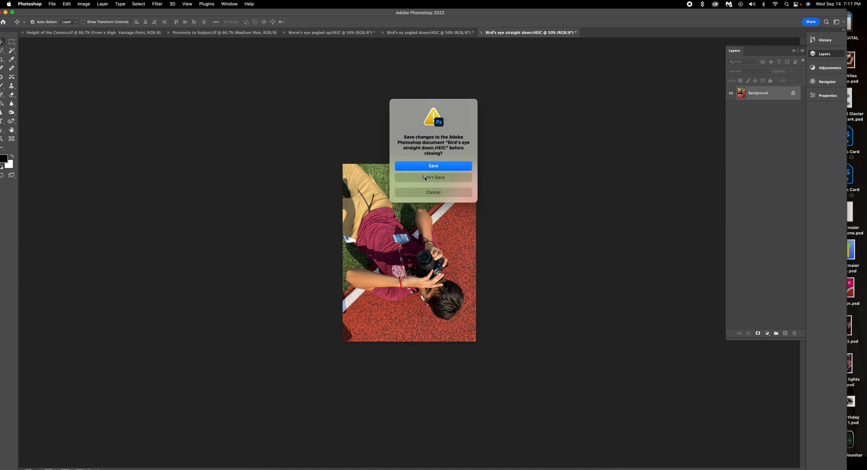
left_click(425, 178)
left_click(382, 33)
left_click(418, 180)
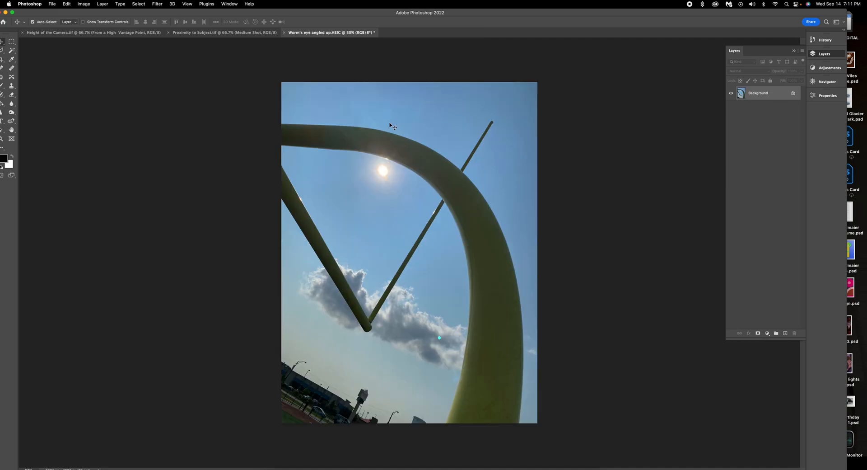
left_click(284, 33)
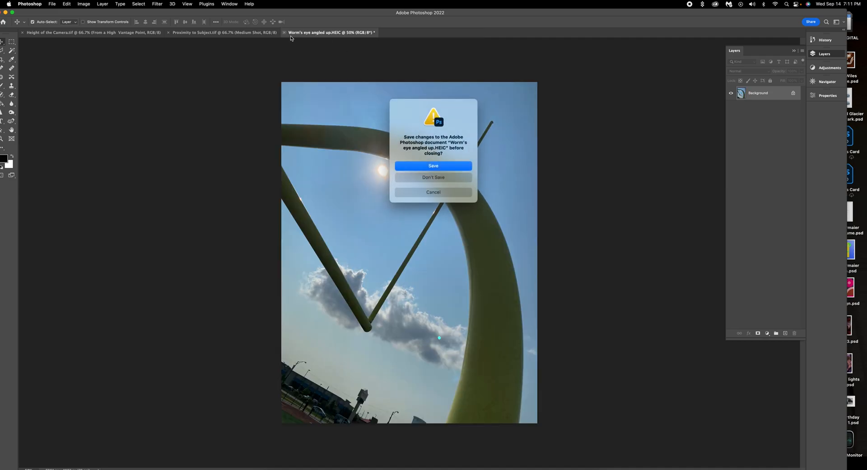
left_click(452, 177)
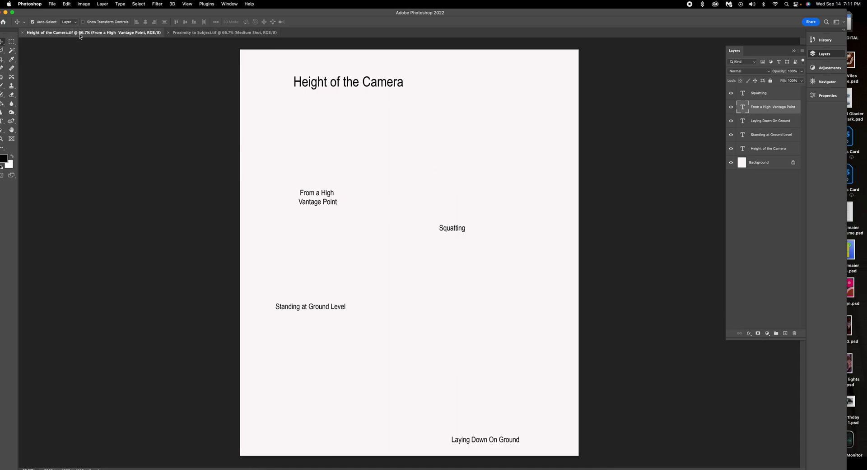
Return to the Height of the Camera template and move the Photoshop window aside to reveal Bridge.
left_click(207, 34)
left_click(112, 35)
left_click_drag(559, 13, 472, 124)
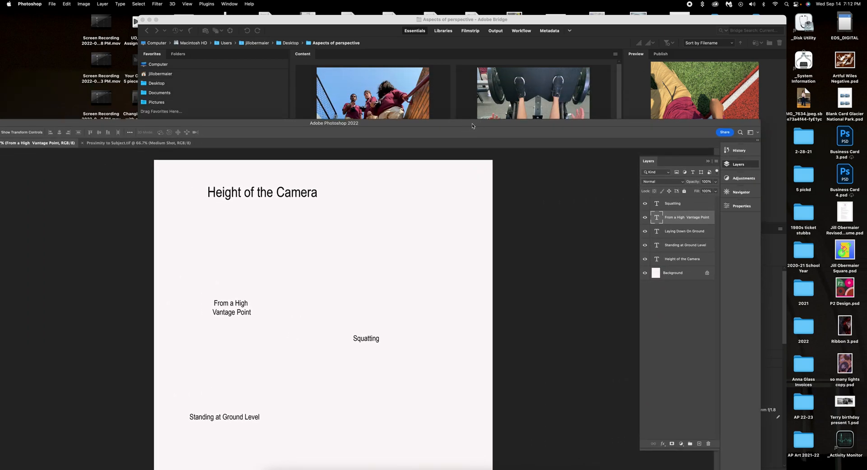
In Bridge, select the High up and Laying down on ground photos.
left_click(420, 18)
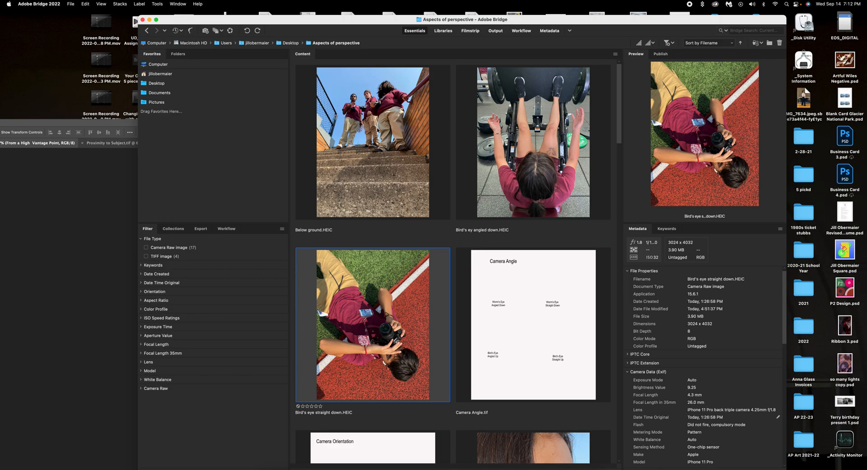
scroll(492, 196, "down", 5)
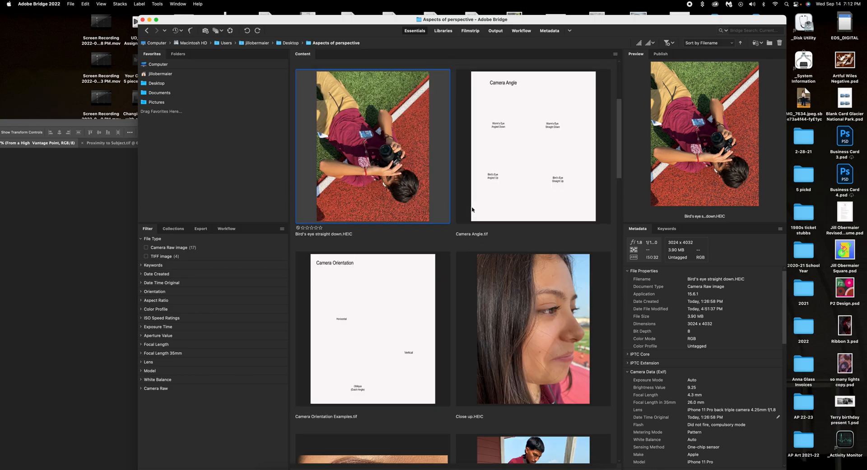
scroll(456, 229, "down", 8)
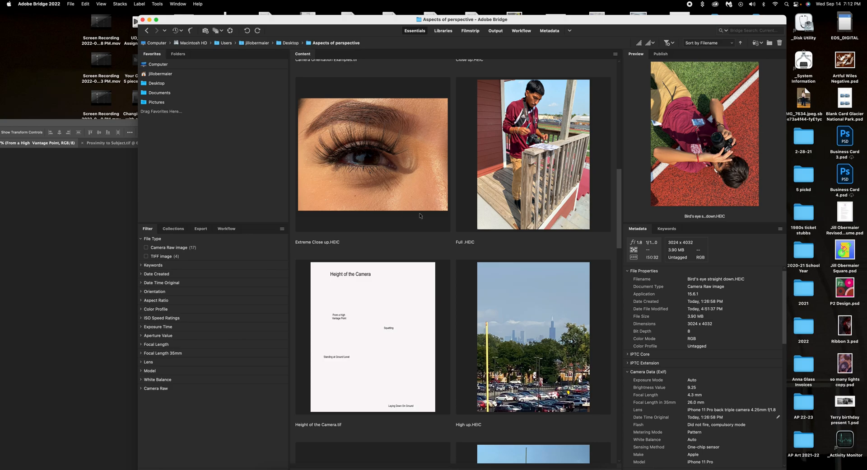
scroll(420, 215, "down", 4)
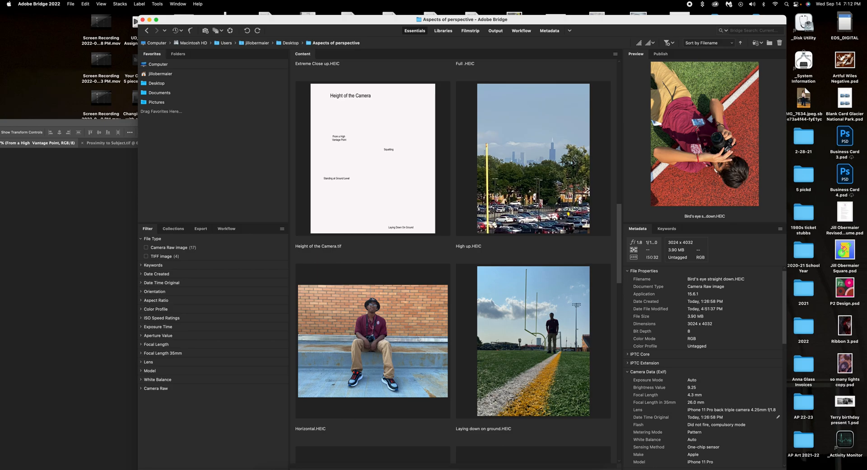
left_click(512, 185)
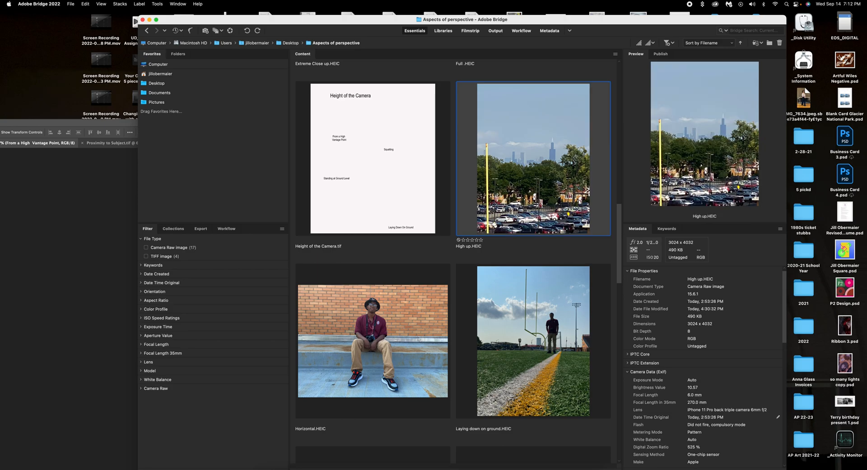
scroll(518, 364, "down", 4)
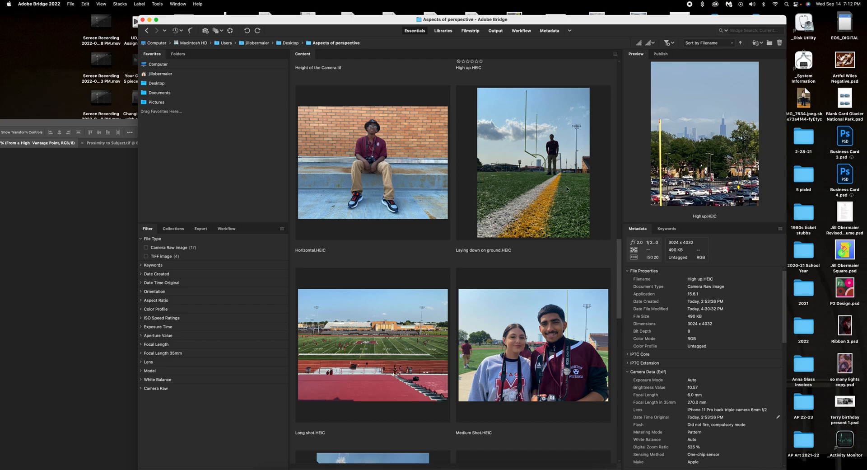
left_click(552, 188, "shift")
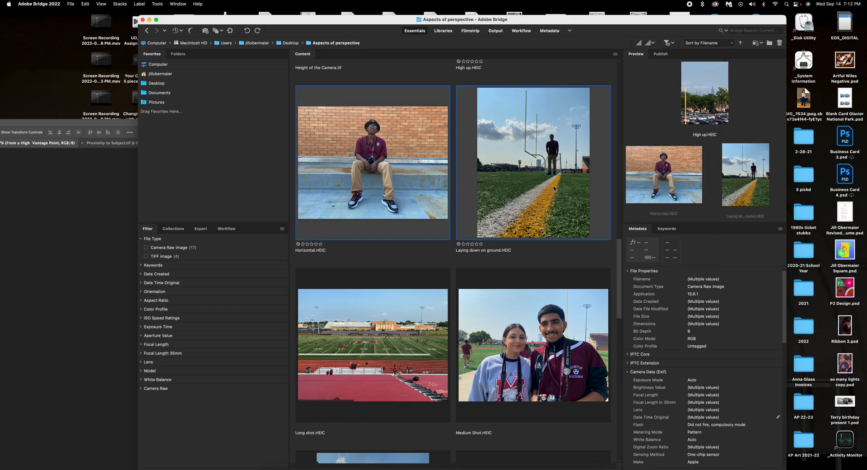
left_click(531, 189, "super")
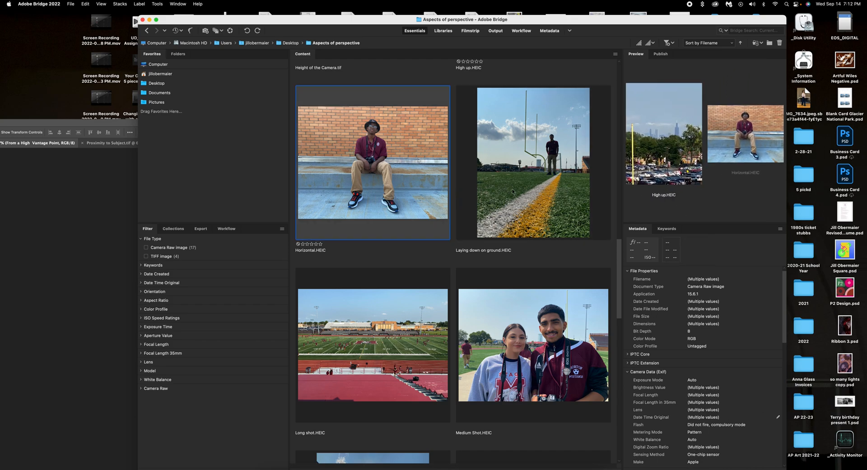
left_click(513, 191)
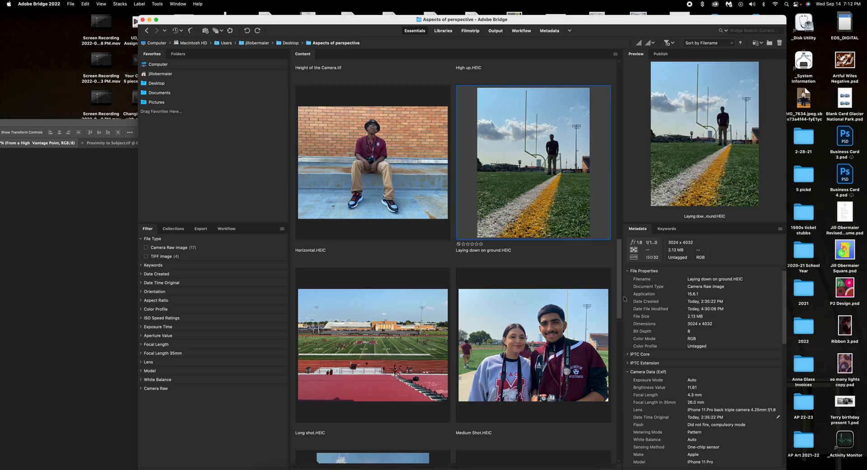
left_click_drag(619, 300, 621, 261)
left_click(538, 192, "super")
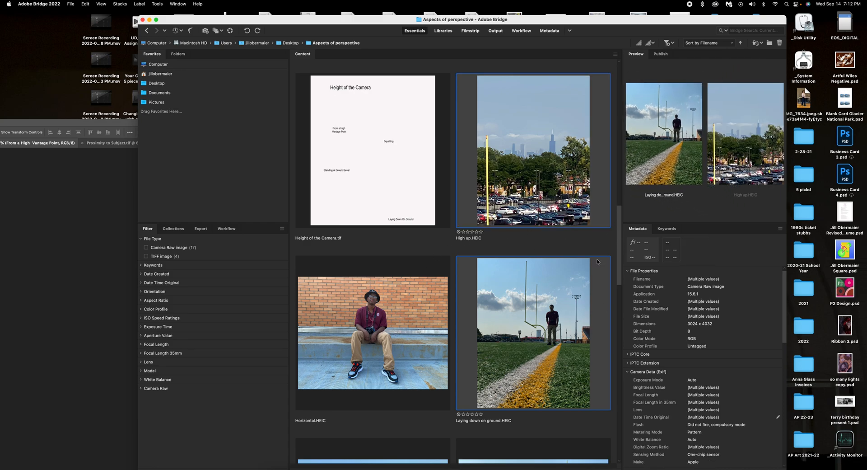
Add Squatting down and Standing Height to the selection and open all four in Photoshop.
left_click_drag(621, 267, 622, 311)
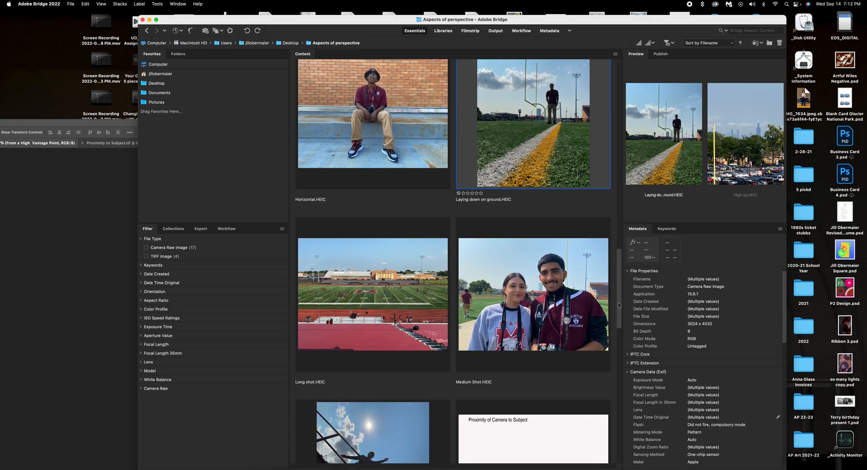
left_click_drag(621, 295, 622, 365)
left_click(392, 321, "super")
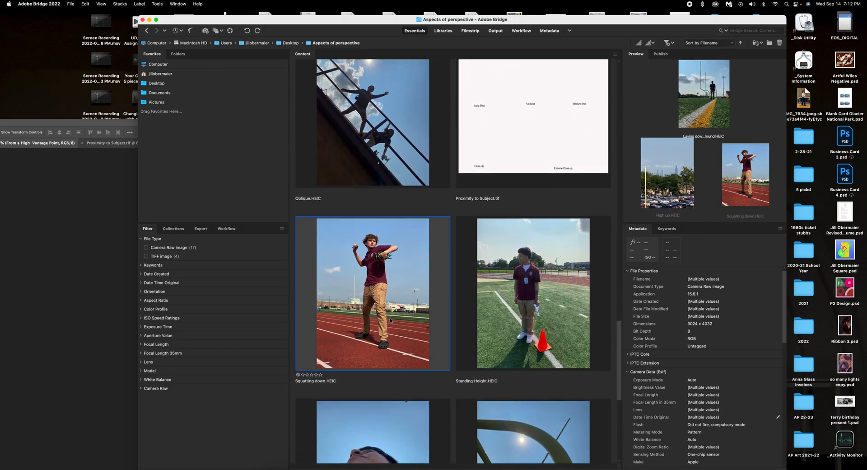
left_click_drag(619, 342, 619, 358)
left_click(544, 225, "super")
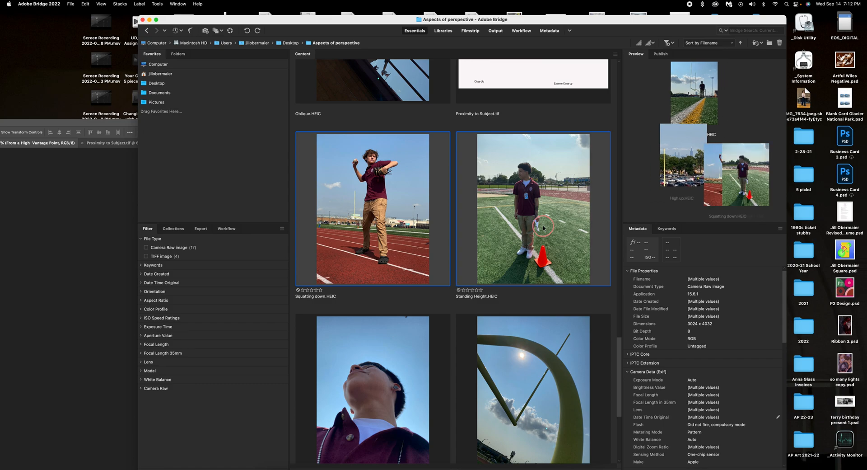
left_click_drag(620, 363, 615, 219)
double_click(534, 212)
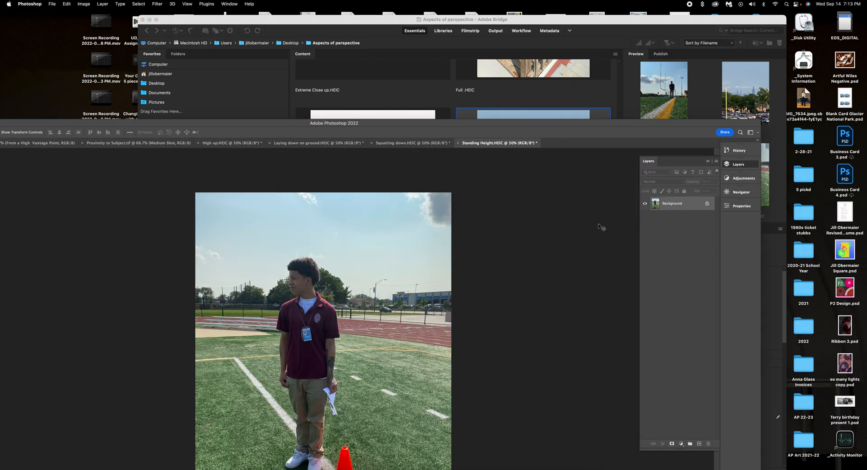
Resize Standing Height to 300 ppi and 7 inches tall, then drag it toward the Height of the Camera document.
left_click_drag(358, 124, 482, 26)
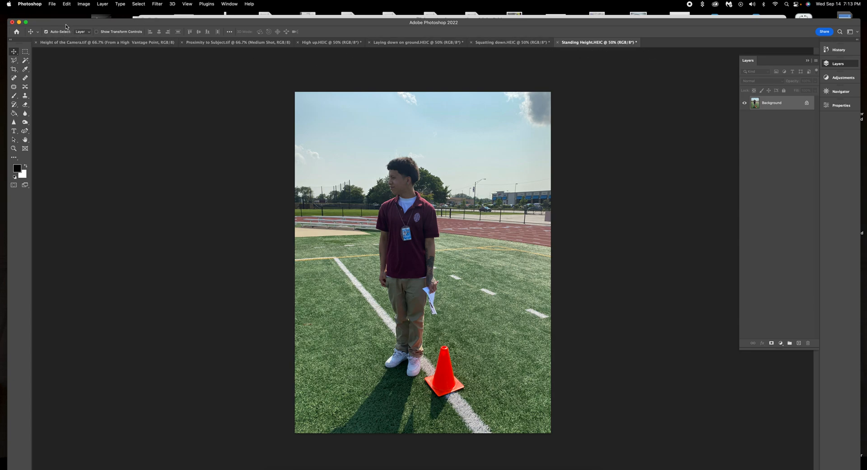
left_click(84, 4)
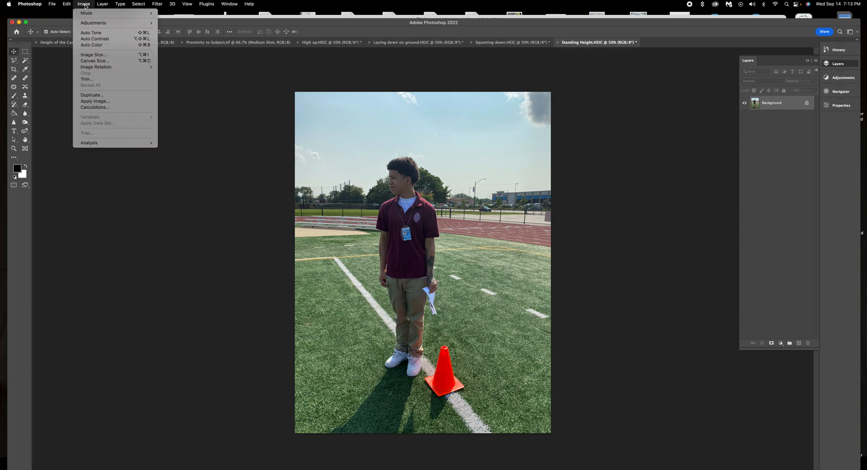
left_click(93, 54)
double_click(279, 189)
type("300")
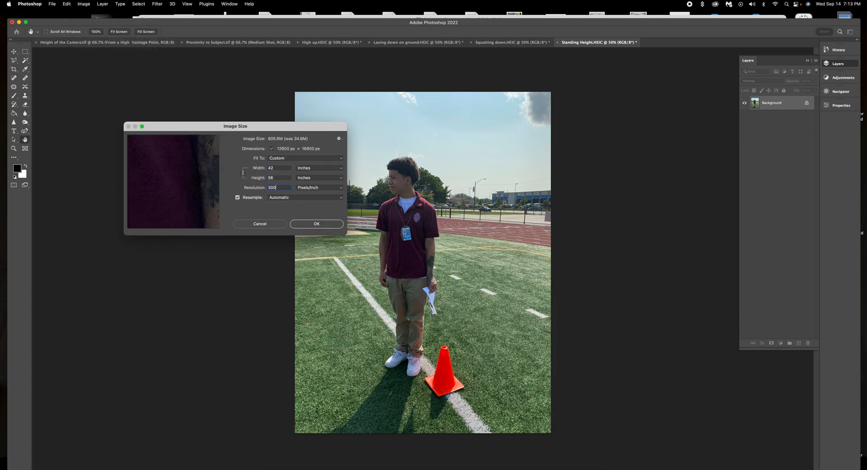
double_click(280, 177)
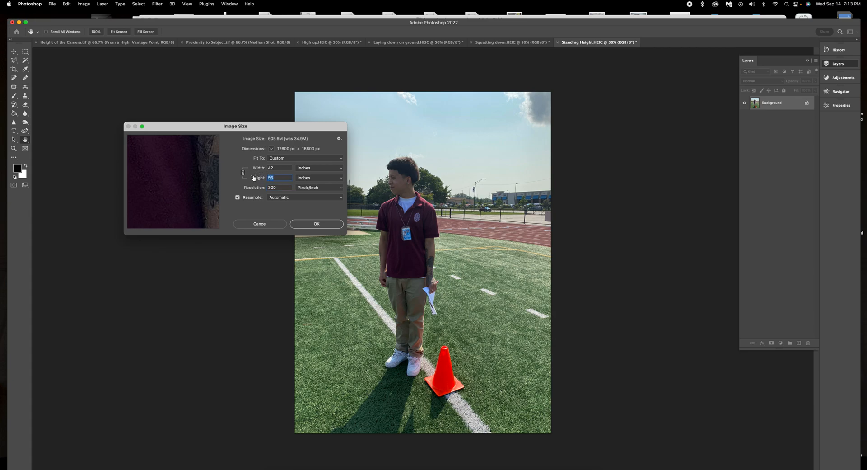
left_click(317, 224)
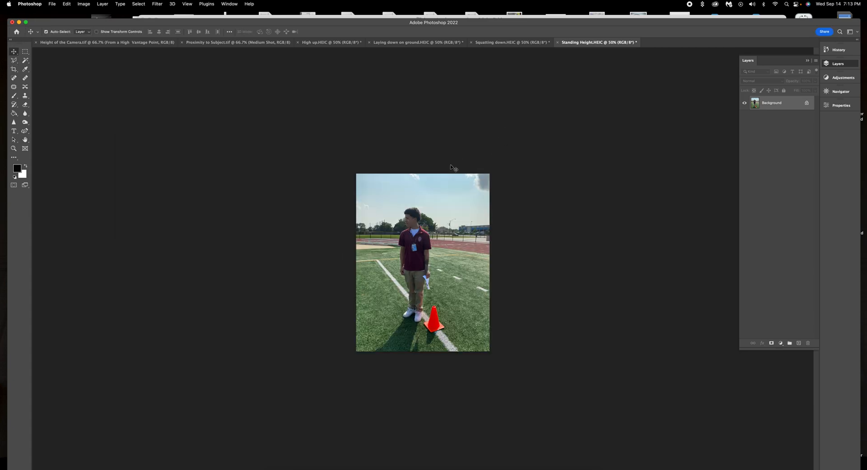
left_click(112, 60)
left_click_drag(112, 60, 389, 302)
Scale the standing photo to about 55% and place it on the left above its Standing at Ground Level caption.
key("super+t")
left_click_drag(482, 178, 403, 284)
left_click_drag(357, 338, 355, 321)
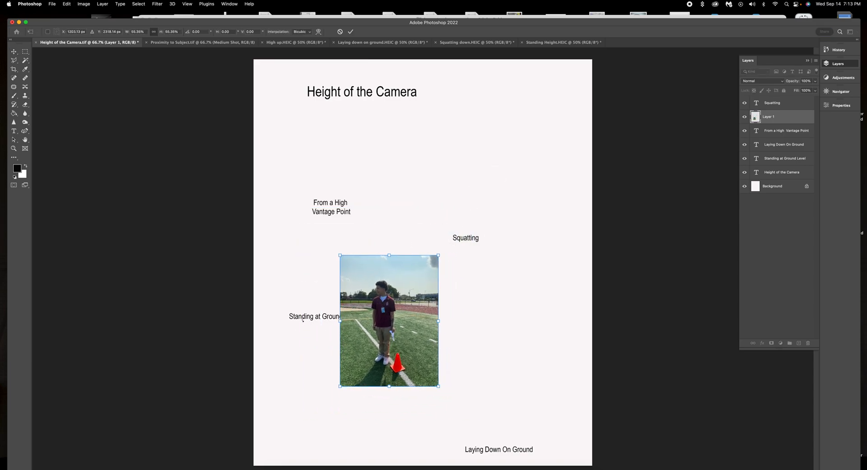
left_click(350, 32)
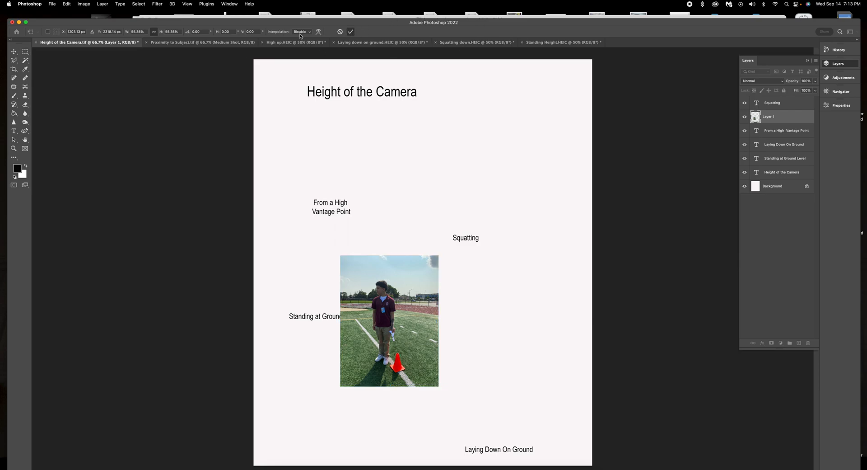
left_click_drag(300, 318, 298, 407)
left_click_drag(384, 333, 317, 336)
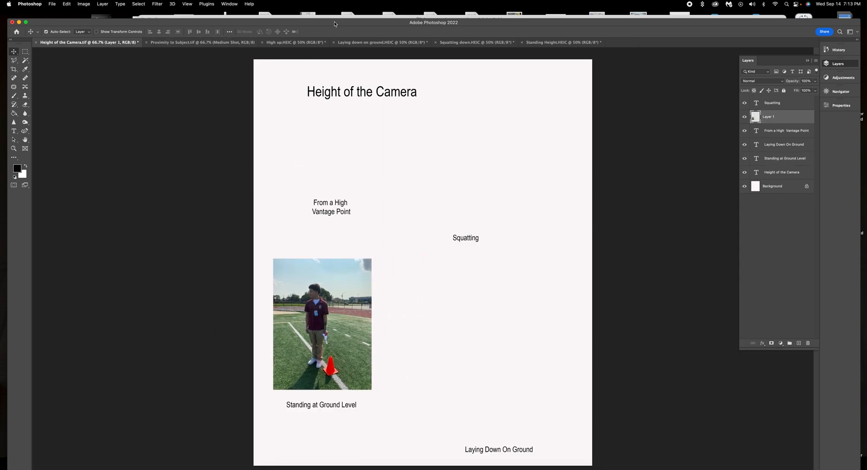
left_click_drag(331, 26, 383, 14)
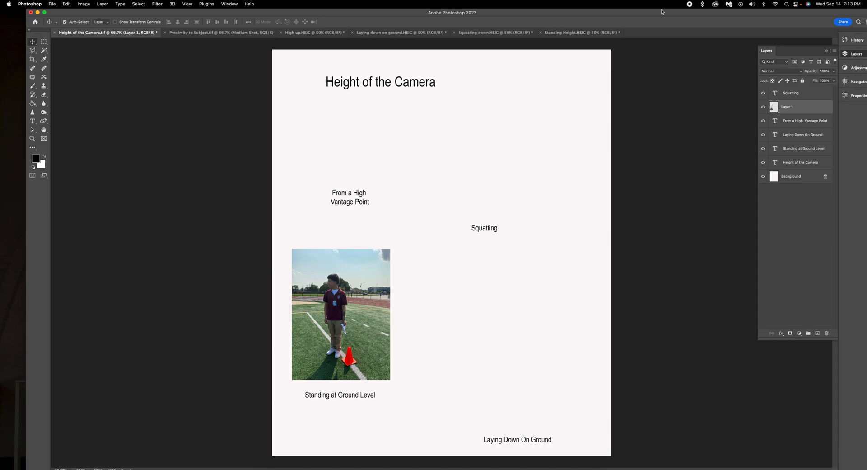
Close Standing Height unsaved and resize Squatting down to 300 ppi and 7 inches tall.
left_click(571, 33)
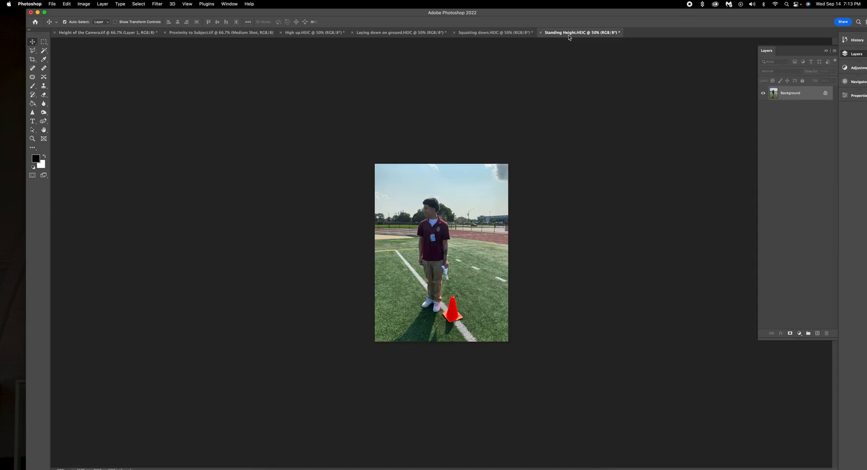
left_click(541, 32)
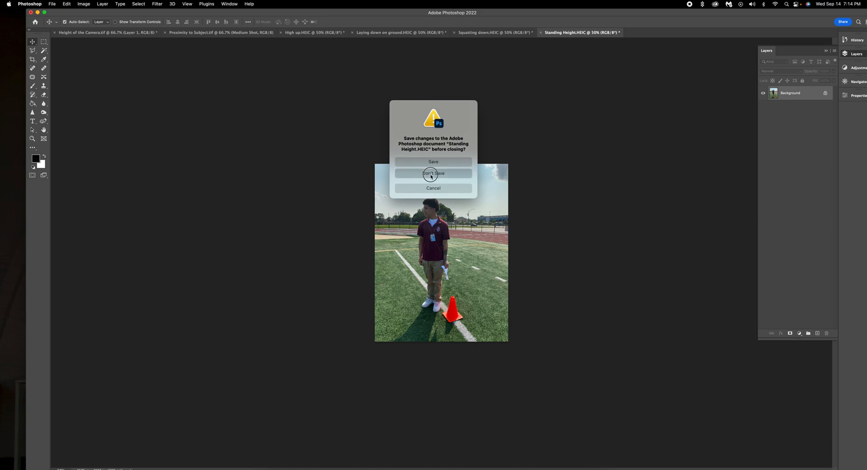
left_click(434, 173)
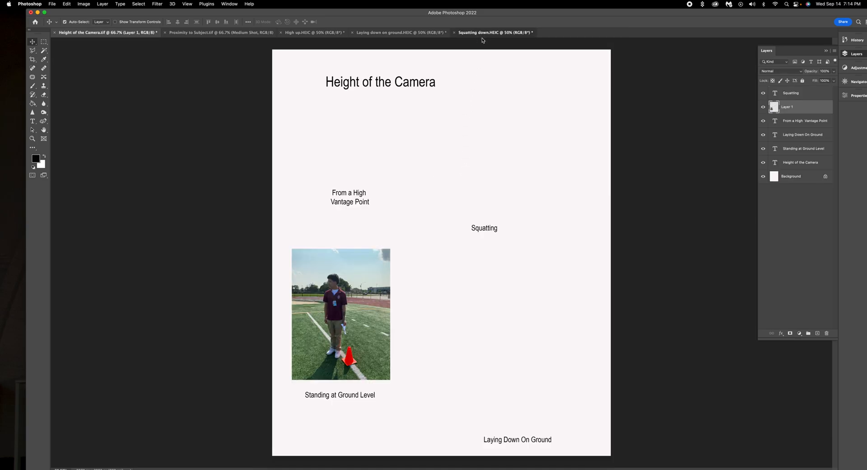
left_click(481, 33)
left_click(83, 5)
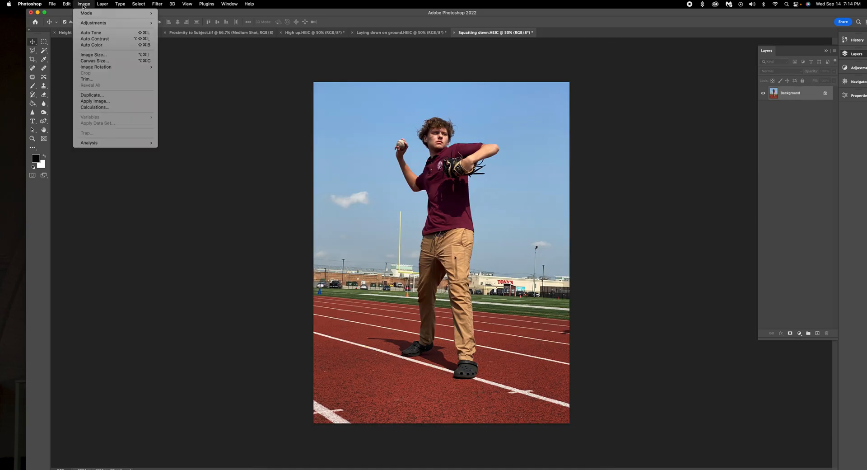
left_click(104, 57)
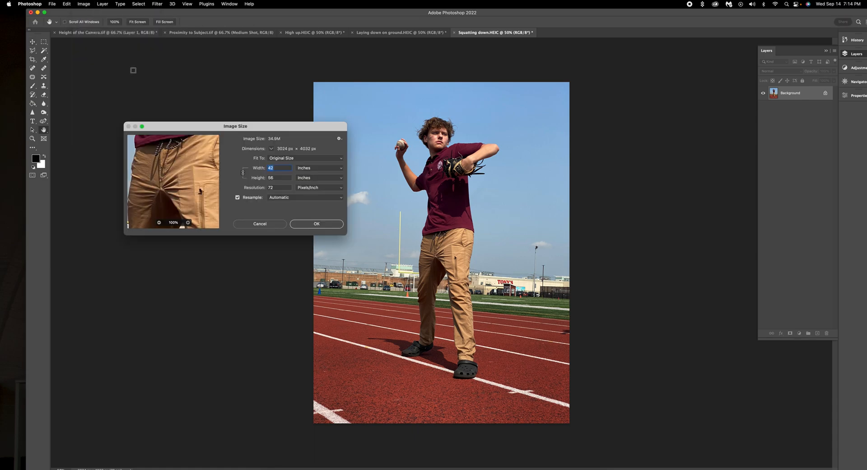
double_click(281, 188)
type("300")
double_click(280, 178)
type("7")
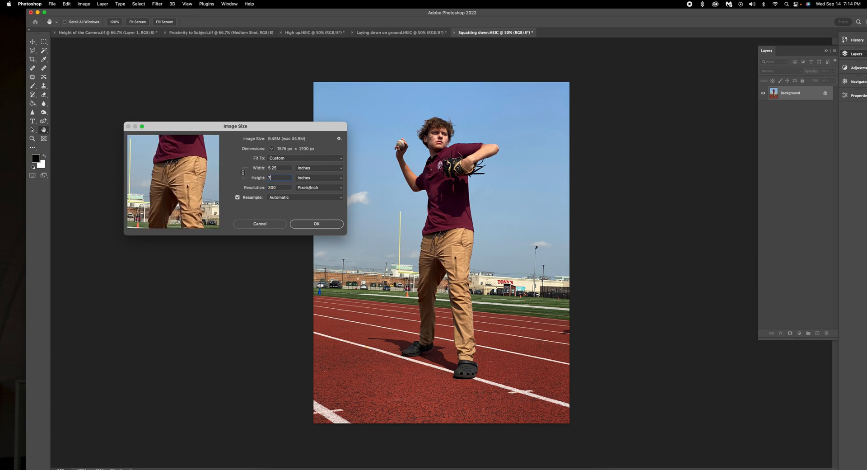
left_click(318, 224)
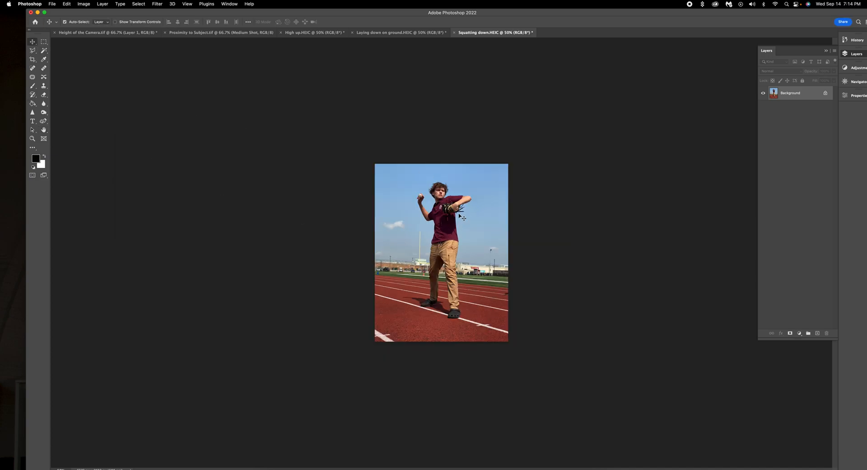
Paste the squatting photo into the Height of the Camera layout and scale it to about 55%.
left_click(119, 33)
key("super+v")
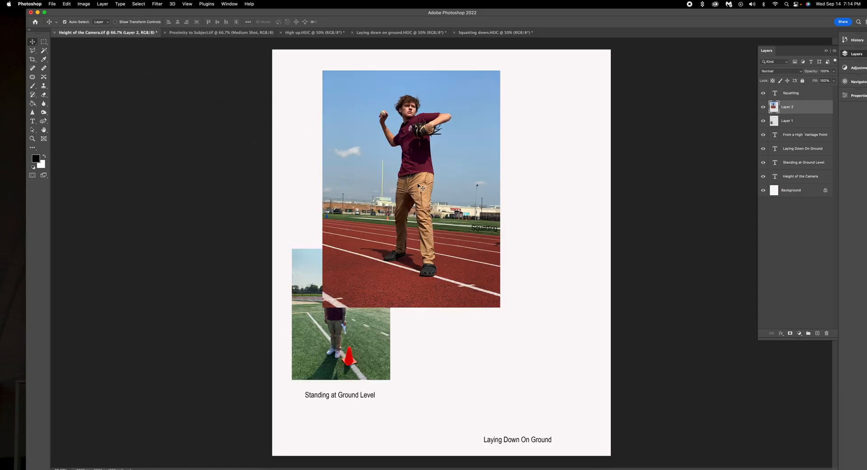
key("super+t")
left_click_drag(500, 71, 451, 136)
left_click_drag(408, 193, 387, 258)
left_click_drag(429, 207, 400, 248)
left_click(369, 23)
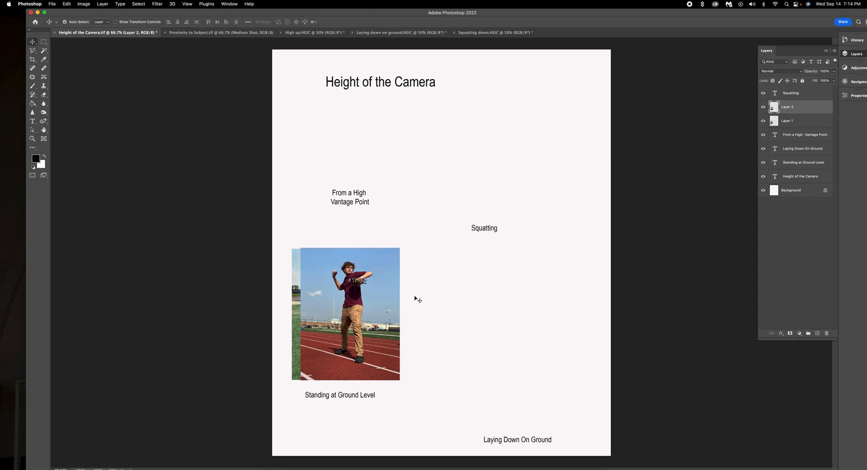
Place the squatting photo top right above its Squatting label and nudge the standing photo and caption.
left_click_drag(373, 281, 547, 118)
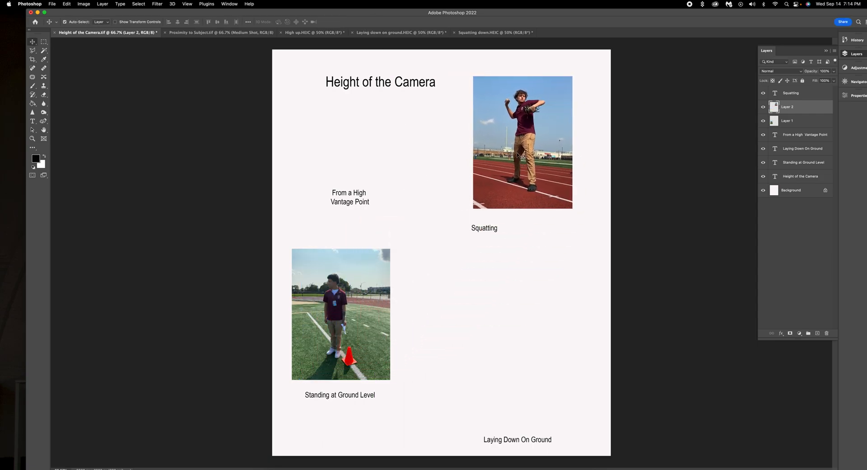
left_click_drag(488, 228, 519, 219)
left_click_drag(348, 302, 351, 333)
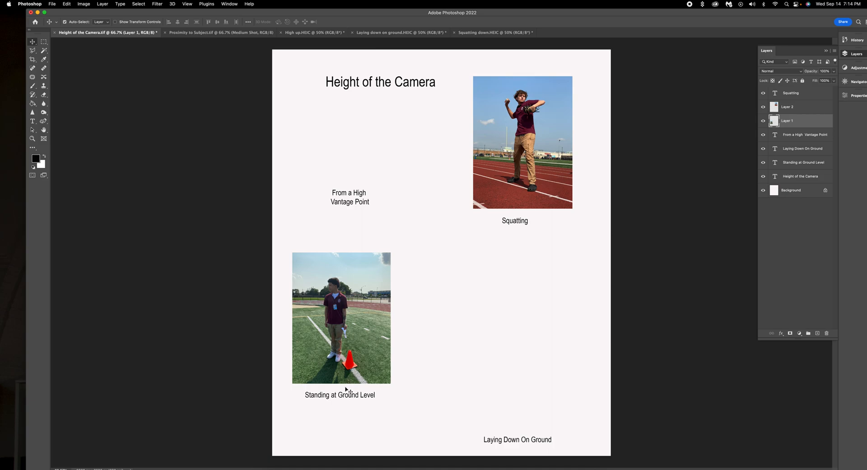
left_click_drag(347, 397, 336, 394)
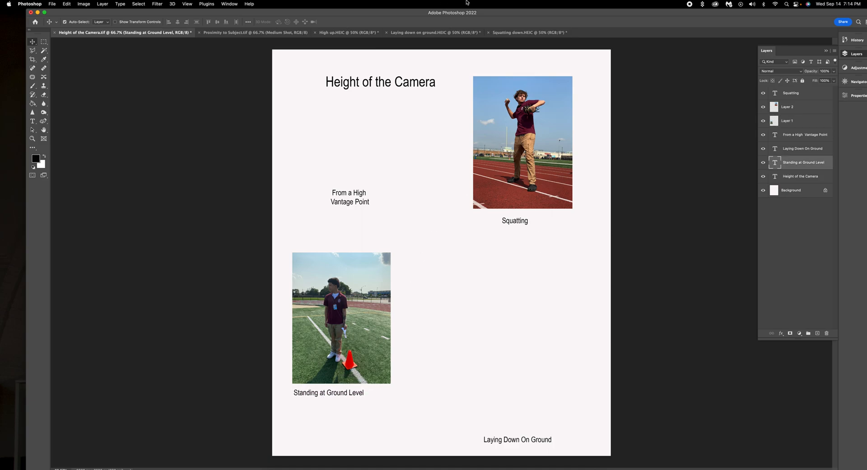
Close the Squatting down photo without saving and bring up Laying down on ground.
left_click(526, 33)
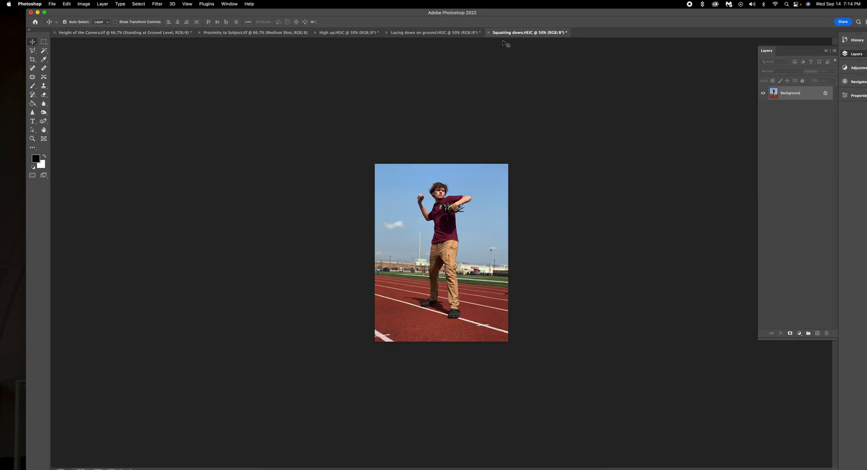
left_click(489, 33)
left_click(445, 174)
left_click(445, 33)
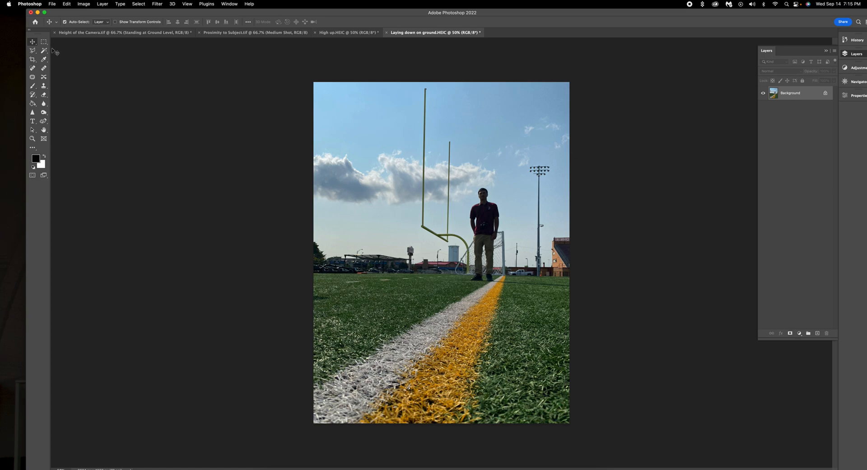
Set Laying down on ground's image size to 300 ppi and 7 inches tall.
left_click(82, 4)
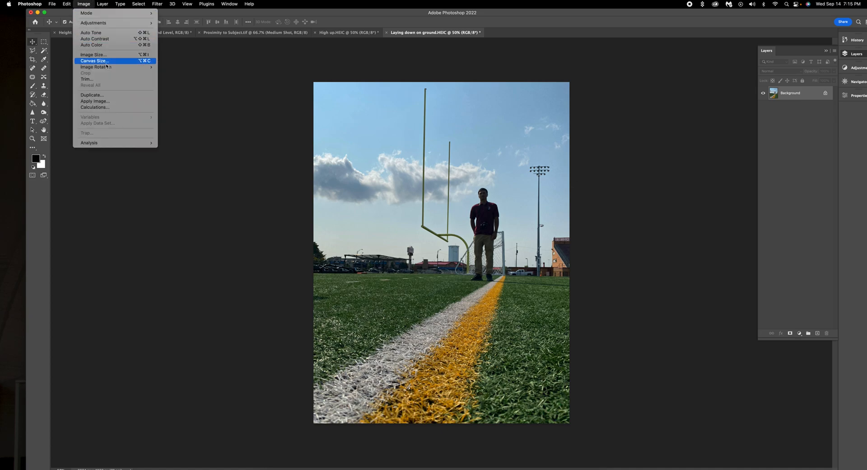
left_click(102, 54)
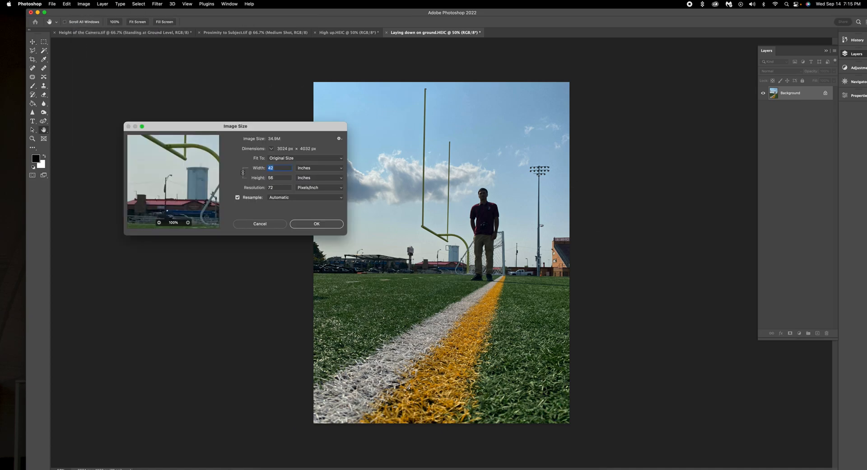
left_click_drag(284, 187, 248, 189)
type("300")
double_click(278, 177)
type("7")
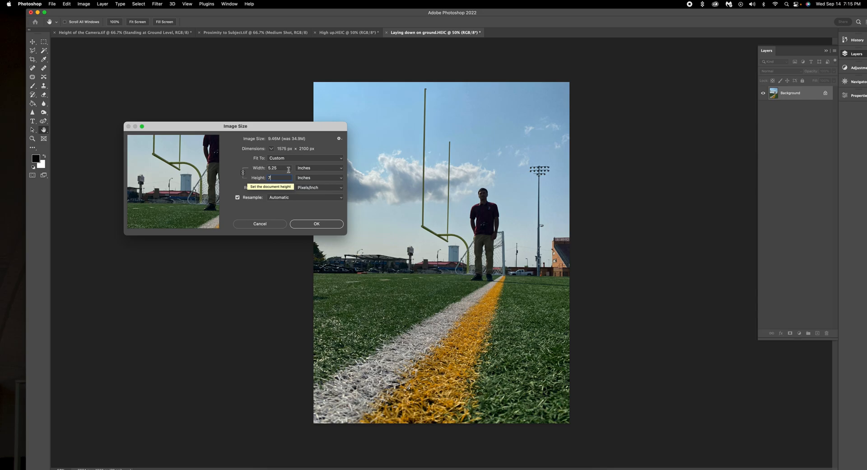
key("Return")
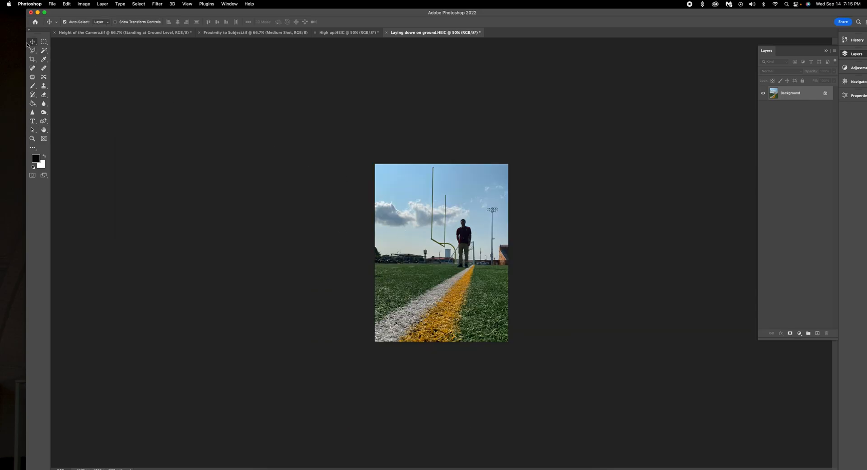
Bring the goalpost photo into the layout, scale it to about 69%, and place it above Laying Down On Ground.
left_click(100, 33)
left_click_drag(100, 33, 368, 246)
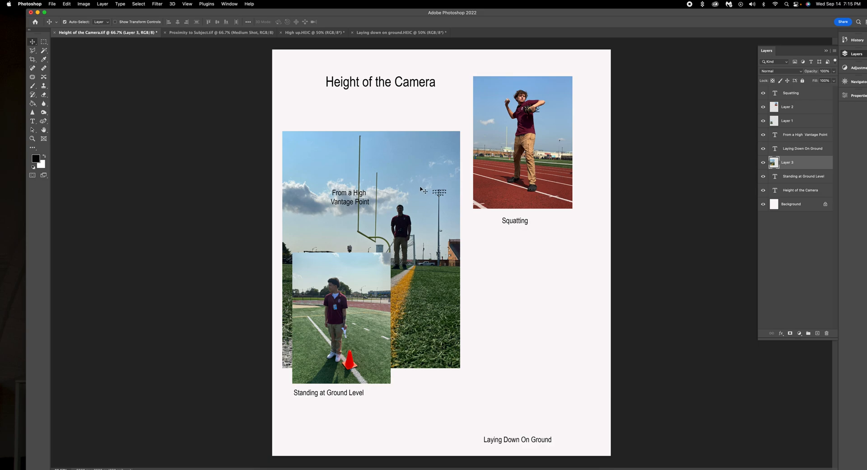
left_click_drag(420, 189, 550, 235)
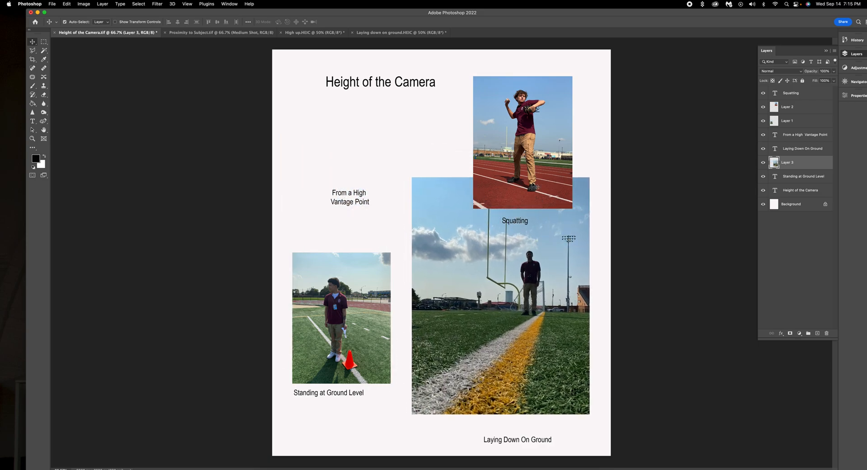
key("super+t")
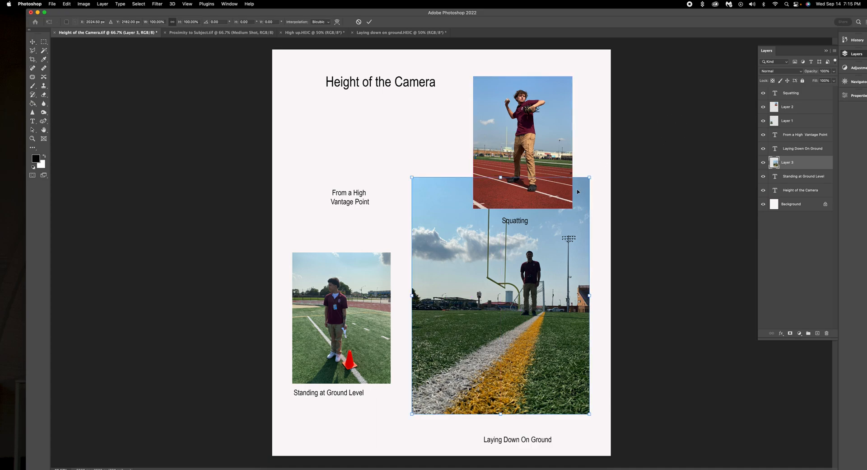
left_click_drag(592, 175, 533, 252)
left_click_drag(468, 322, 523, 331)
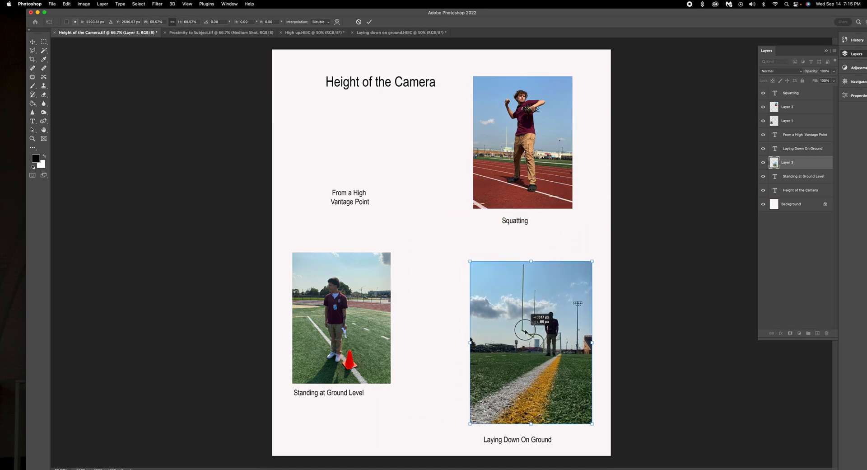
key("Return")
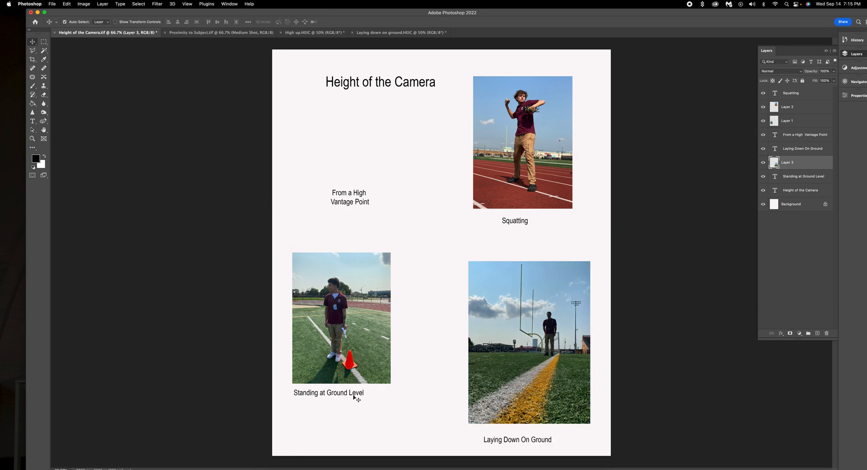
Lower the standing photo and its caption, and move the From a High Vantage Point caption down-left.
left_click_drag(354, 397, 364, 437)
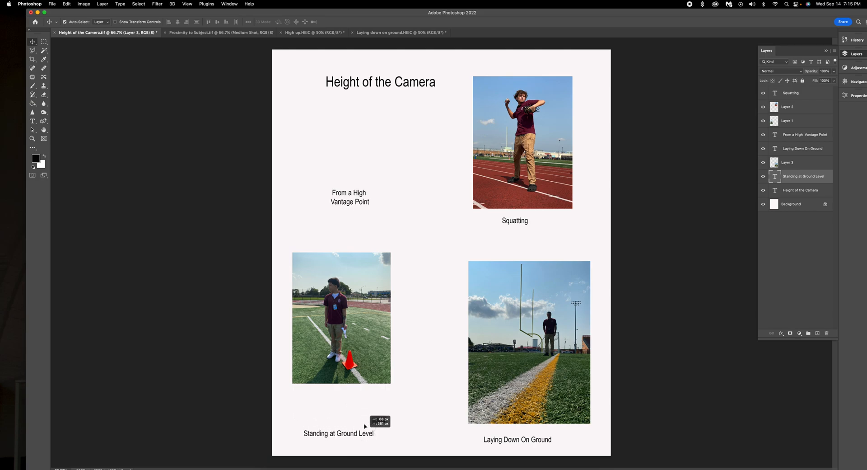
left_click(341, 302)
left_click_drag(341, 302, 346, 342)
left_click_drag(354, 201, 339, 239)
Close the laying-down photo document without saving.
left_click(392, 34)
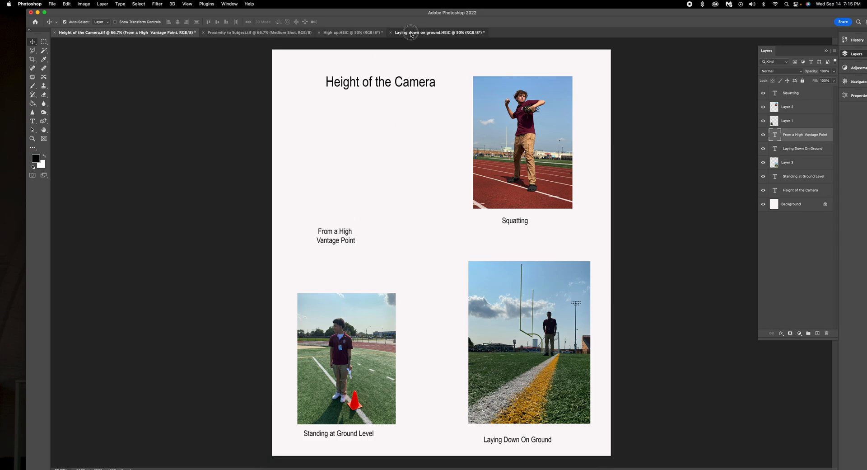
left_click(391, 33)
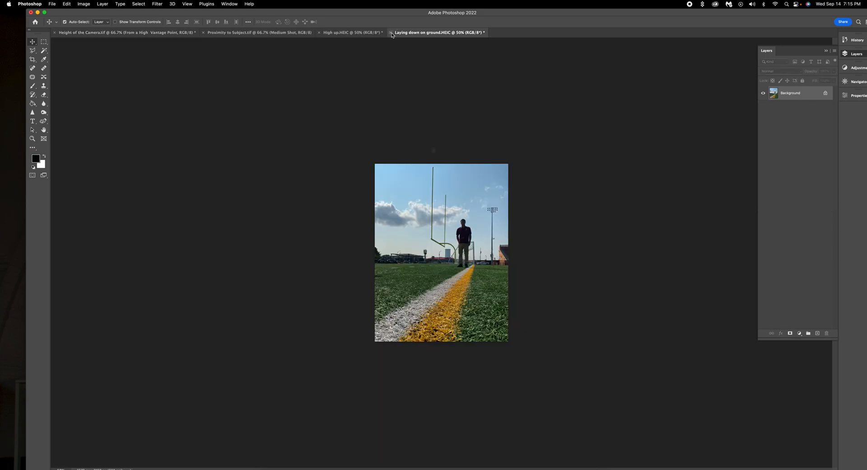
left_click(428, 176)
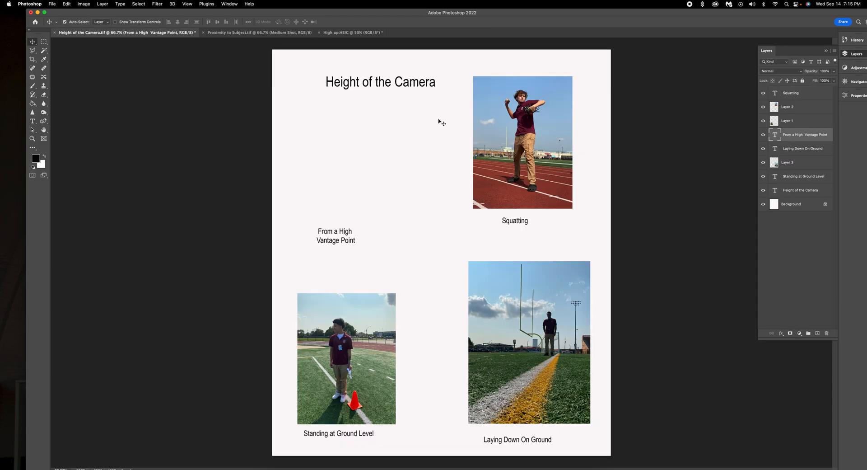
Resize High up.HEIC to 300 ppi and 7 inches tall (5.25 x 7 in), then return to Height of the Camera.tif.
left_click(347, 32)
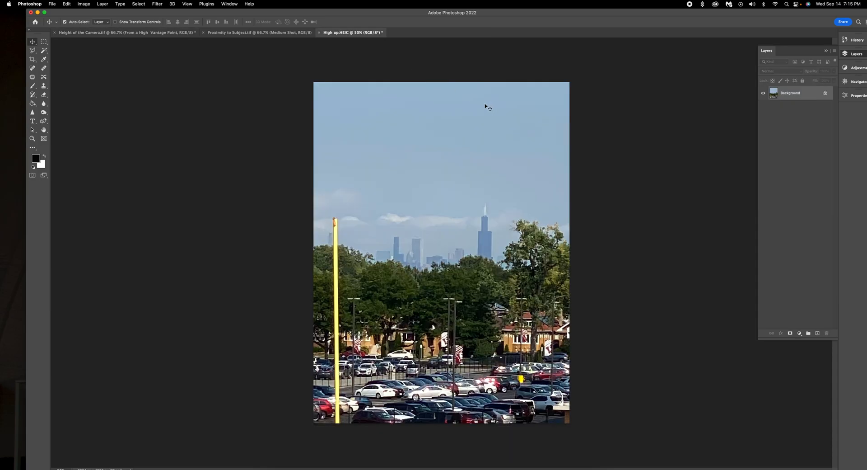
left_click(87, 6)
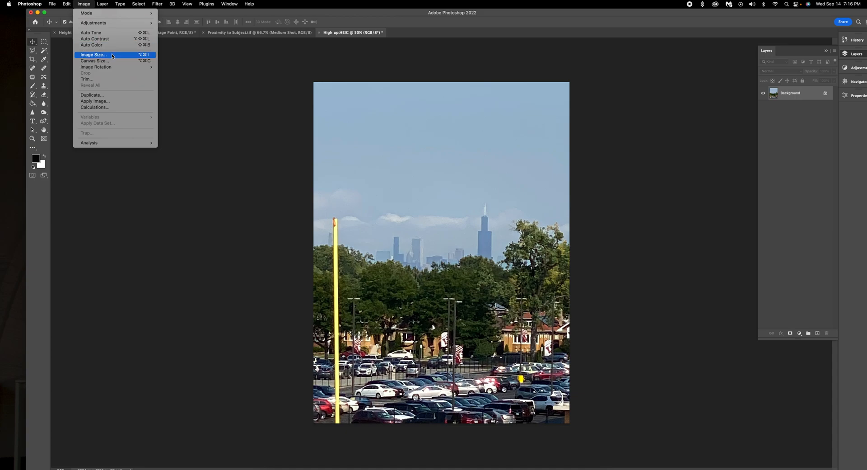
left_click(112, 55)
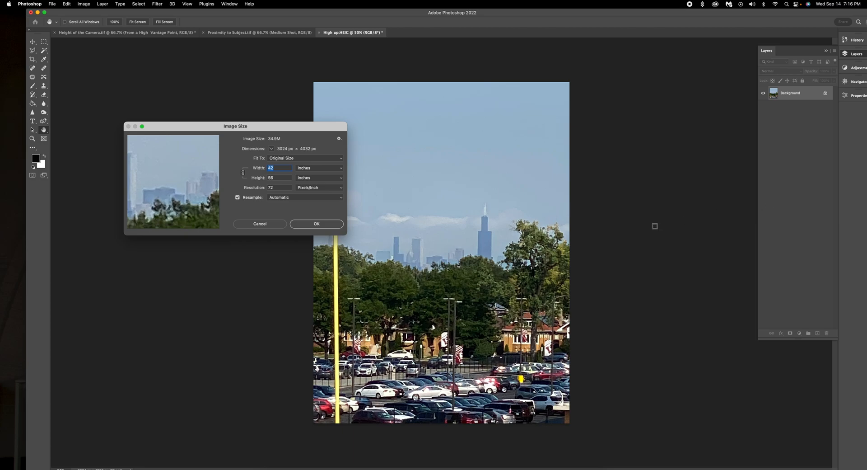
left_click(284, 187)
type("300")
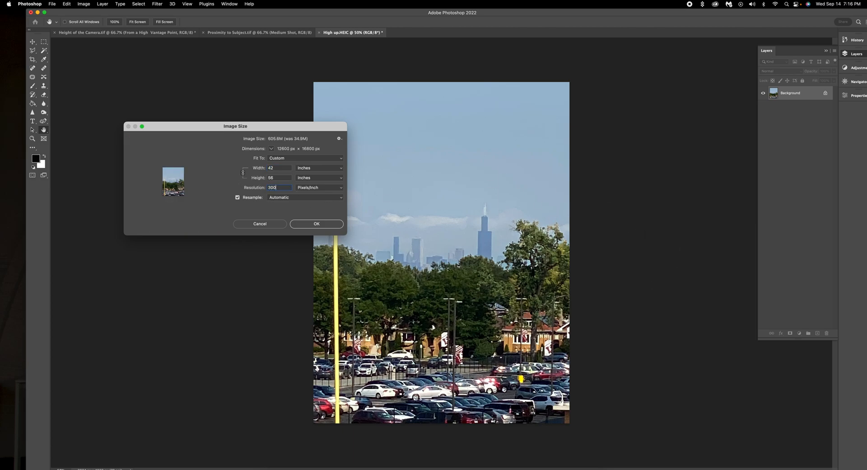
double_click(279, 177)
type("7")
left_click(314, 224)
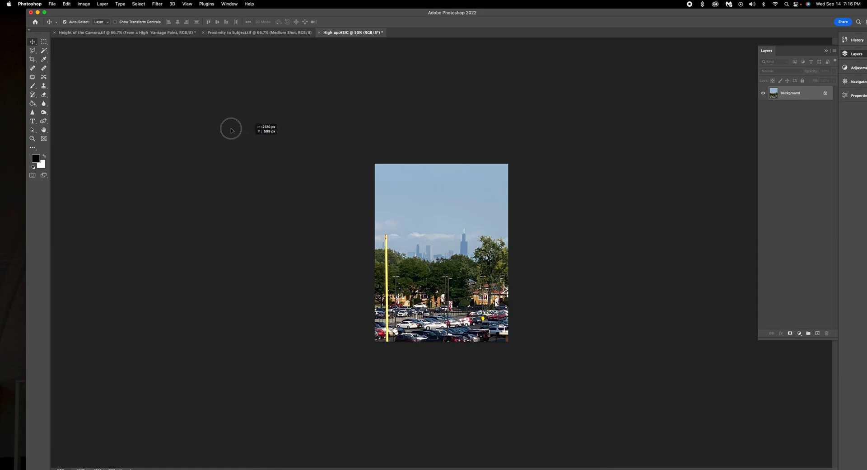
left_click(125, 33)
Bring the skyline photo into the layout and scale it down to fit a grid slot.
left_click_drag(125, 33, 405, 175)
key("super+t")
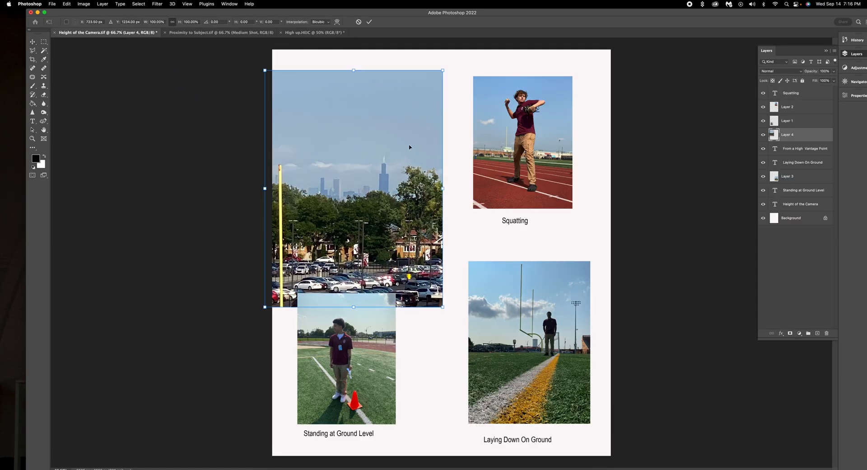
left_click_drag(443, 67, 388, 154)
left_click_drag(397, 124, 425, 106)
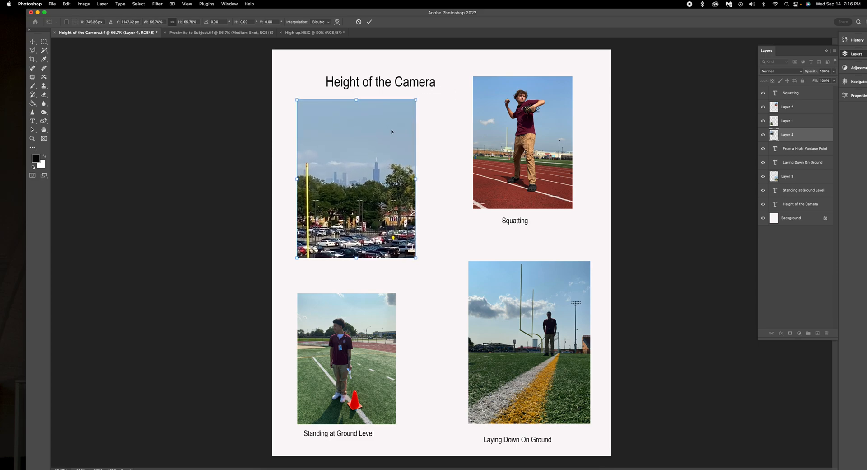
left_click(369, 21)
Position the skyline photo top-left under the title with the From a High Vantage Point caption beneath.
left_click_drag(357, 180, 449, 173)
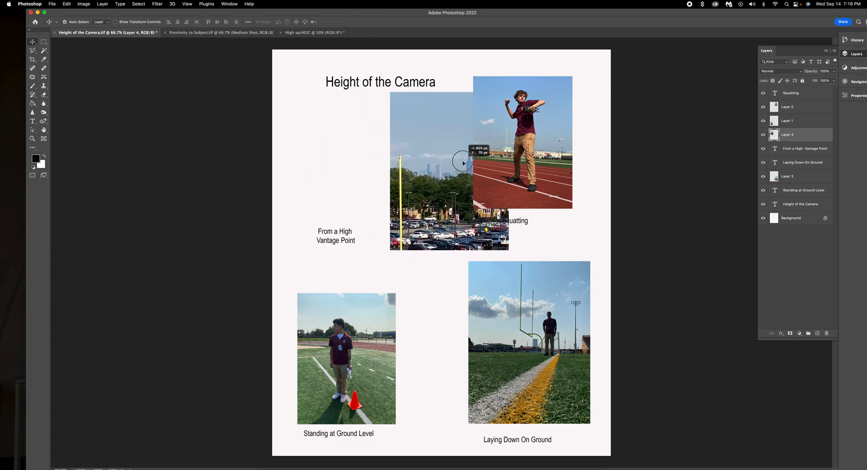
left_click_drag(342, 252, 319, 285)
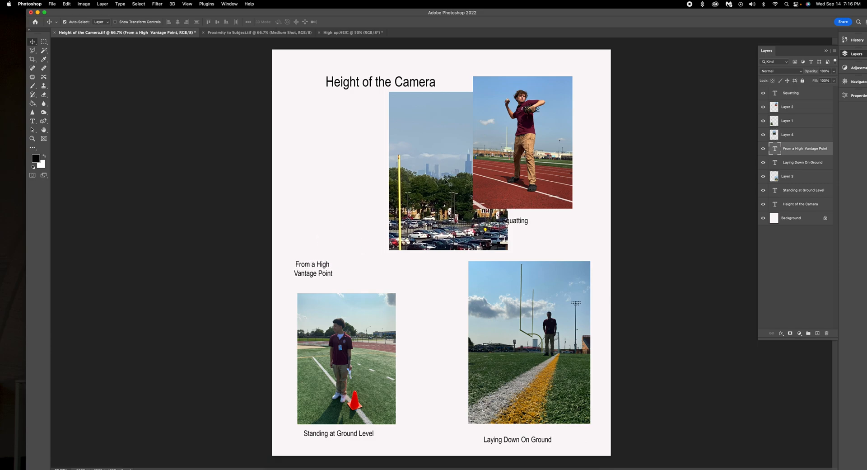
left_click_drag(445, 181, 355, 179)
left_click_drag(413, 82, 371, 63)
left_click_drag(388, 145, 373, 131)
left_click_drag(325, 263, 319, 244)
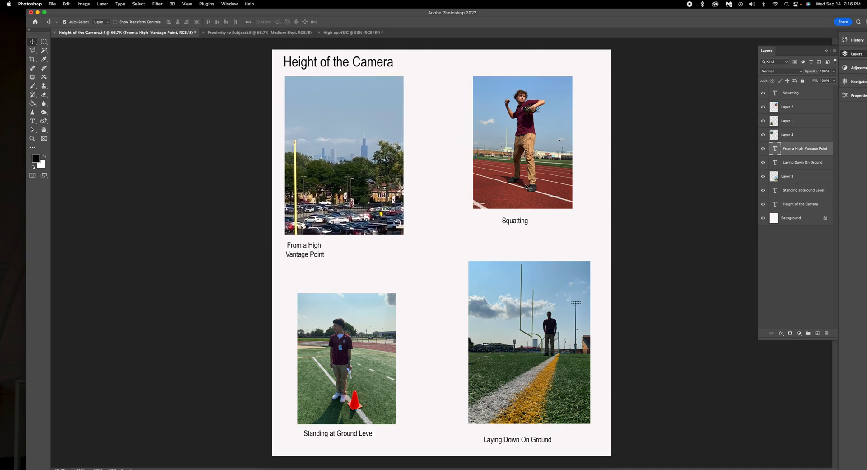
Shift the Squatting and Laying Down On Ground captions lower and move the laying-down photo up-left.
left_click_drag(505, 186, 503, 188)
left_click_drag(516, 222, 563, 244)
left_click_drag(530, 444, 576, 447)
left_click_drag(535, 334, 419, 144)
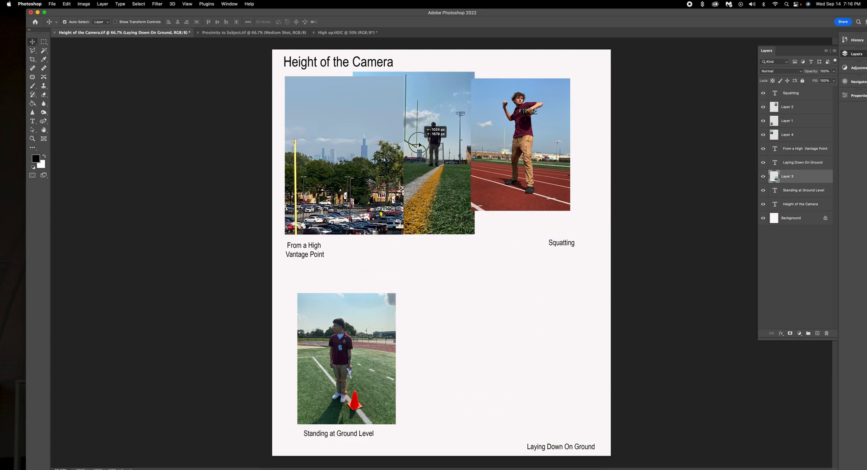
Scale the laying-down photo slightly smaller, to about 97%, and reposition it.
key("super+t")
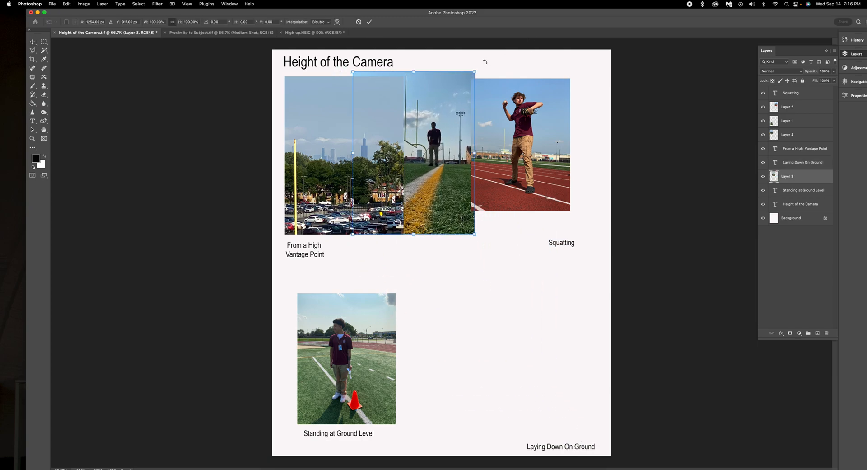
left_click_drag(475, 71, 472, 78)
left_click_drag(435, 154, 558, 358)
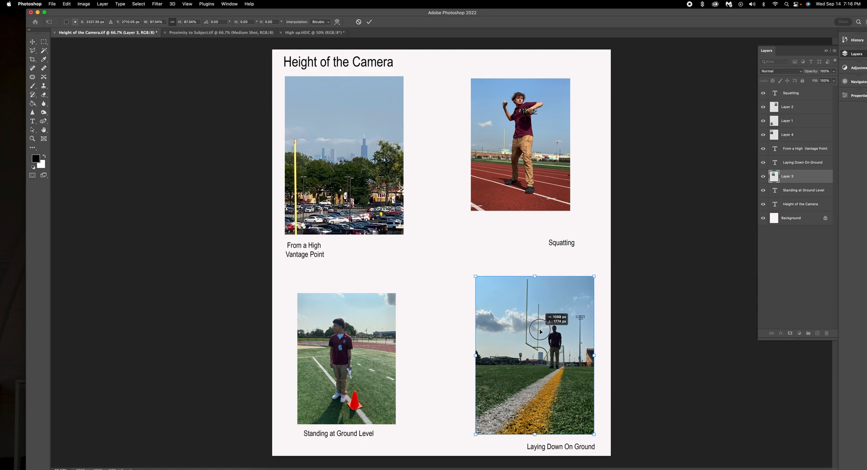
left_click(369, 22)
Enlarge the standing photo to about 119% and place it in its grid slot.
left_click_drag(336, 365, 433, 376)
key("ctrl+t")
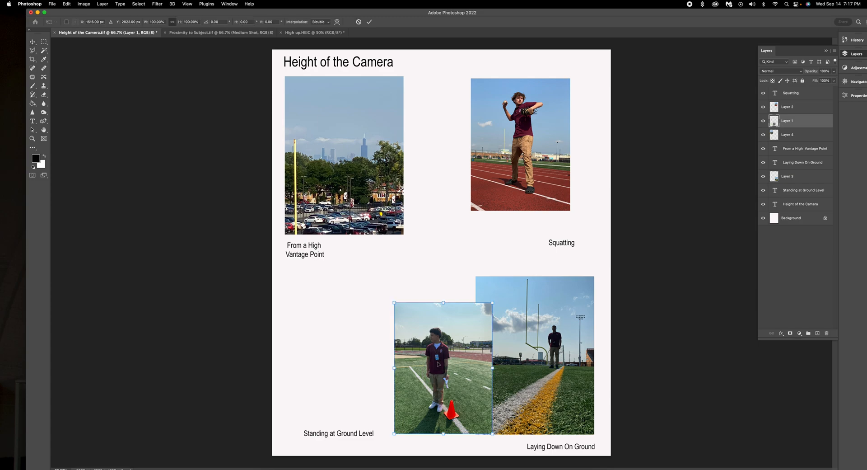
left_click_drag(495, 302, 512, 279)
left_click(369, 22)
left_click_drag(470, 374, 366, 363)
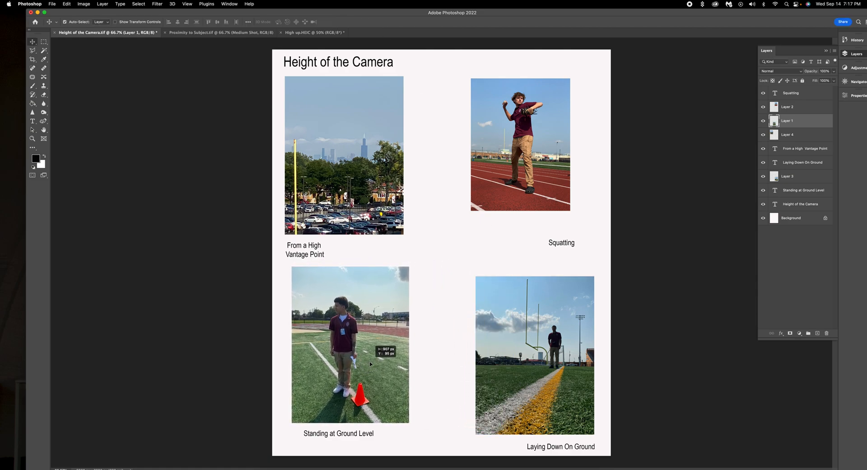
Enlarge the Squatting photo to about 119% into the top-right slot; align the Standing at Ground Level photo and caption.
left_click_drag(509, 159, 471, 383)
key("ctrl+t")
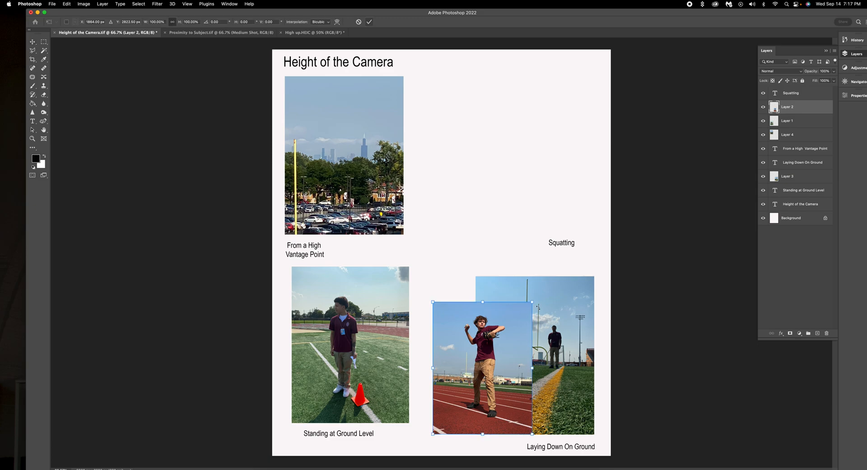
left_click_drag(533, 300, 551, 277)
left_click(369, 23)
left_click_drag(489, 351, 529, 151)
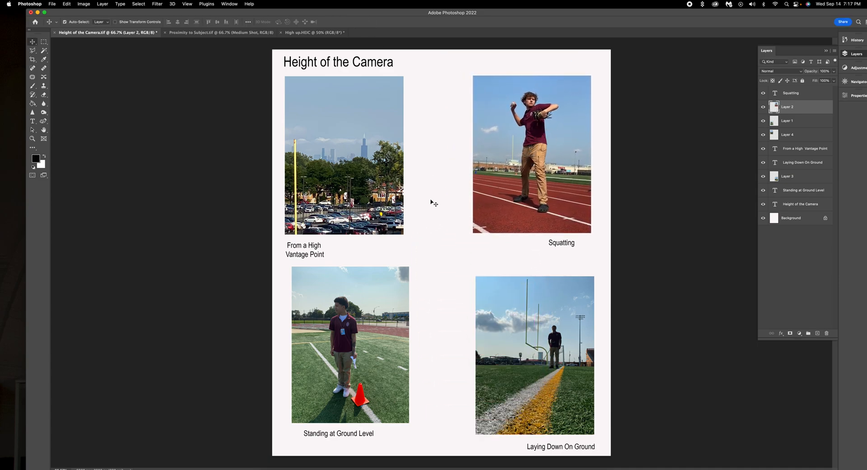
left_click_drag(371, 339, 372, 344)
left_click_drag(364, 428, 364, 430)
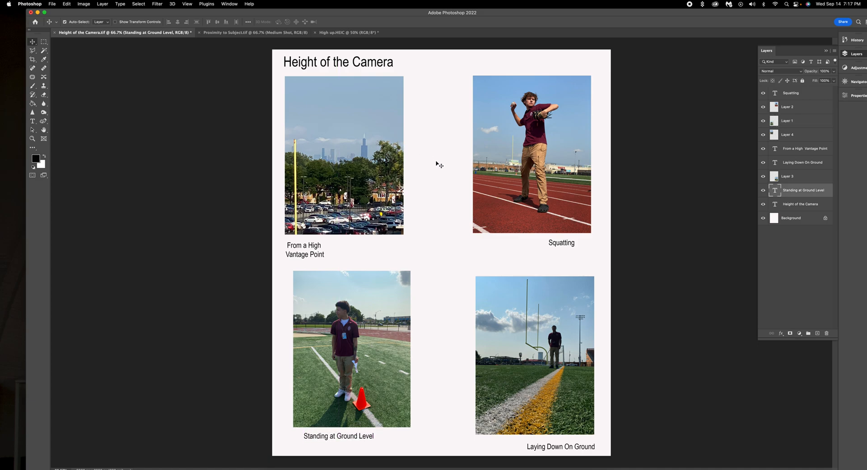
Set up a JPEG copy of the layout, adding the author's name to the file name.
left_click(52, 5)
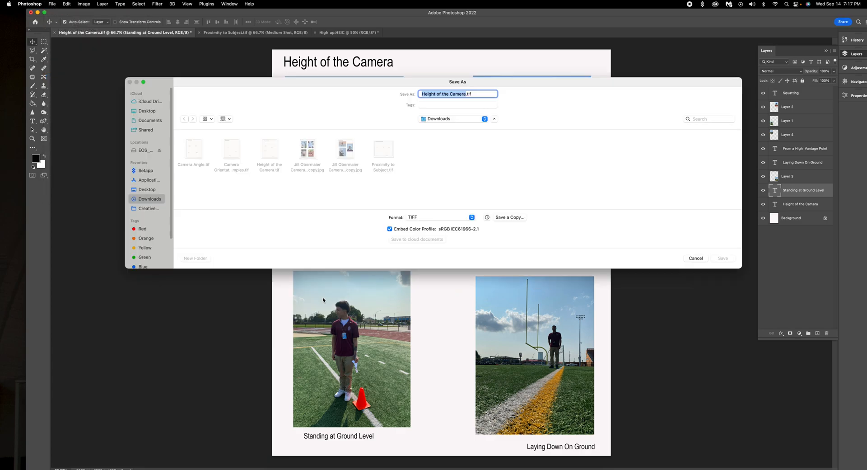
left_click(511, 218)
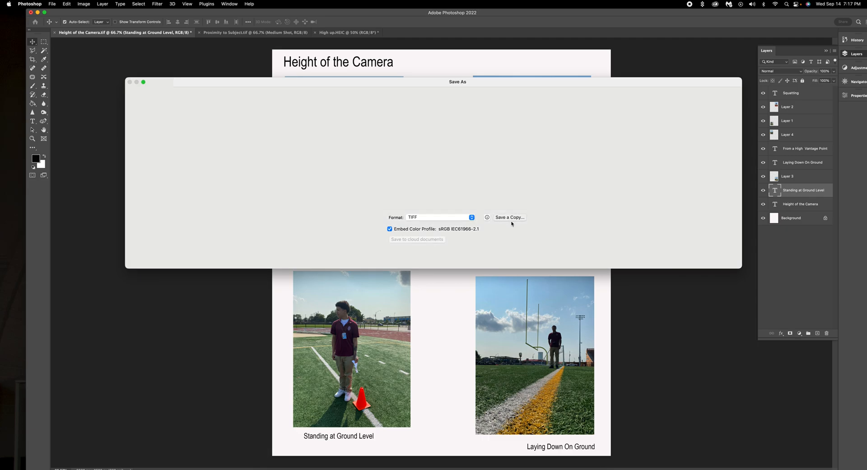
left_click(450, 189)
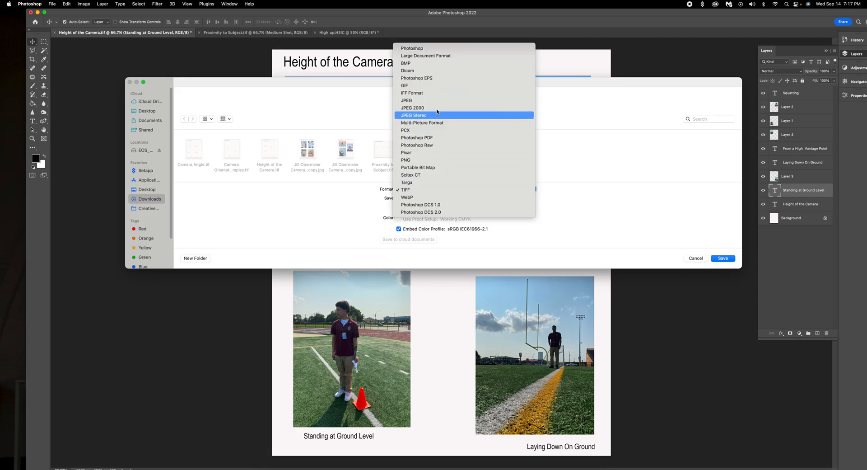
left_click(495, 98)
left_click(422, 95)
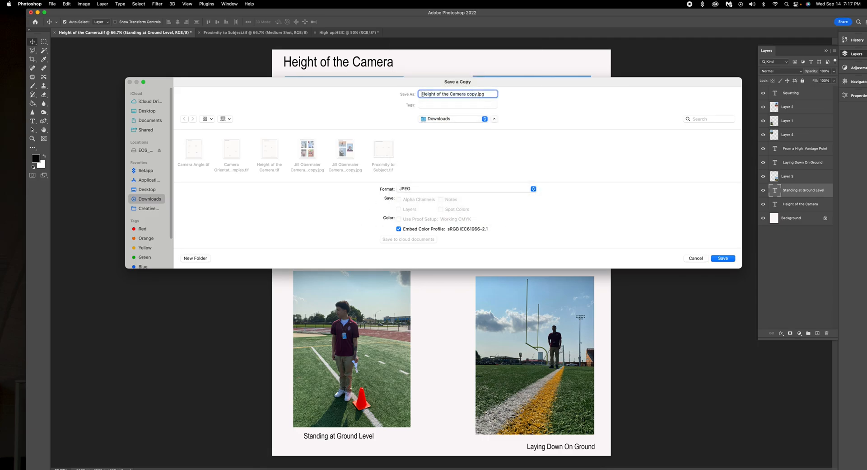
Save the maximum-quality JPEG copy to Downloads and close the layout without saving the TIFF.
left_click(723, 259)
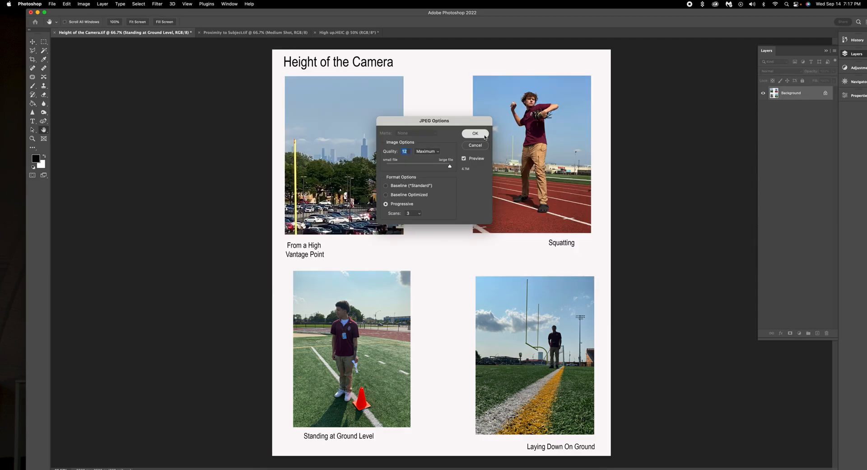
left_click(484, 135)
left_click(54, 33)
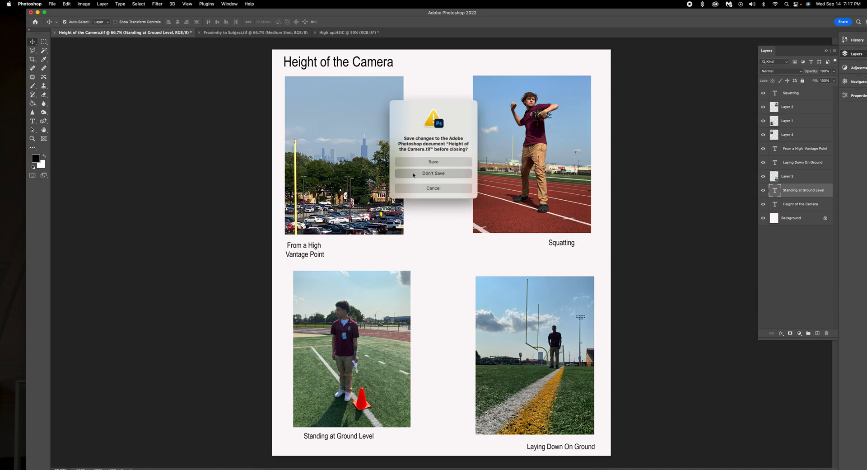
left_click(413, 173)
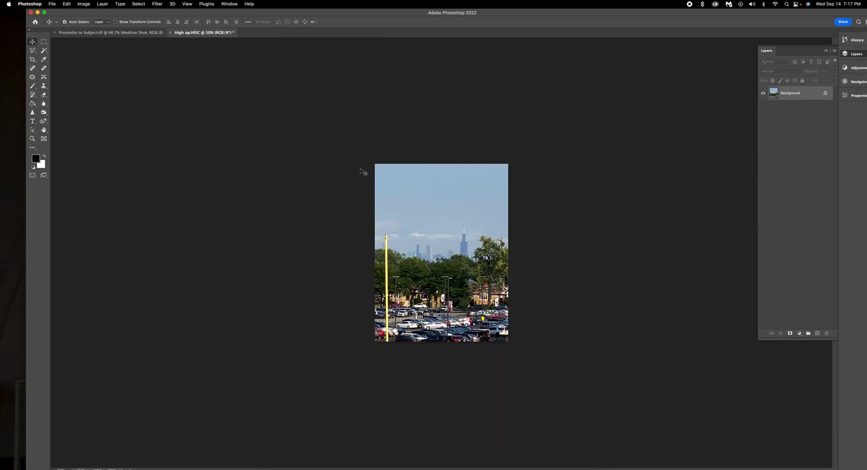
Close High up.HEIC and discard its changes.
left_click(171, 32)
left_click(447, 174)
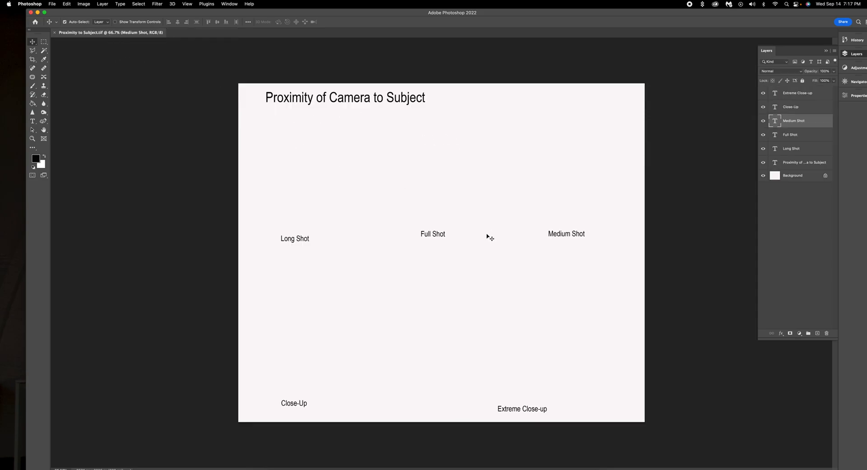
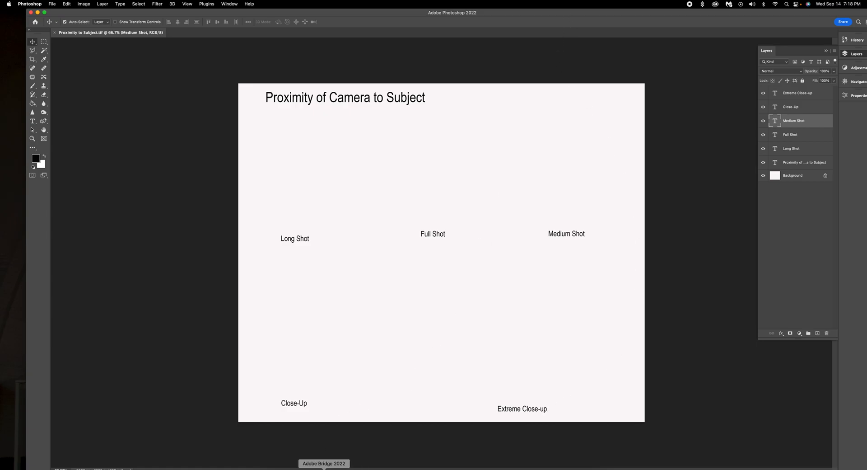
In Bridge, select the Close up and Extreme Close up photos.
left_click(325, 467)
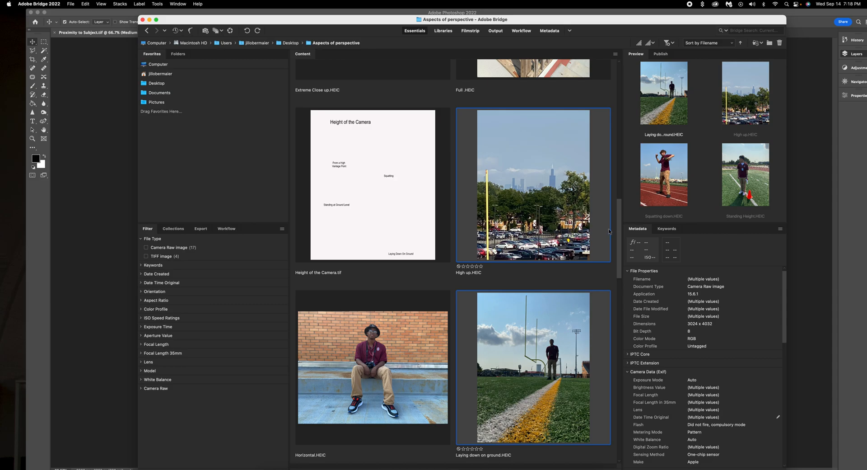
left_click_drag(620, 237, 622, 70)
scroll(526, 157, "down", 7)
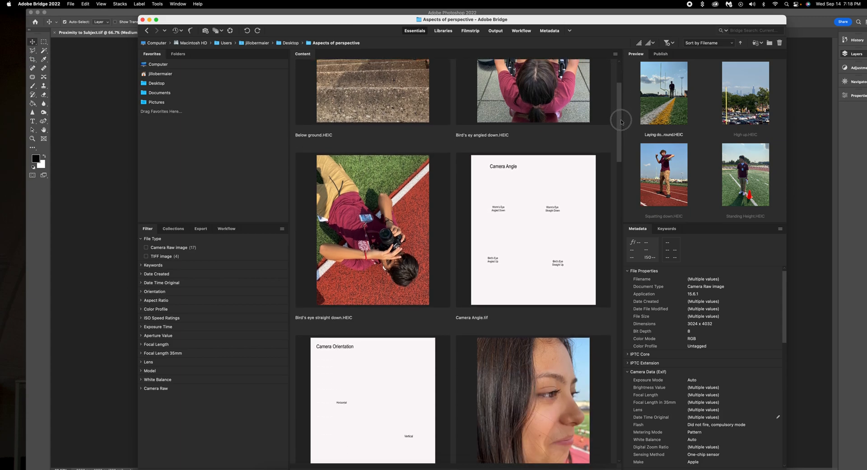
left_click(526, 157)
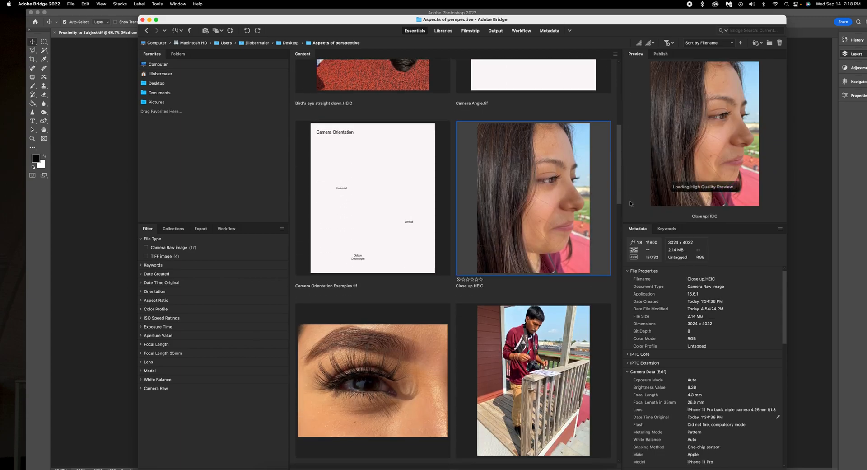
left_click_drag(622, 192, 620, 213)
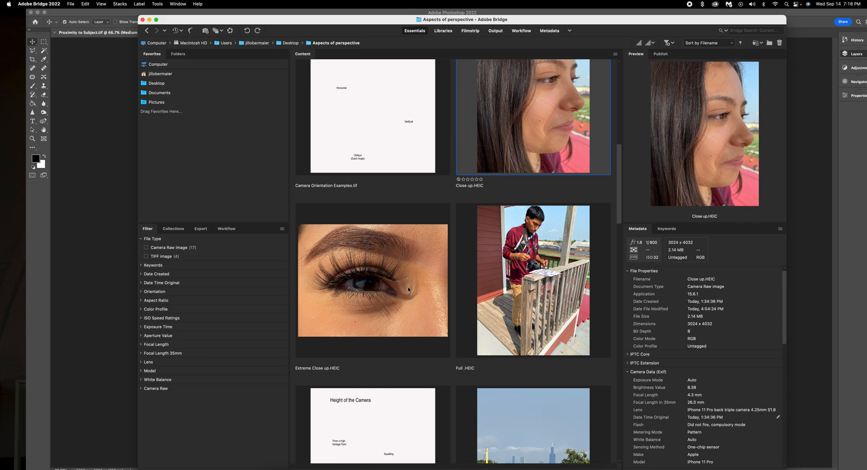
left_click(378, 295, "shift")
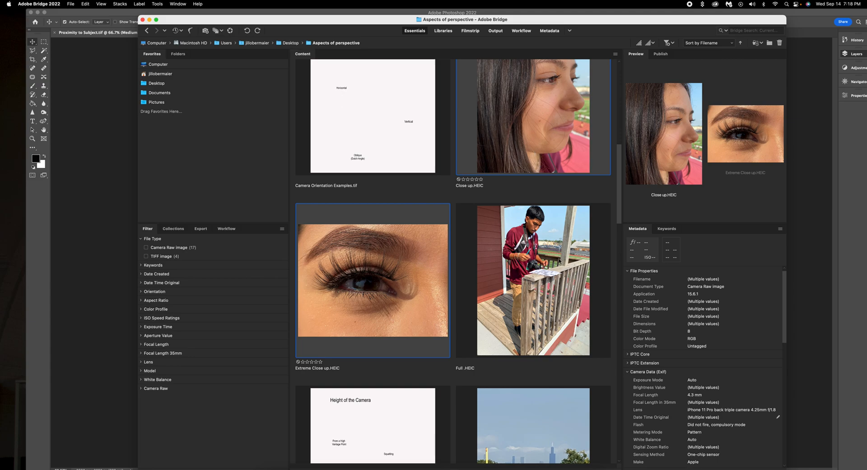
Add Full, Long shot and Medium Shot to the selection and open all five in Photoshop.
left_click(551, 268, "shift")
left_click_drag(618, 215, 615, 326)
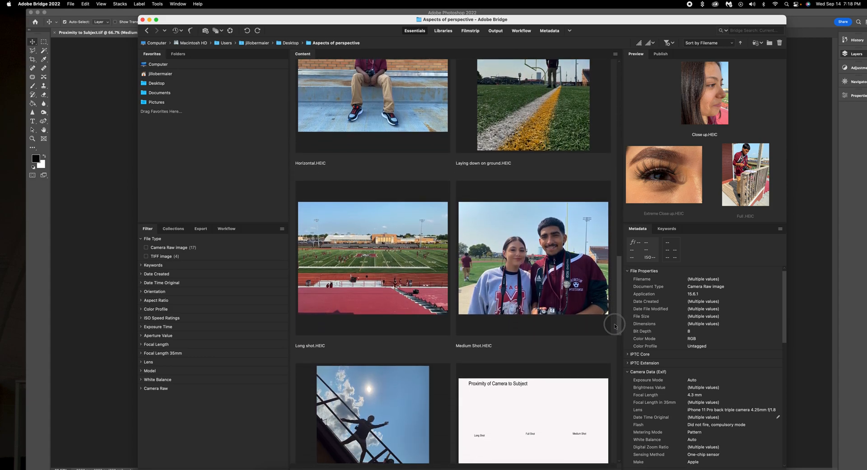
left_click(399, 266, "super")
left_click(517, 270, "super")
mouse_move(617, 294)
left_mouse_down()
mouse_move(627, 357)
mouse_move(625, 306)
left_mouse_up()
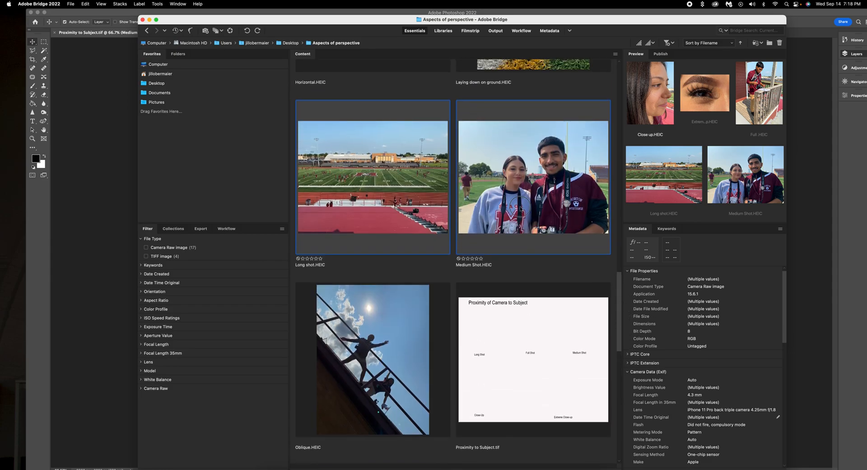
double_click(520, 208)
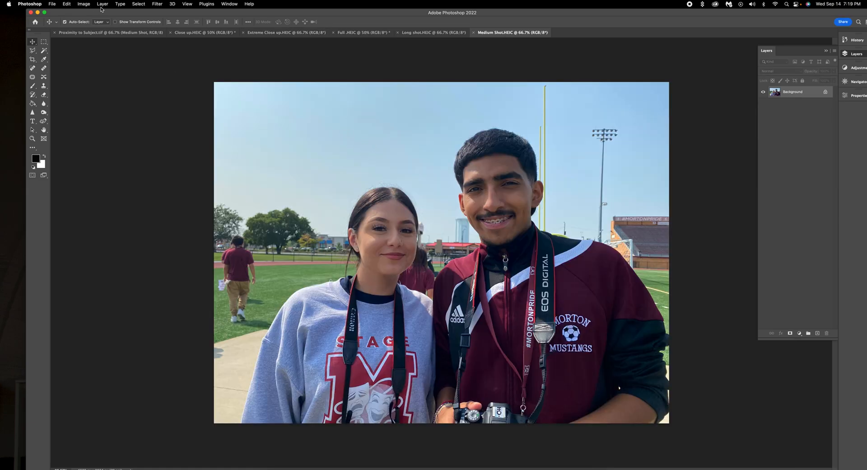
Resize the Medium Shot photo to 7 inches wide at 300 ppi.
left_click(84, 4)
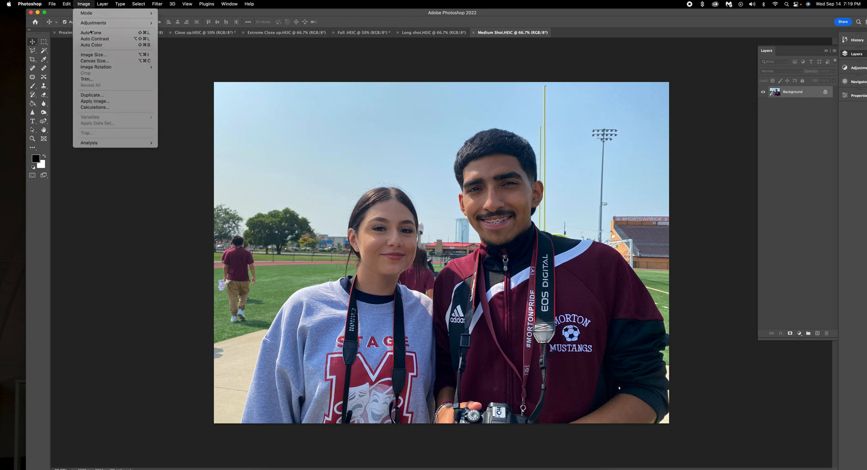
left_click(102, 55)
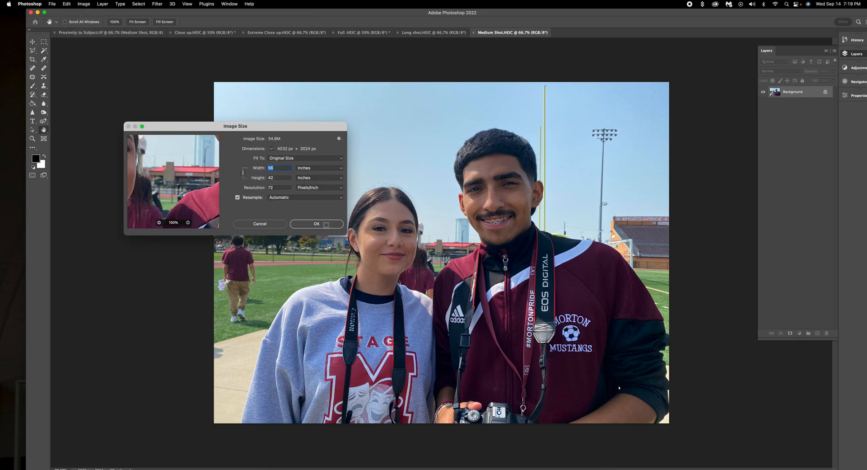
left_click_drag(276, 189, 234, 188)
type("300")
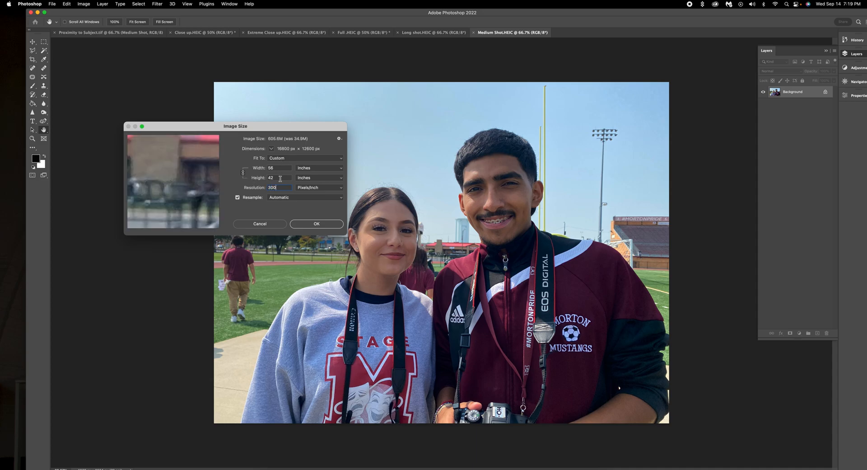
left_click_drag(279, 168, 248, 169)
type("7")
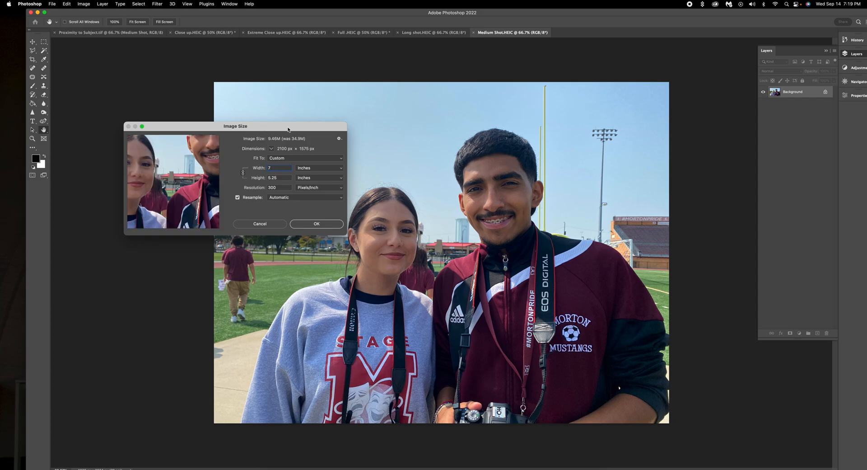
left_click_drag(302, 127, 297, 128)
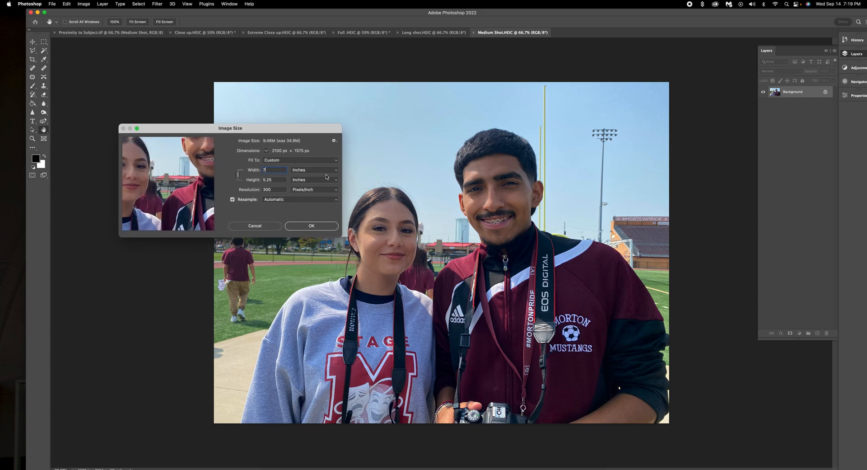
left_click(312, 226)
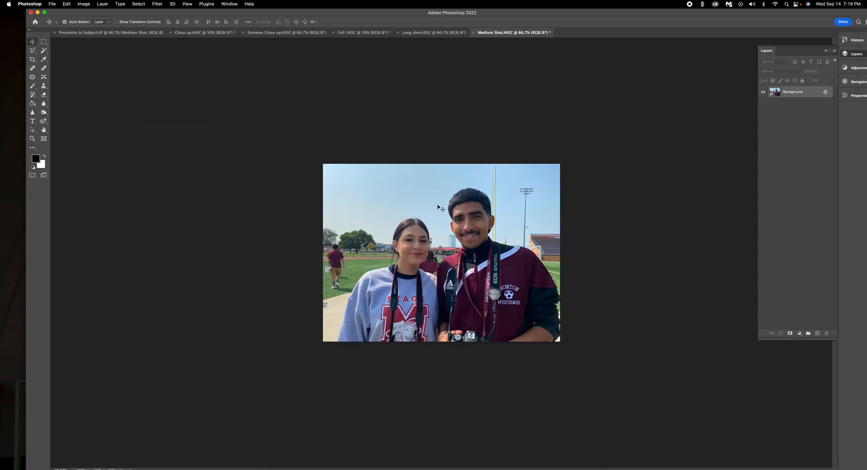
Place the group photo in the template, scaled to about 62% above the Medium Shot label.
left_click_drag(439, 208, 509, 186)
key("ctrl+t")
left_click_drag(626, 97, 554, 151)
left_click_drag(528, 197, 605, 131)
left_click_drag(626, 93, 604, 109)
left_click_drag(578, 142, 602, 148)
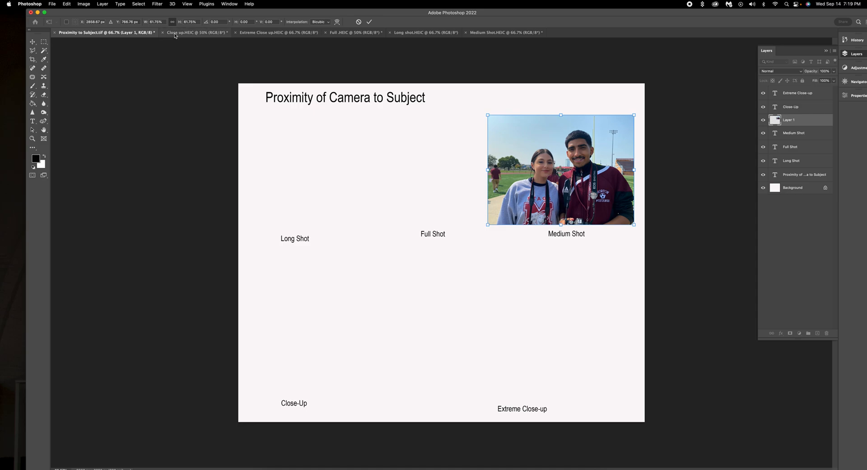
left_click(176, 33)
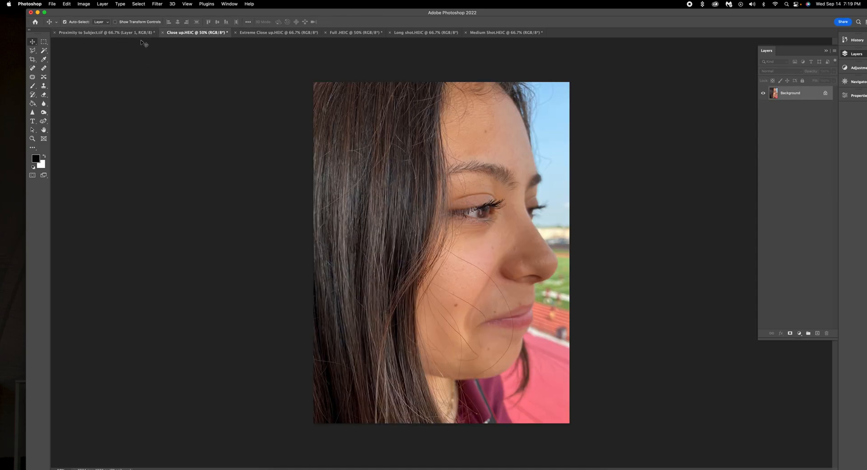
Resize the Close up photo to 7 inches high at 300 ppi.
left_click(84, 4)
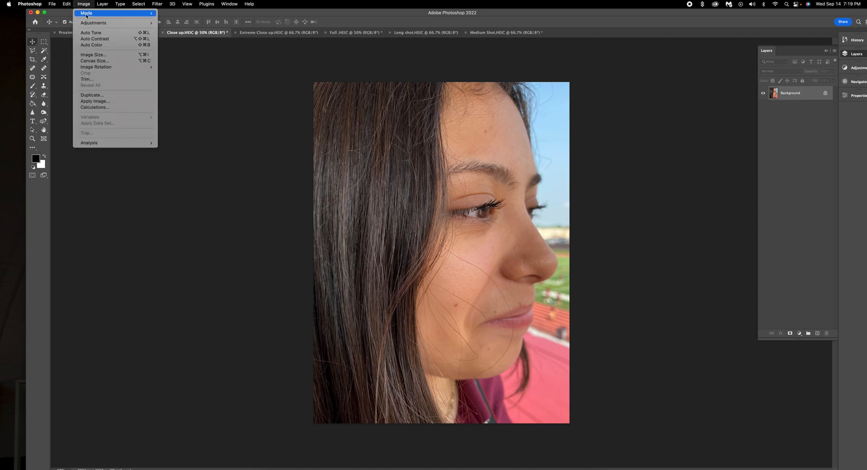
left_click(96, 55)
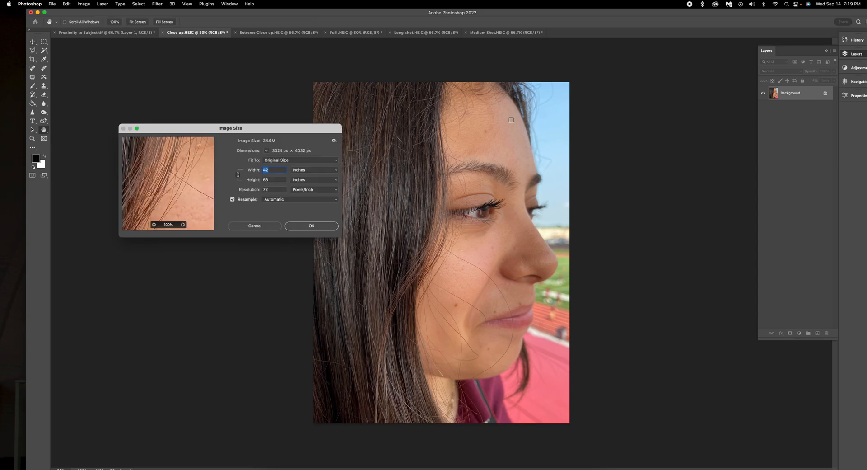
double_click(274, 189)
type("300")
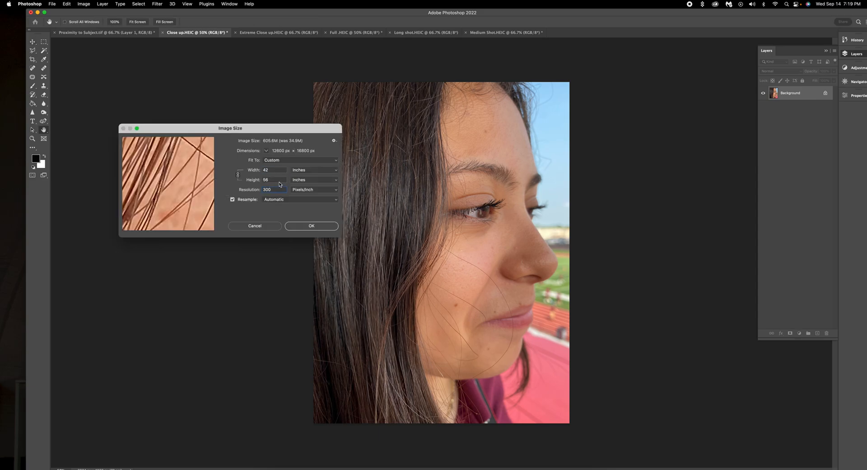
left_click(242, 179)
type("7")
left_click(312, 225)
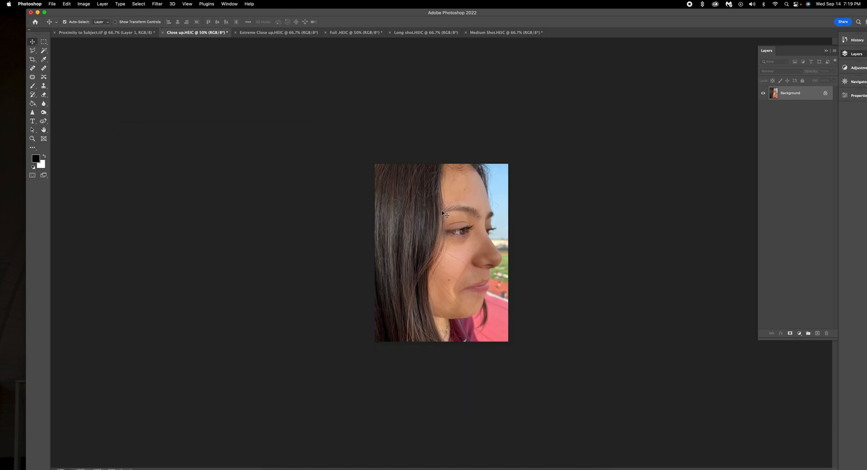
Place the face photo in the template, scaled down above the Close-Up label.
left_click(114, 33)
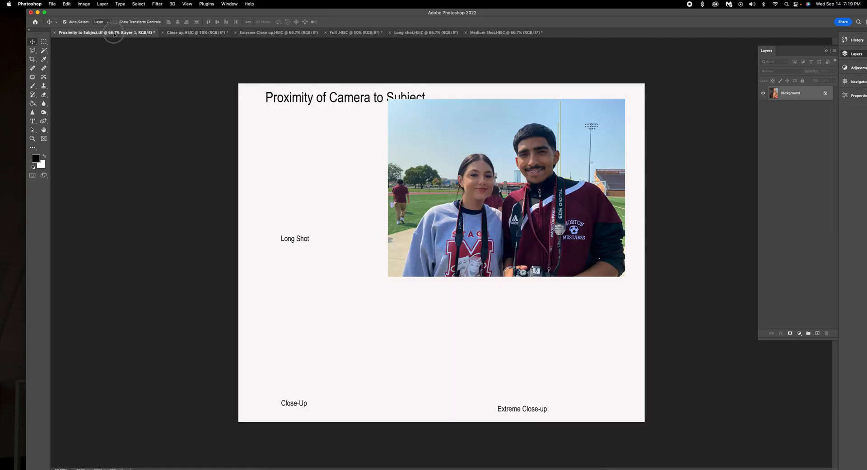
left_click_drag(292, 248, 362, 258)
key("super+t")
left_click_drag(433, 148, 370, 250)
left_click_drag(342, 306, 339, 308)
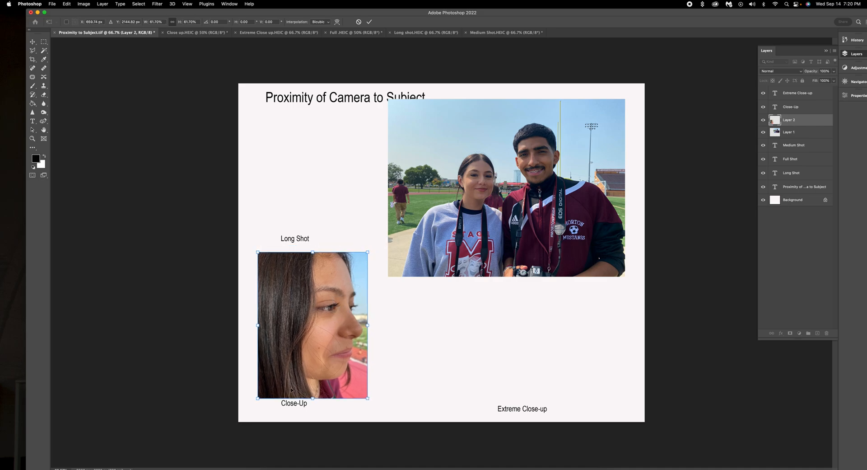
left_click_drag(287, 400, 288, 402)
left_click(369, 21)
left_click_drag(294, 406, 272, 415)
left_click_drag(321, 343, 321, 348)
Shrink the group photo to about 75% and move the Medium Shot label beneath it.
left_click_drag(540, 170, 548, 177)
key("super+t")
left_click_drag(400, 287, 612, 251)
left_click(369, 23)
left_click_drag(578, 216, 570, 206)
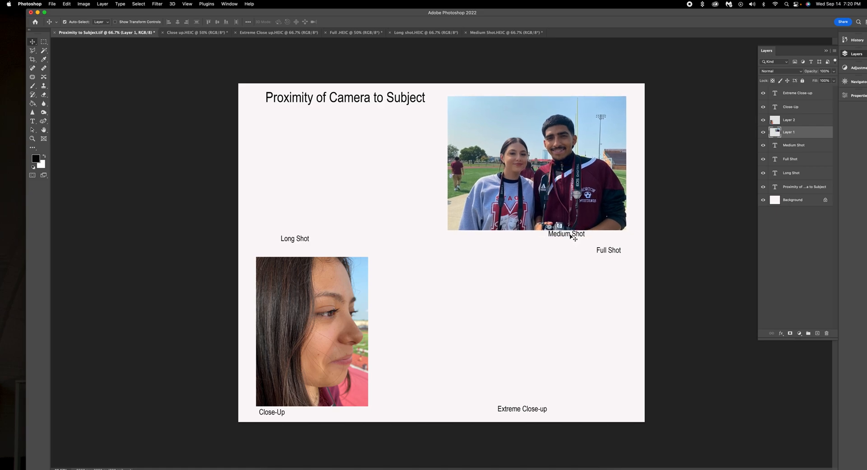
left_click_drag(565, 236, 440, 332)
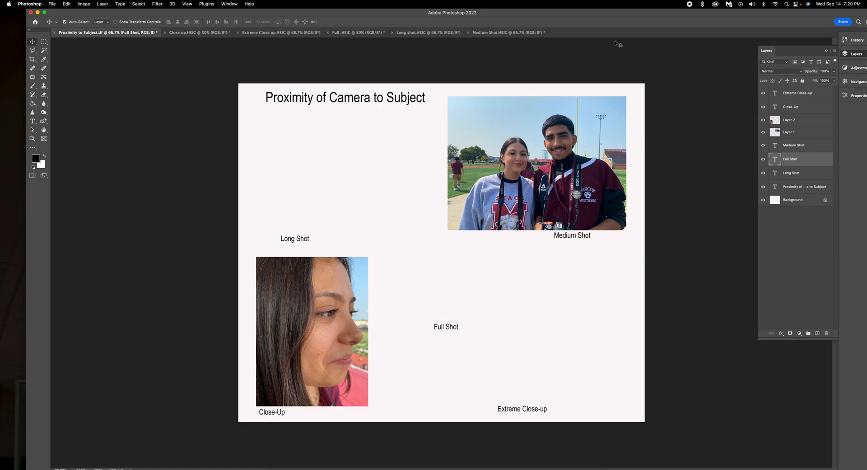
left_click(497, 32)
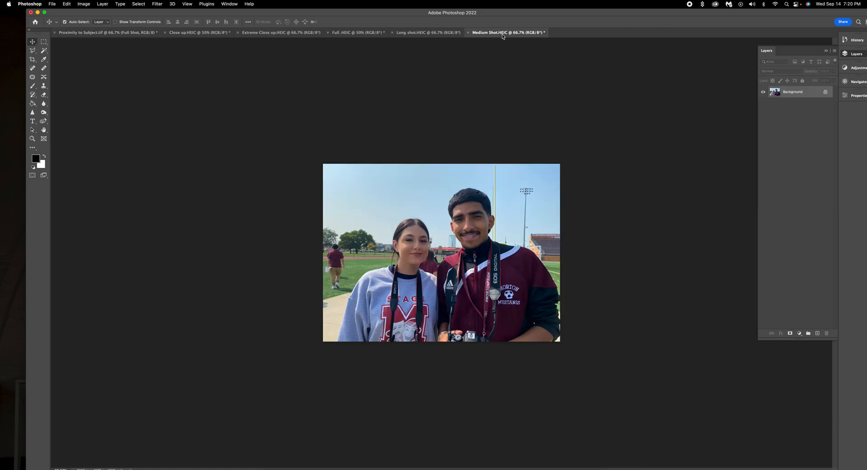
Close Medium Shot without saving and resize the Long shot photo to 7 × 5.25 inches at 300 ppi.
left_click(468, 33)
left_click(430, 175)
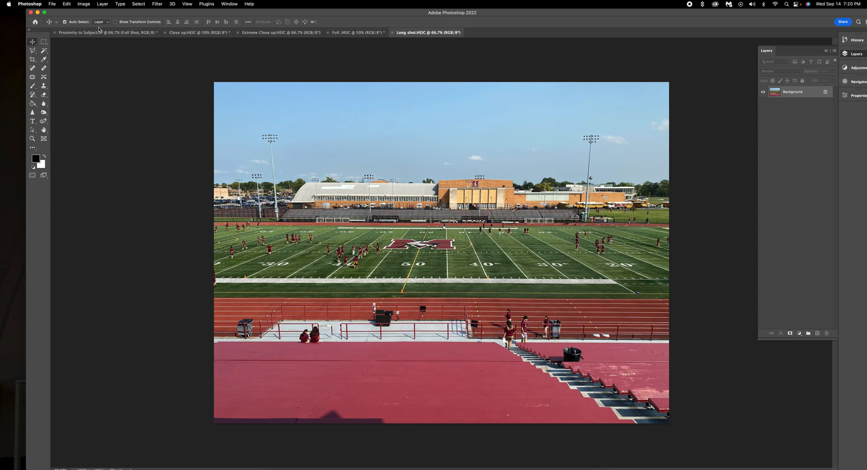
left_click(84, 4)
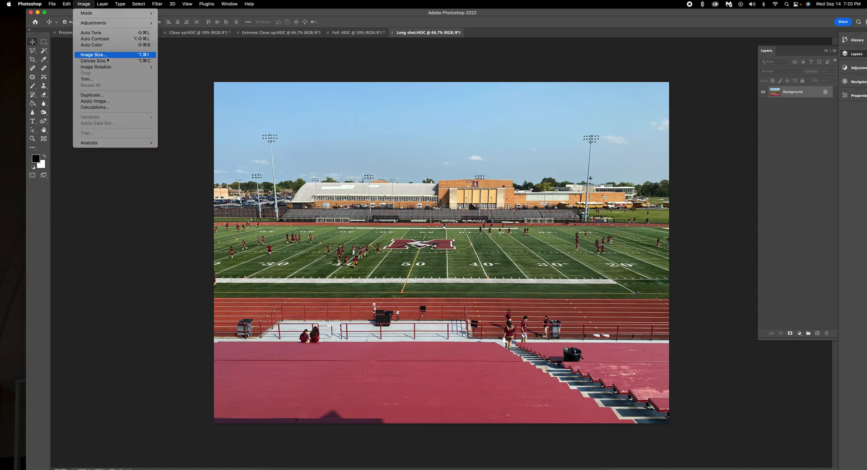
left_click(107, 56)
double_click(273, 189)
type("300")
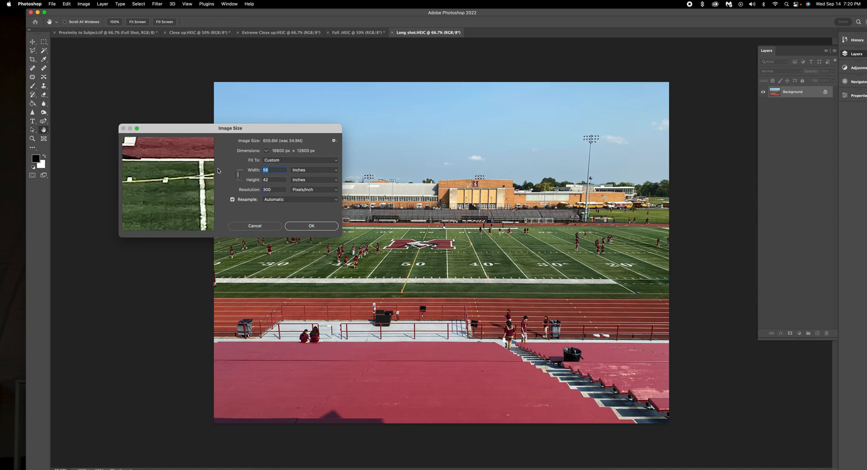
type("7")
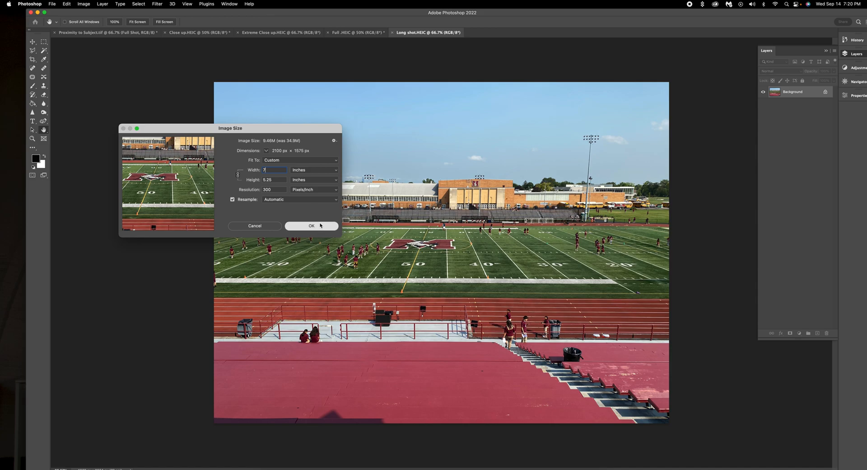
left_click(322, 226)
Place the stadium photo in the layout's upper left, scaled to about 64%.
left_click_drag(100, 34, 334, 218)
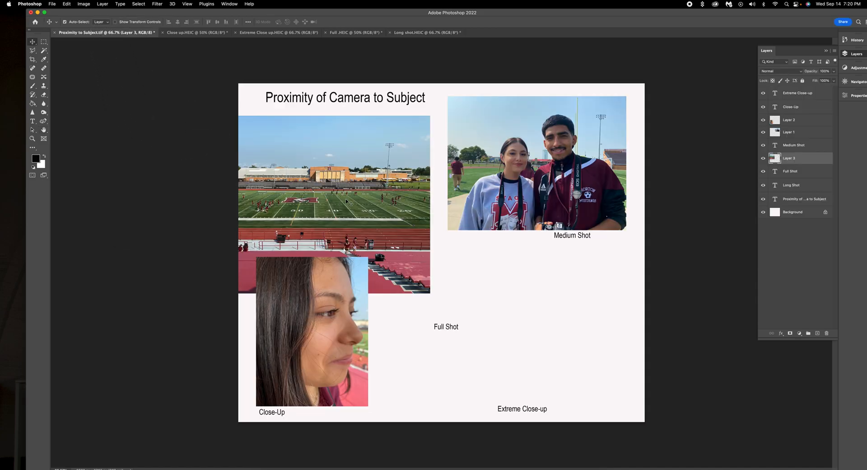
key("super+t")
left_click_drag(432, 115, 337, 167)
left_click_drag(314, 211, 395, 155)
left_click_drag(426, 122, 456, 109)
left_click_drag(412, 180, 392, 181)
left_click(356, 32)
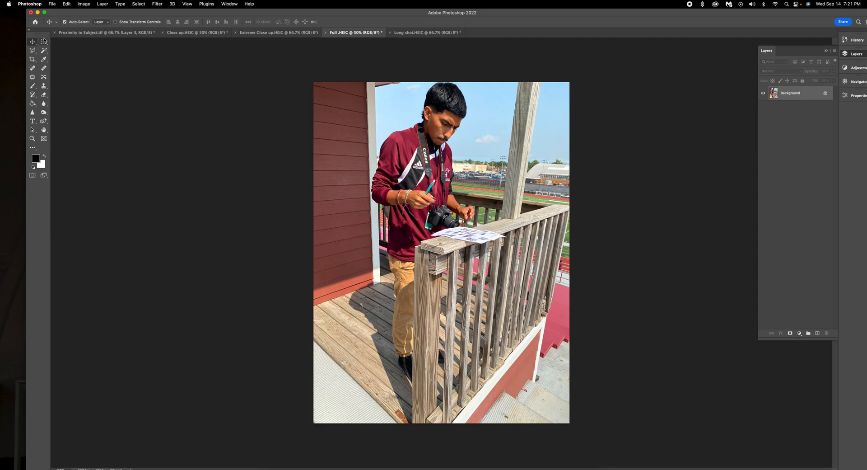
left_click(74, 32)
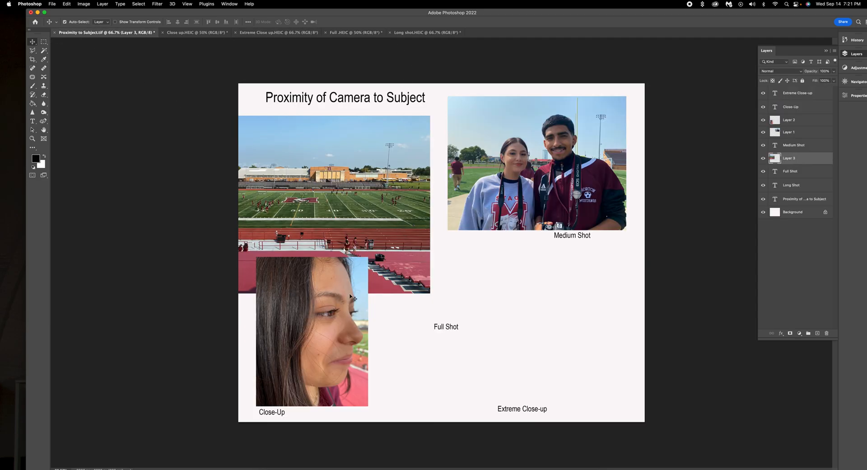
Scale the stadium photo down to about 76%.
left_click_drag(397, 216, 413, 210)
key("ctrl+t")
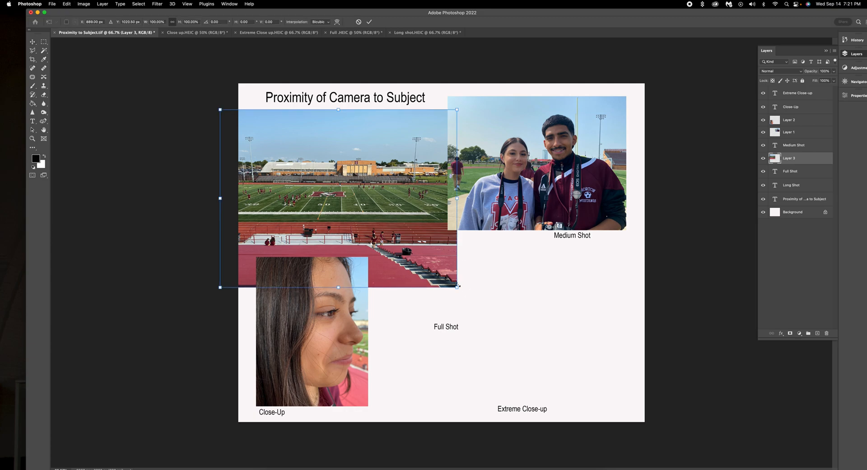
left_click_drag(457, 287, 413, 254)
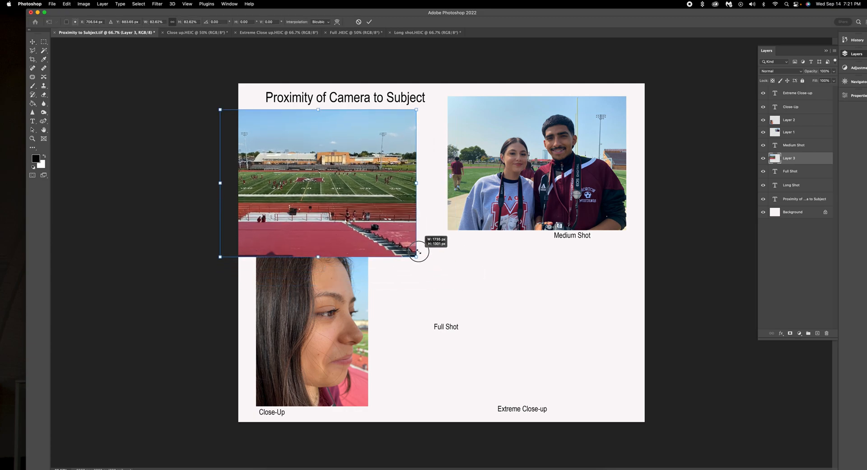
left_click_drag(395, 210, 476, 187)
left_click_drag(495, 84, 483, 99)
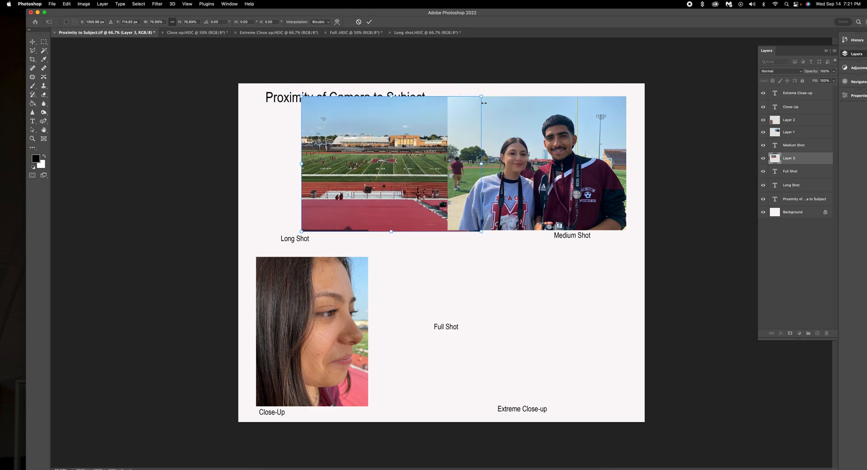
left_click_drag(480, 230, 478, 229)
mouse_move(350, 15)
left_mouse_down()
mouse_move(371, 39)
mouse_move(364, 14)
left_mouse_up()
left_click(391, 46)
Move the stadium photo toward the left edge with the Long Shot label beneath it.
left_click_drag(357, 155, 318, 164)
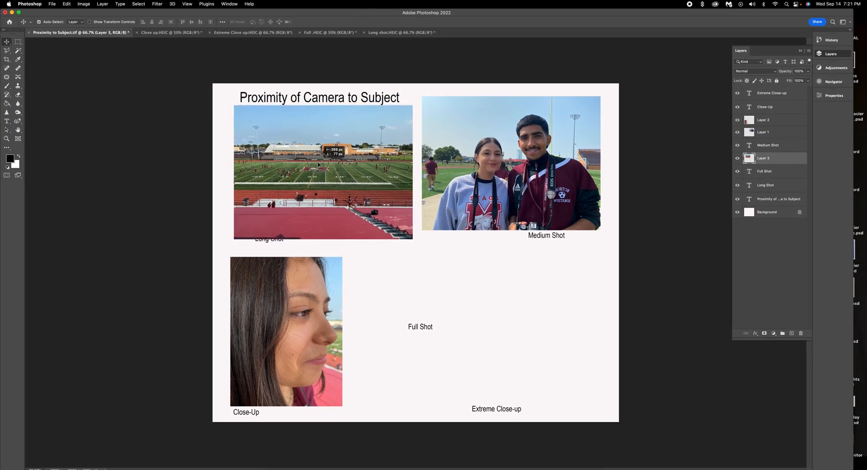
left_click_drag(275, 240, 262, 247)
left_click_drag(284, 235, 253, 248)
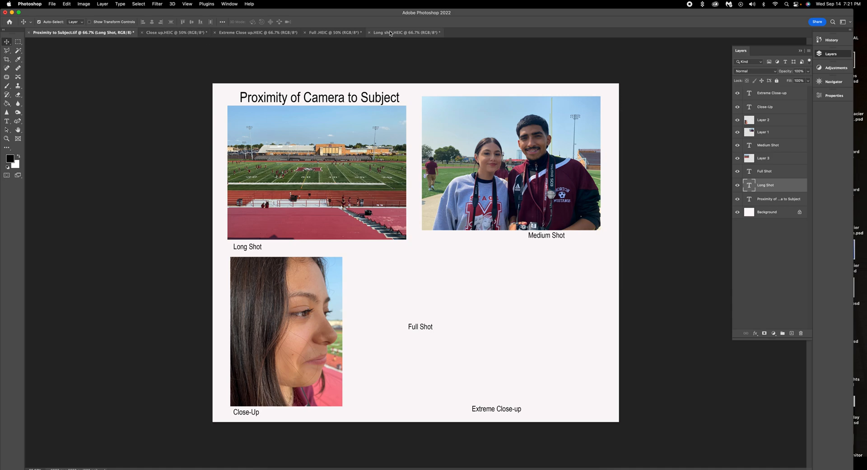
left_click(407, 33)
Close Long shot without saving and resize the Full photo to 5.25 × 7 inches at 300 ppi.
left_click(369, 32)
left_click(449, 176)
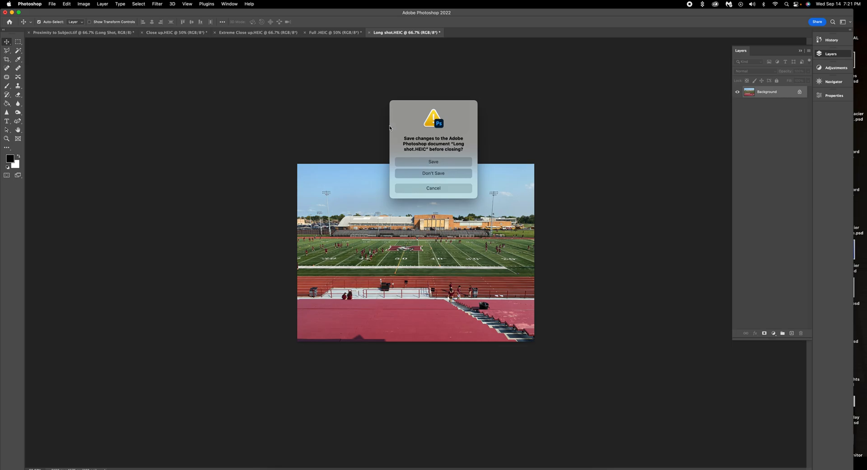
left_click(337, 33)
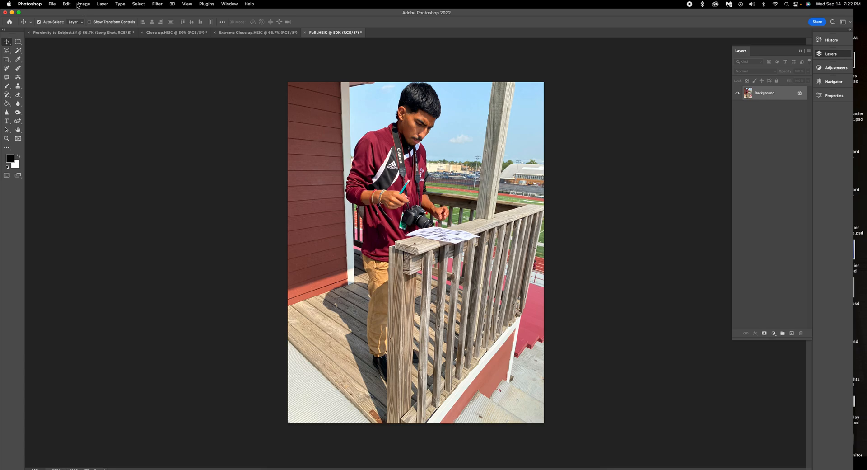
left_click(84, 4)
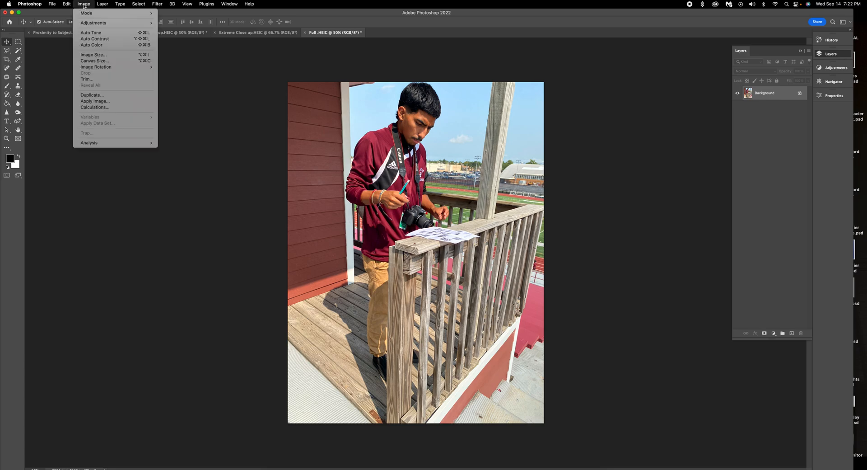
left_click(108, 54)
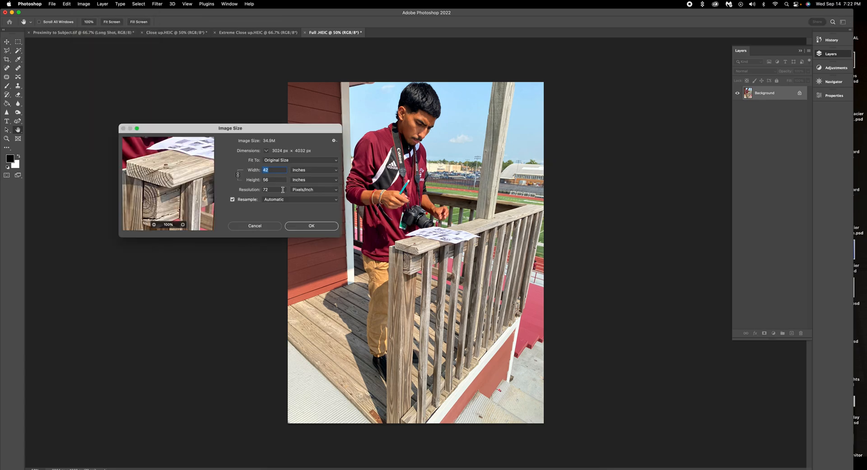
type("300")
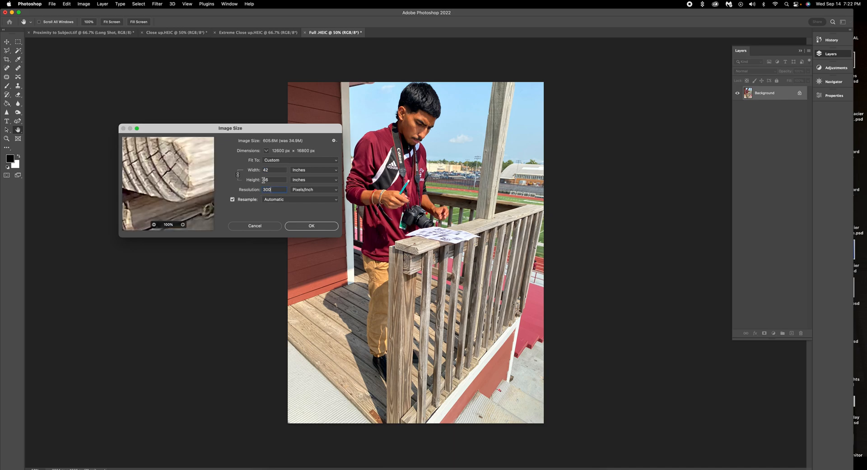
type("7")
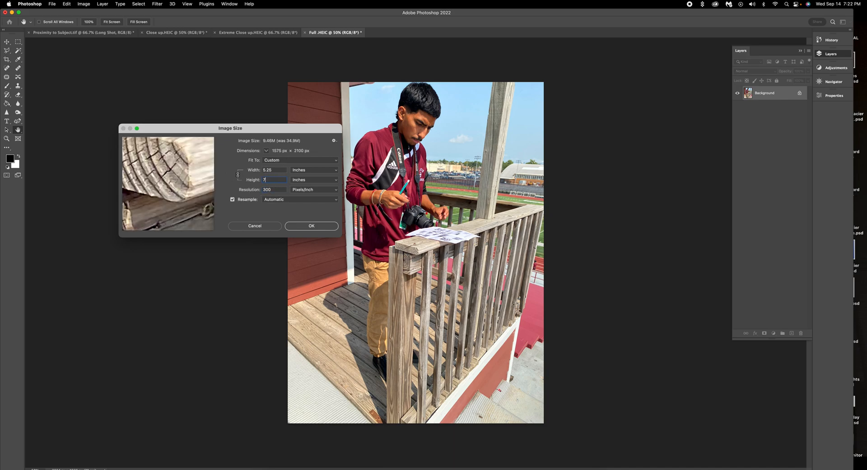
left_click(300, 224)
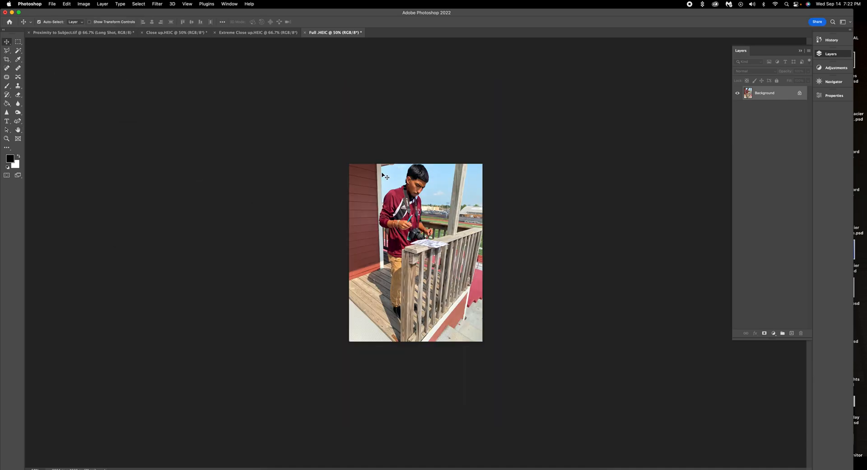
Place the railing photo in the layout at about 61%, beside the Close-Up image.
left_click(116, 34)
left_click_drag(115, 34, 431, 315)
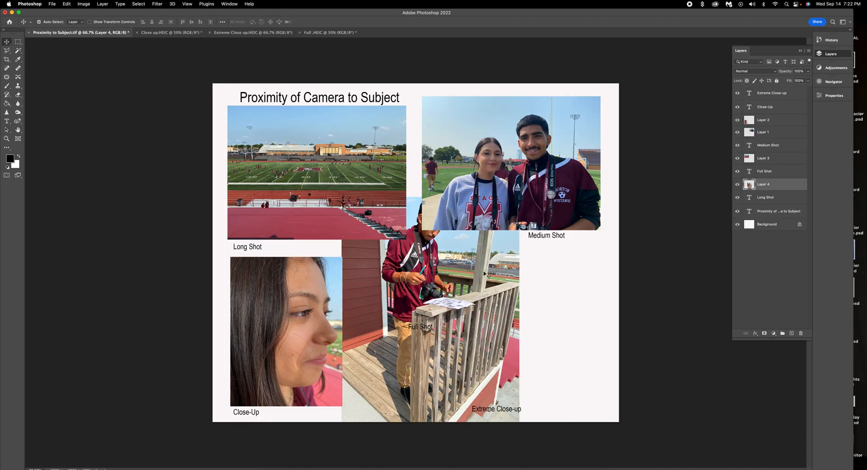
left_click_drag(472, 281, 464, 274)
key("super+t")
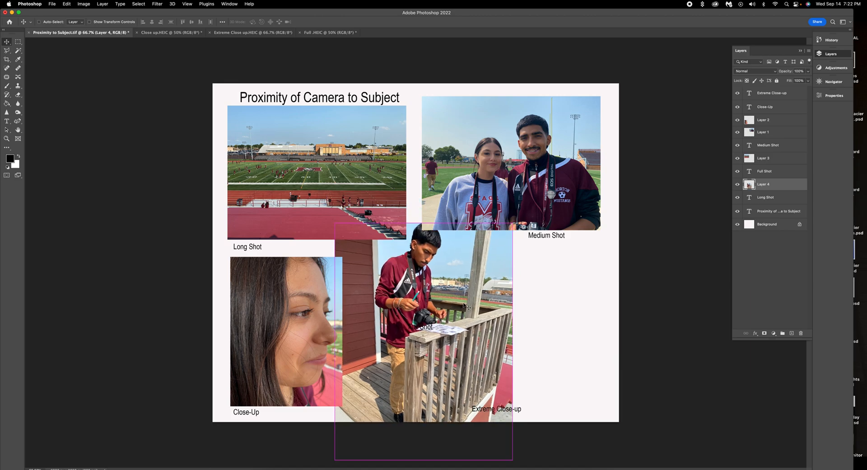
left_click_drag(513, 222, 435, 289)
left_click_drag(396, 359, 421, 299)
left_click_drag(478, 245, 465, 259)
left_click_drag(430, 280, 415, 256)
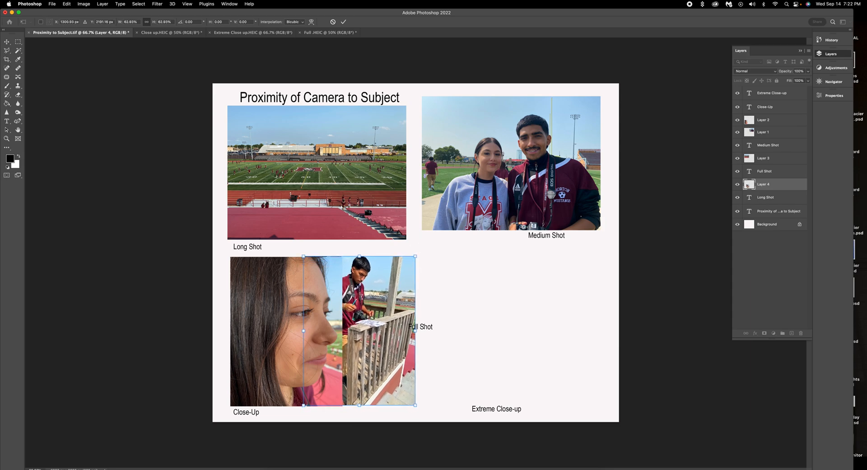
left_click(344, 22)
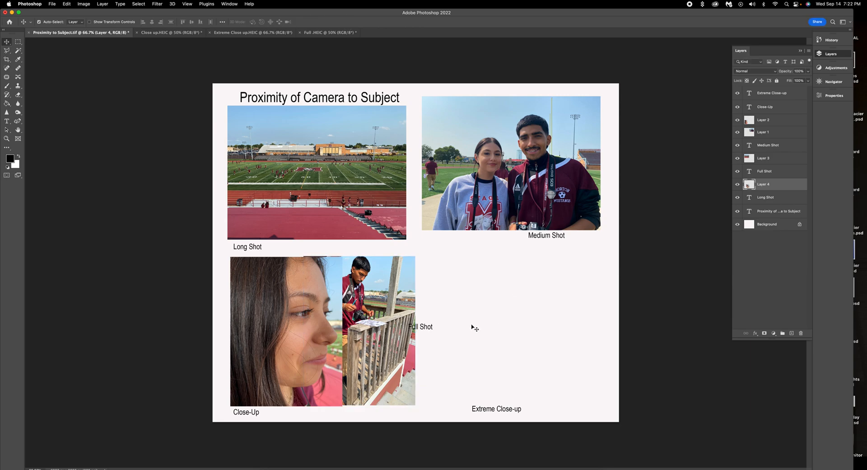
Move the Full Shot label below the railing photo and the Extreme Close-up label lower right.
left_click_drag(424, 327, 394, 416)
left_click_drag(414, 360, 457, 360)
left_click_drag(509, 411, 564, 414)
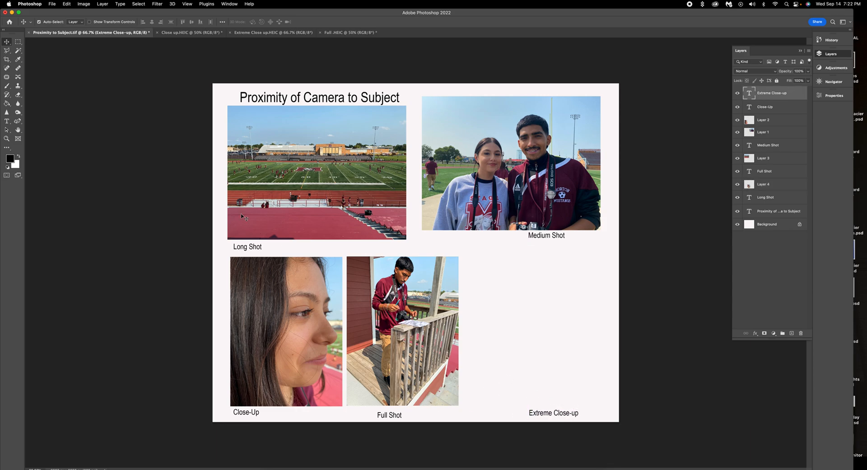
left_click(323, 33)
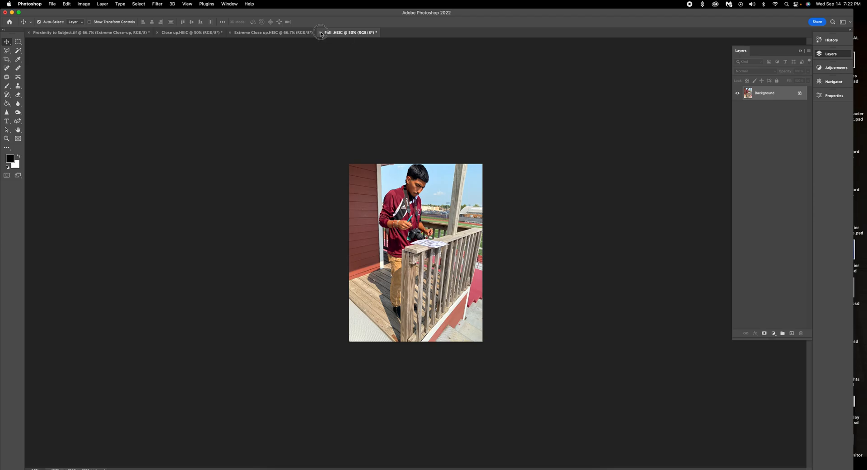
Close the Full and Close up files without saving their changes.
left_click(322, 34)
left_click(416, 172)
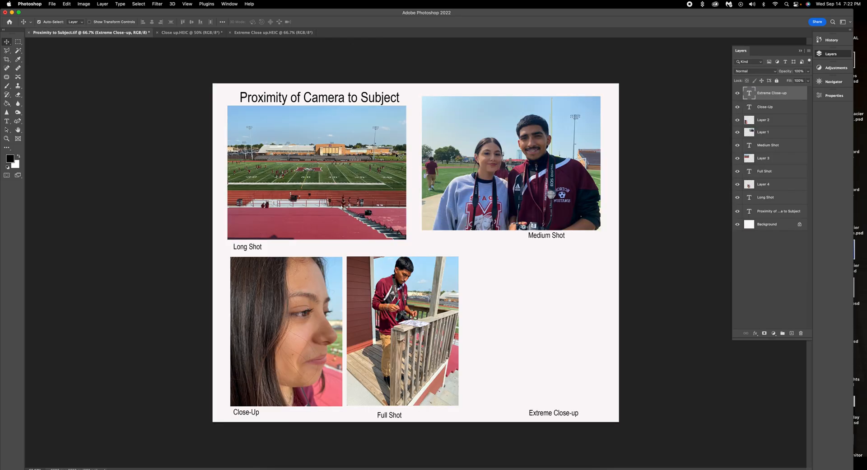
left_click(196, 33)
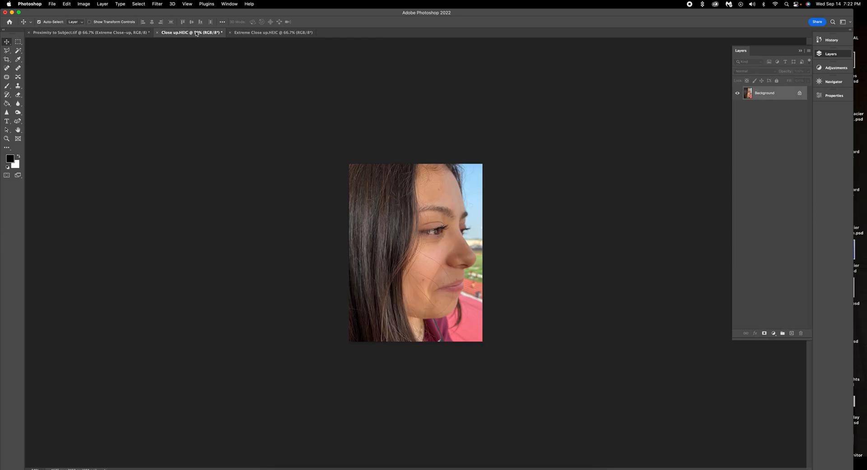
left_click(157, 33)
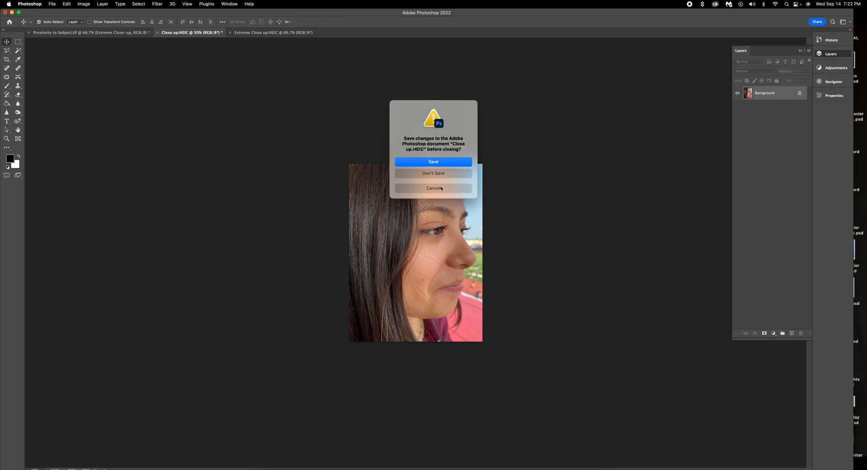
left_click(438, 174)
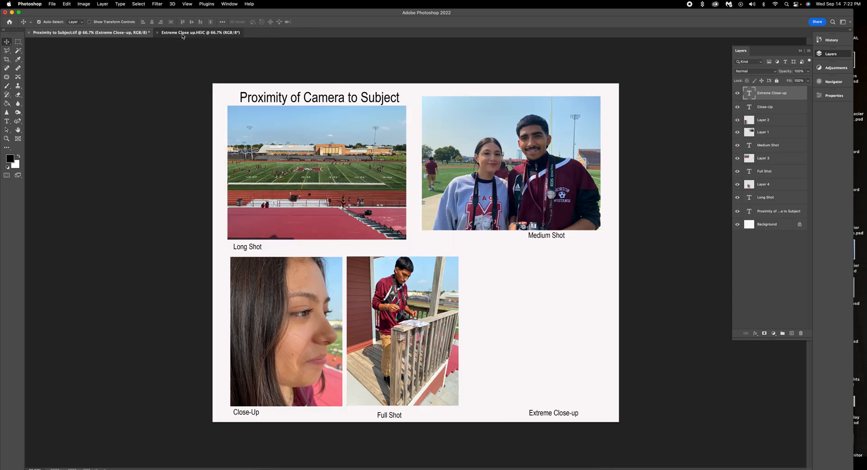
left_click(183, 34)
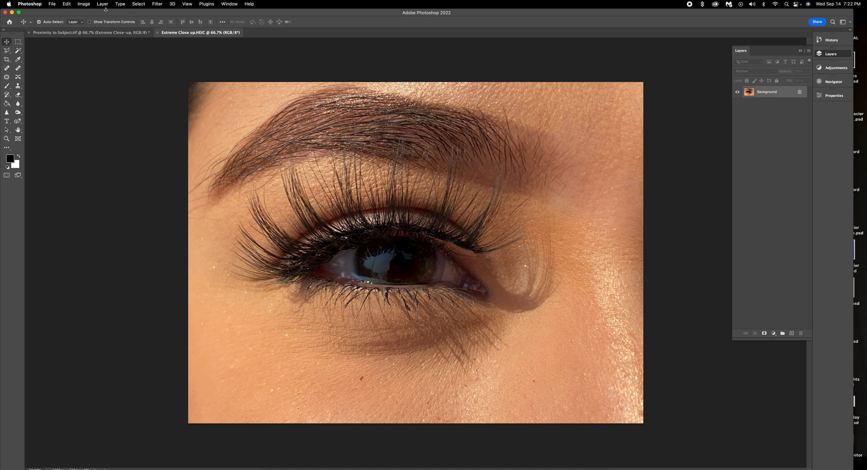
Resize the Extreme Close up eye photo to 7 inches wide at 300 ppi.
left_click(85, 4)
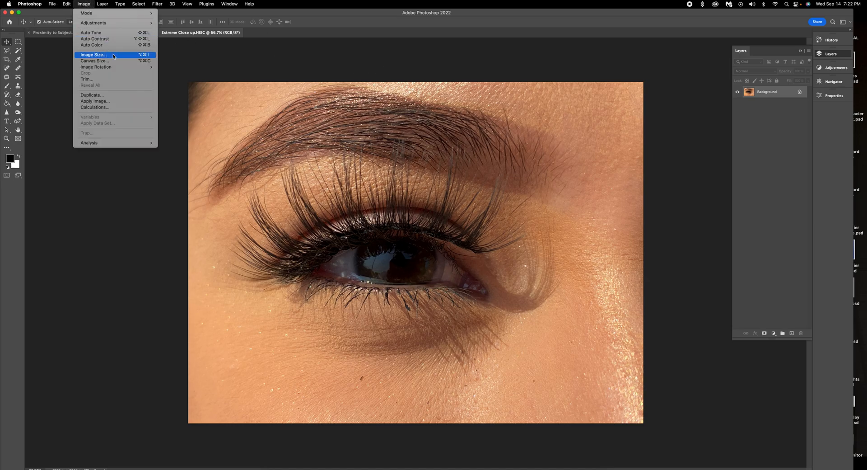
left_click(91, 55)
double_click(271, 190)
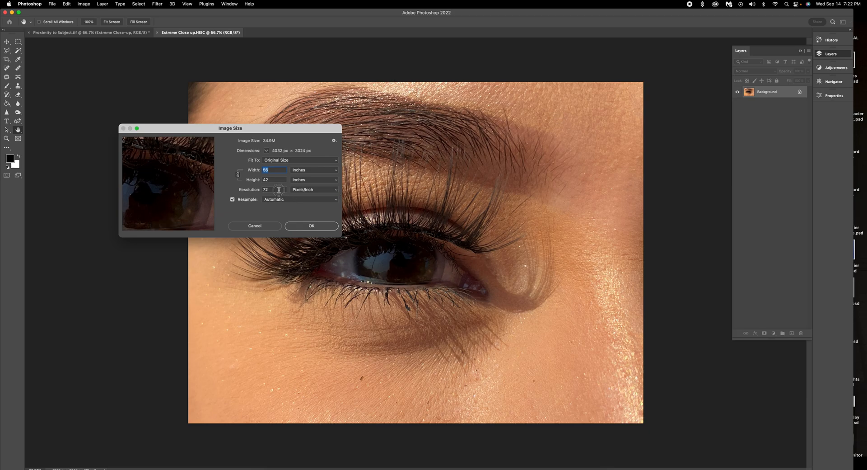
type("300")
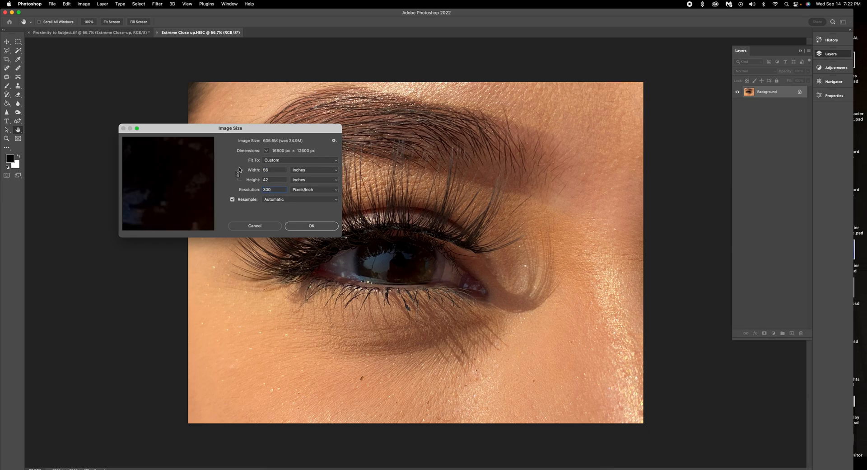
left_click(230, 174)
type("7")
left_click(299, 225)
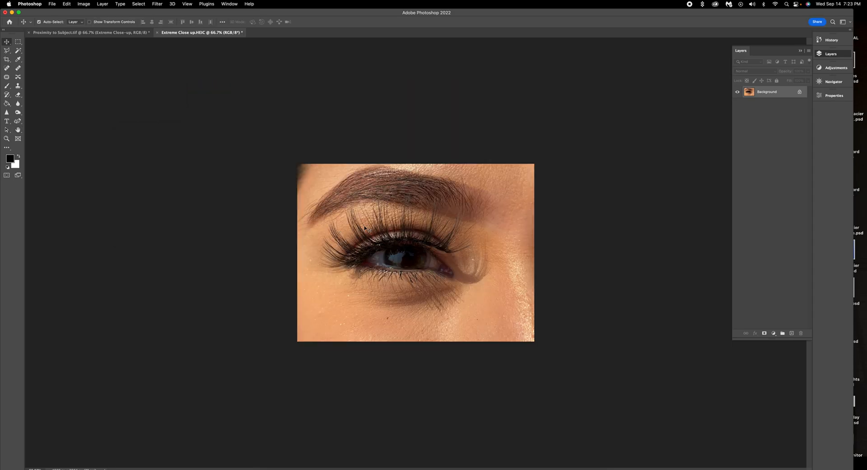
Drop the eye photo into the layout as Layer 5, scaled to about 63% above Extreme Close-up.
left_click_drag(76, 30, 495, 308)
key("super+t")
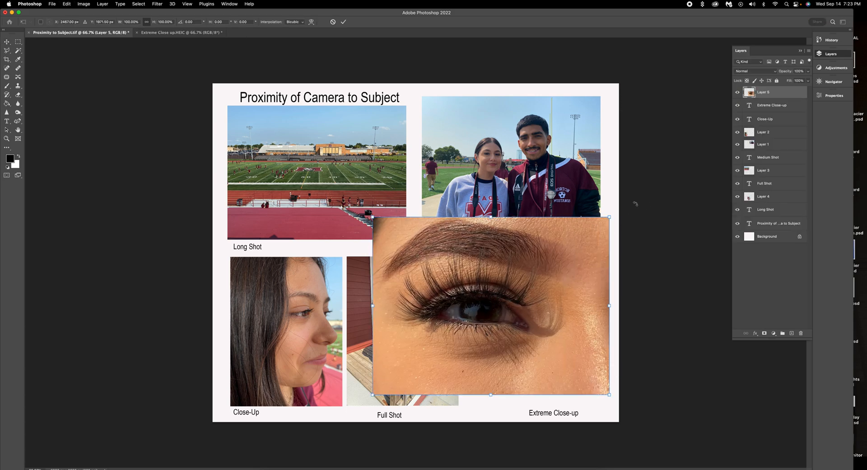
left_click_drag(609, 217, 541, 266)
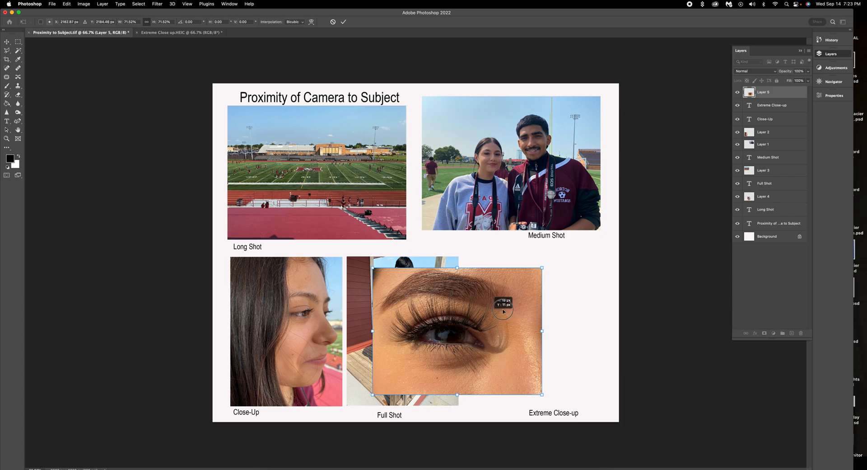
left_click_drag(484, 319, 560, 300)
left_click_drag(615, 250, 597, 266)
left_click_drag(553, 299, 569, 292)
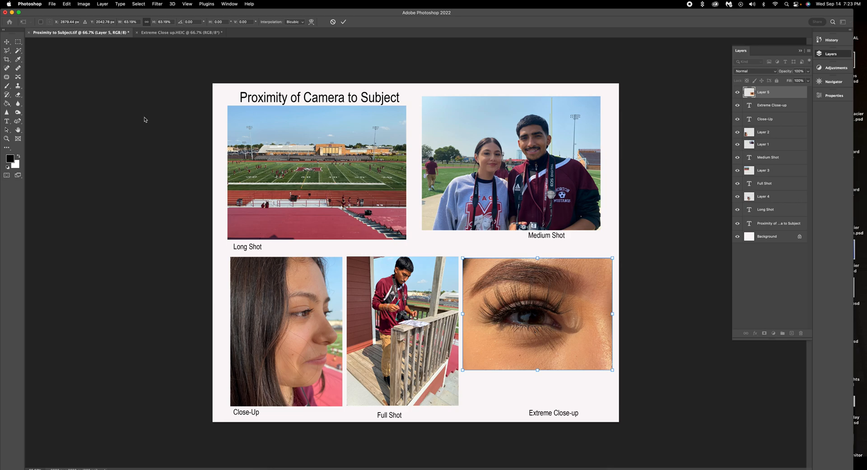
left_click(7, 43)
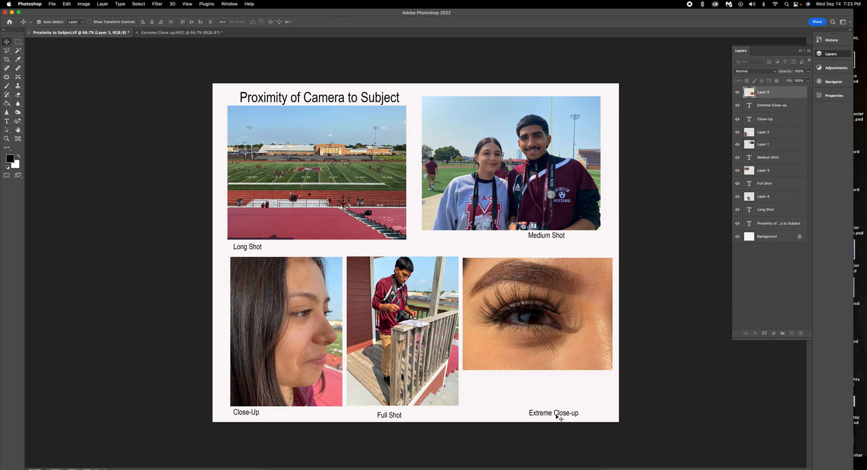
Nudge the Close-Up, Full Shot and eye photos and their labels into alignment.
left_click_drag(560, 417, 582, 380)
left_click_drag(265, 322, 253, 318)
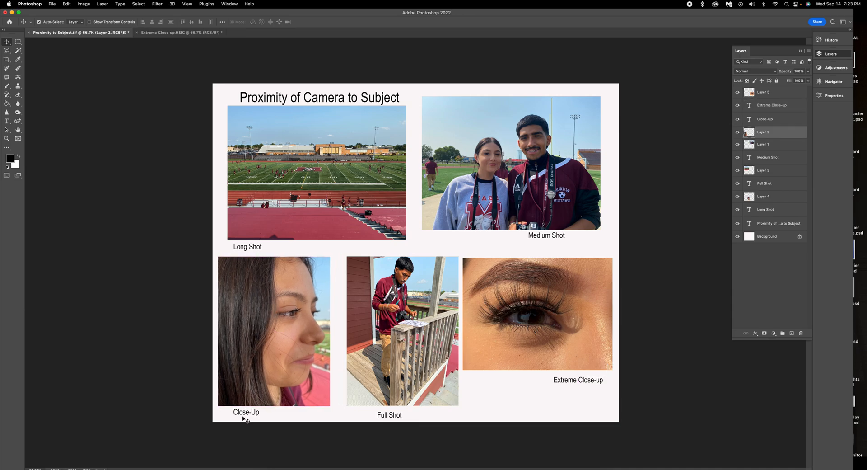
left_click_drag(247, 416, 243, 415)
left_click_drag(401, 419, 372, 411)
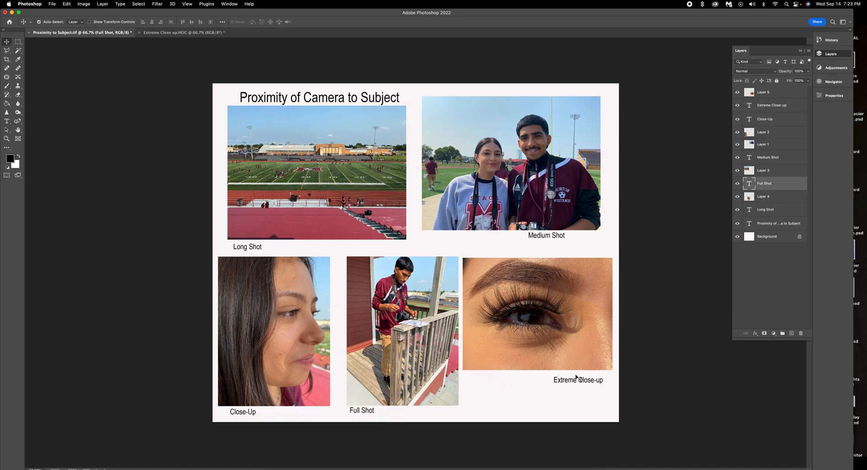
left_click_drag(588, 323, 590, 324)
left_click_drag(452, 357, 442, 356)
left_click_drag(504, 346, 500, 346)
Enlarge the eye photo to about 105% and nudge the Extreme Close-up label under it.
key("super+t")
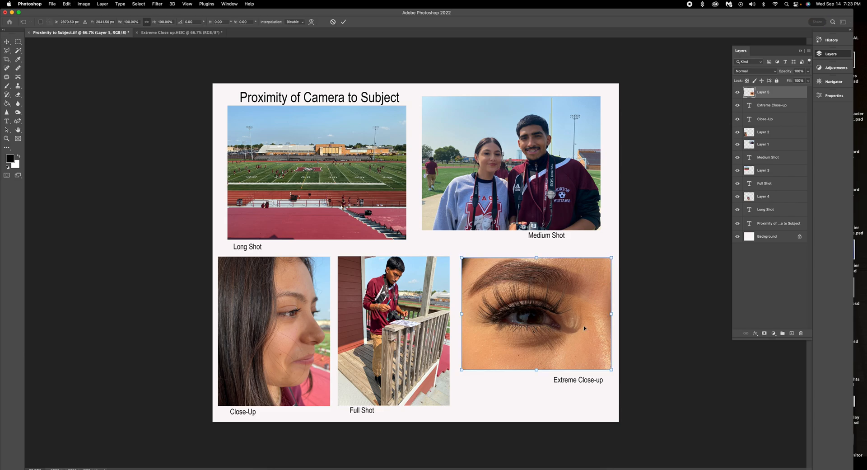
left_click_drag(462, 370, 458, 379)
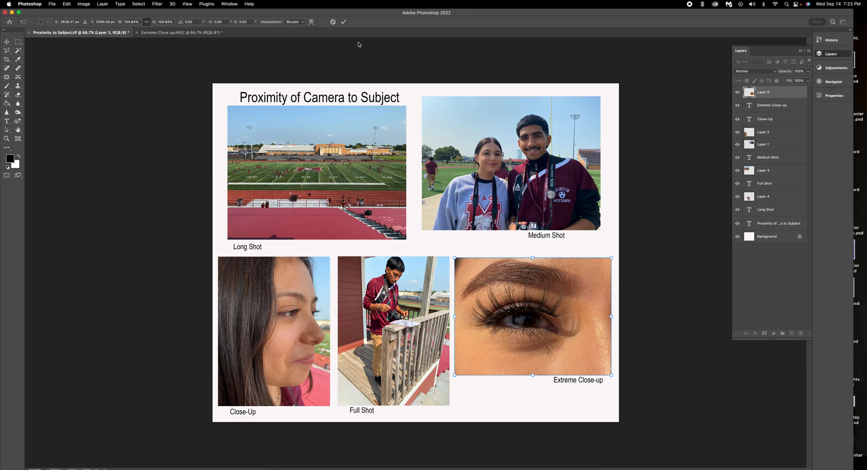
left_click(345, 22)
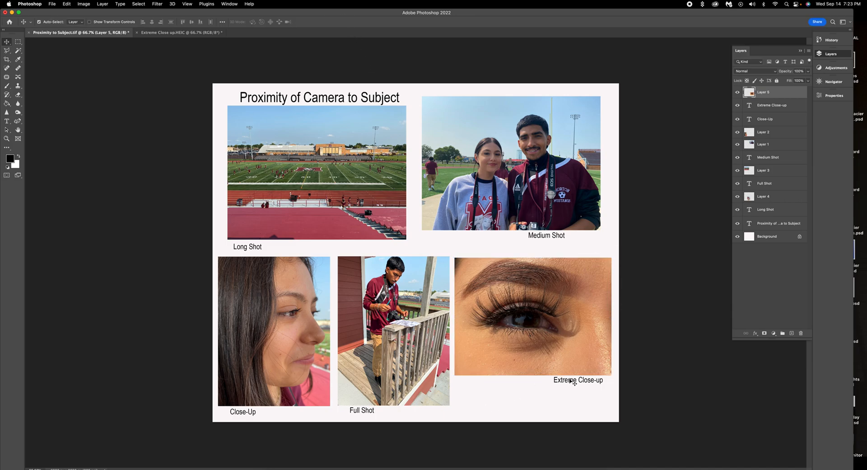
left_click_drag(597, 382, 599, 383)
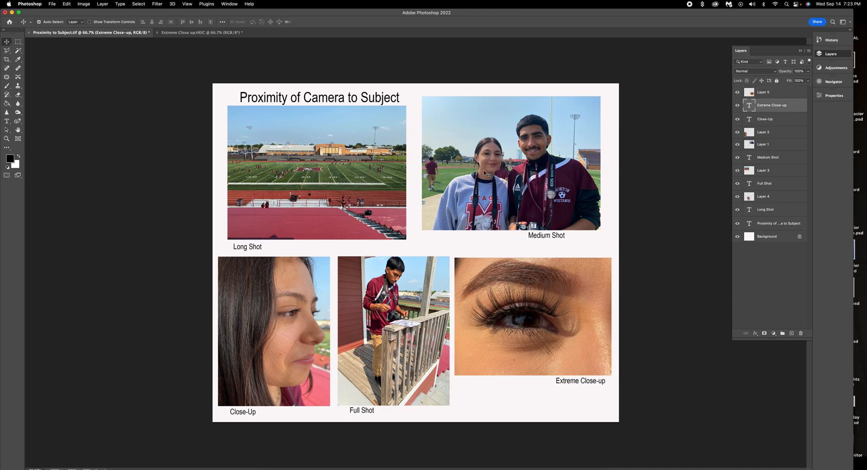
Set up a JPEG copy of the layout saved on this computer.
left_click(52, 5)
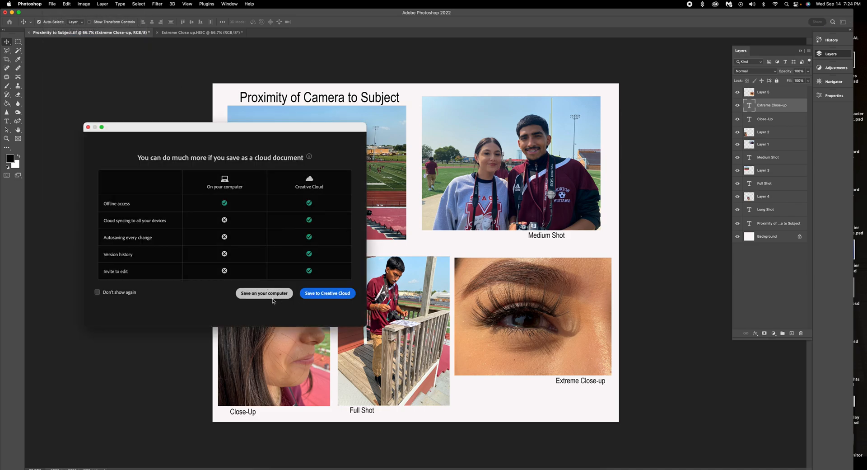
left_click(290, 293)
left_click(517, 219)
left_click(454, 192)
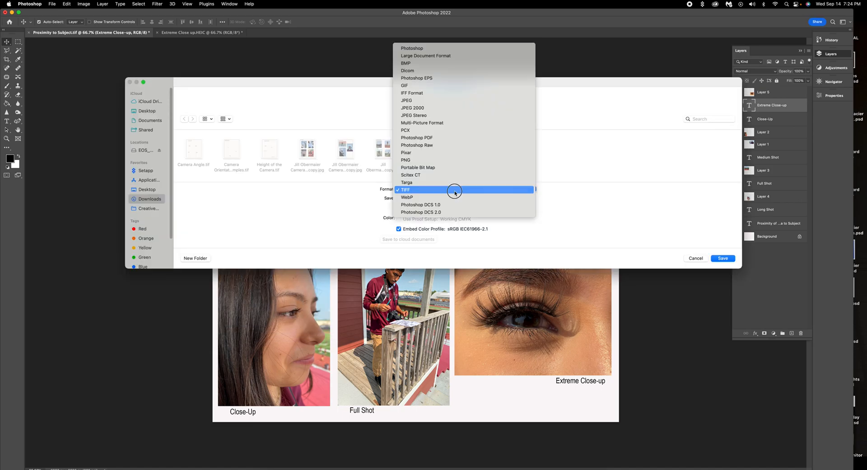
left_click(448, 100)
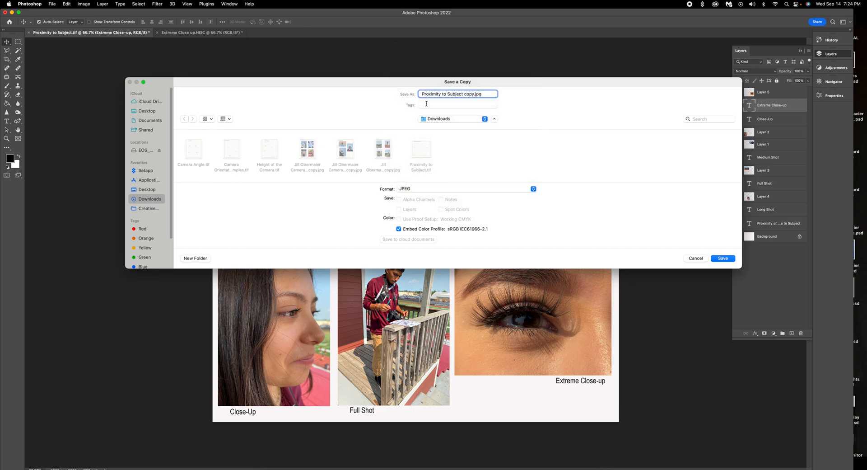
Add the student's name to the file name and save the JPEG copy at maximum quality.
type("ill")
key("BackSpace")
key("BackSpace")
key("BackSpace")
key("BackSpace")
left_click(723, 258)
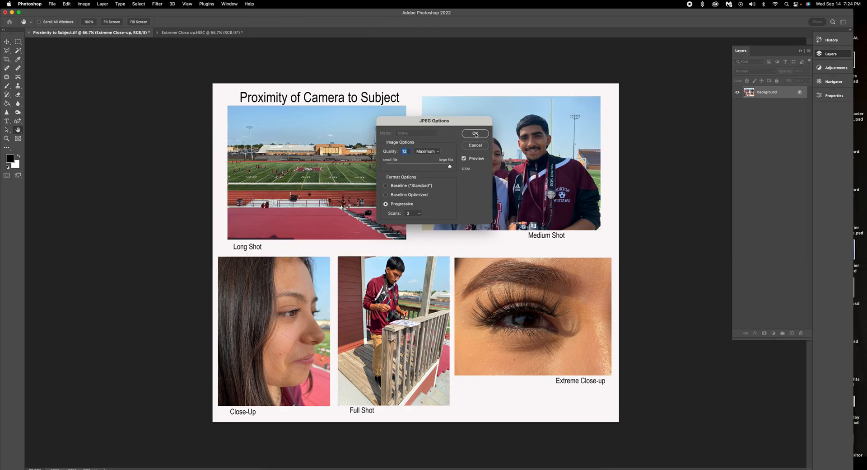
key("Return")
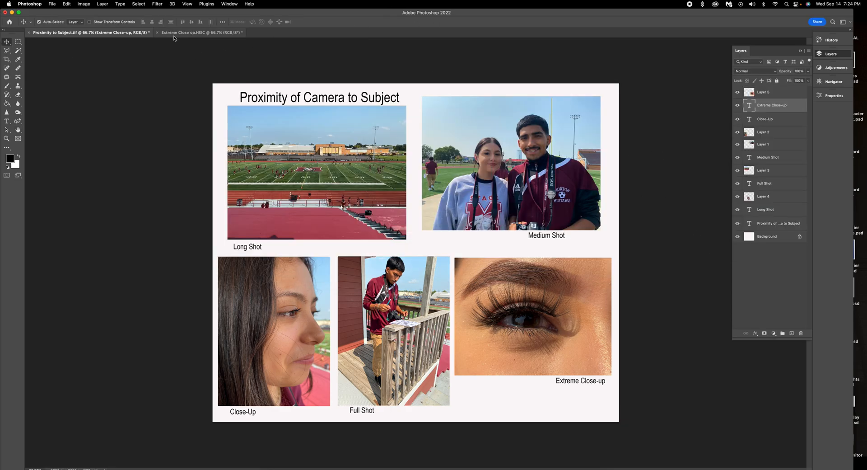
Close the Proximity to Subject template and the eye photo without saving, then bring Microsoft Teams forward.
left_click(28, 33)
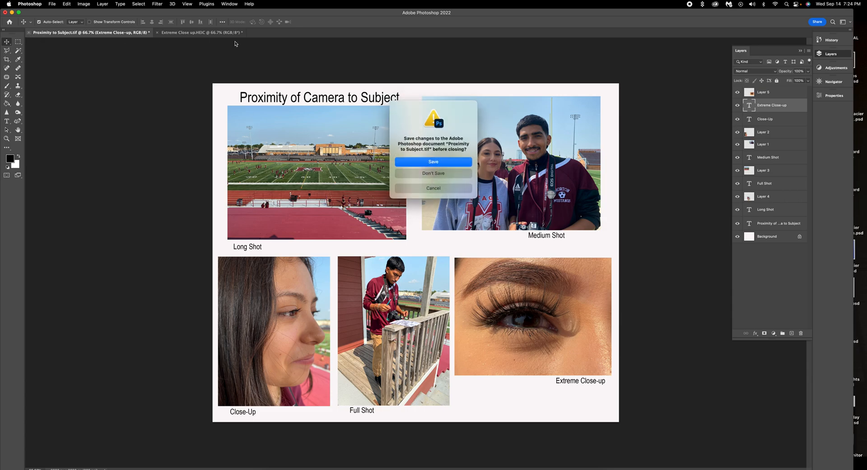
left_click(440, 175)
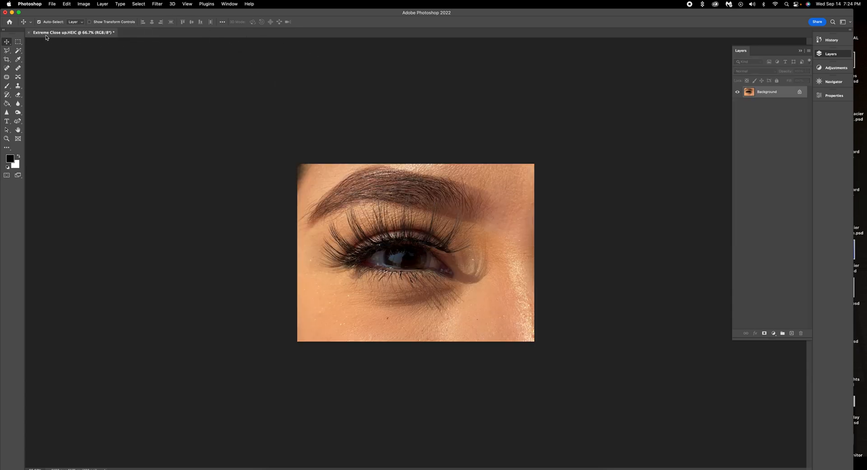
left_click(29, 32)
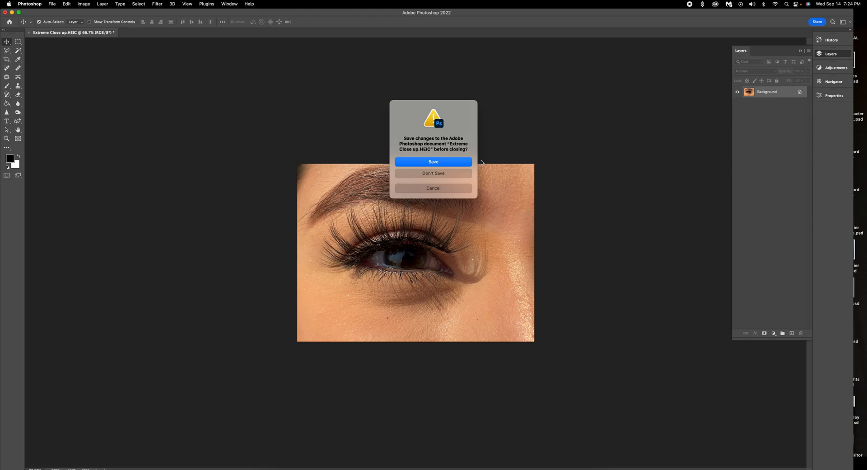
left_click(456, 174)
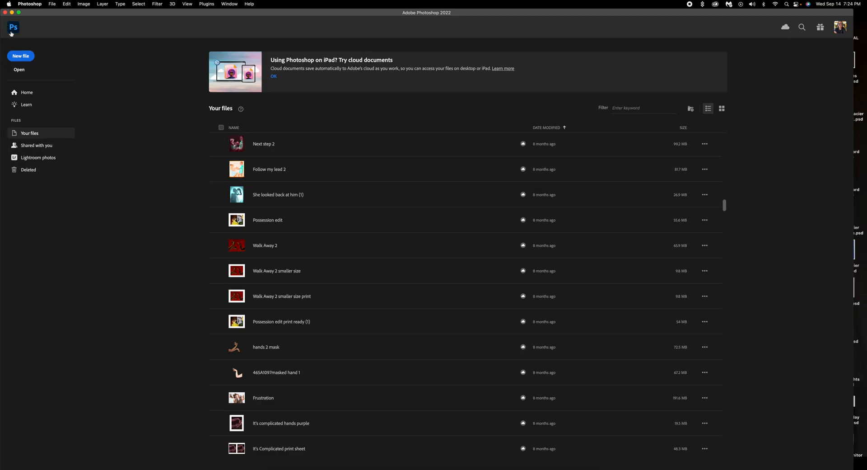
left_click(6, 12)
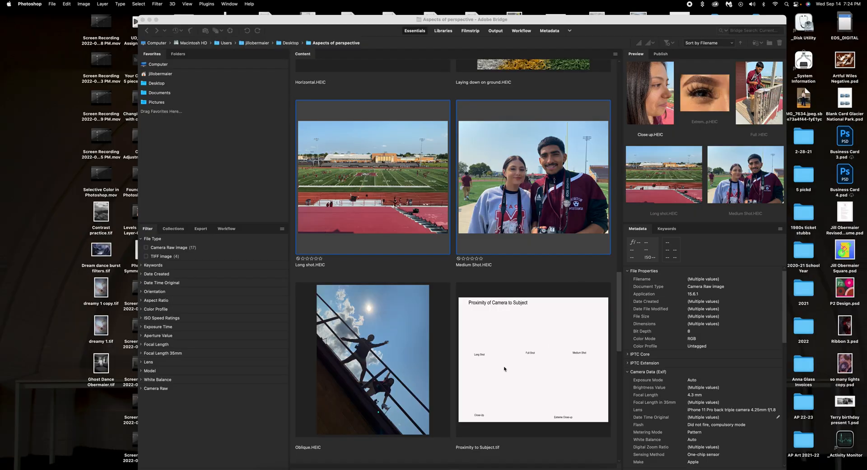
left_click(351, 468)
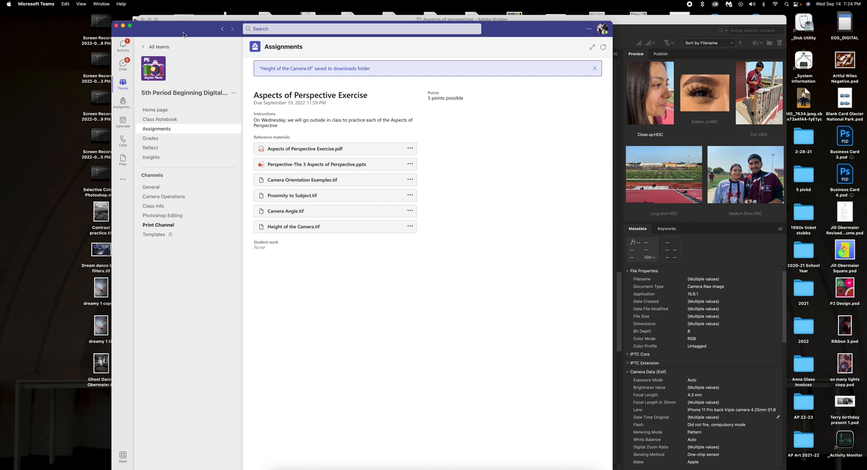
Move the Teams window aside, quit Adobe Bridge, then close the Teams assignment window.
left_click_drag(184, 32, 142, 20)
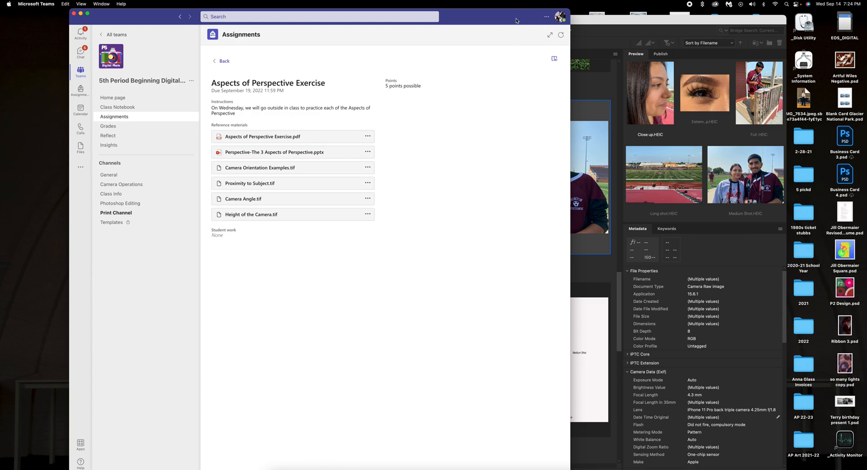
left_click_drag(516, 21, 402, 15)
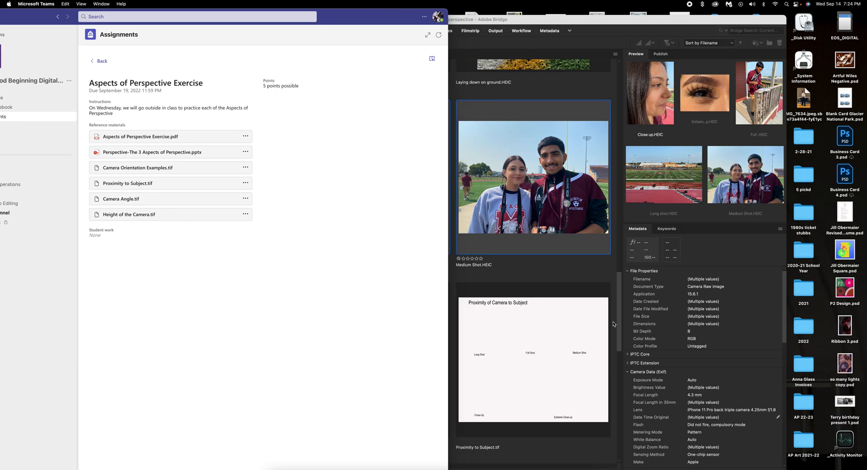
left_click(566, 284)
left_click_drag(620, 308, 631, 420)
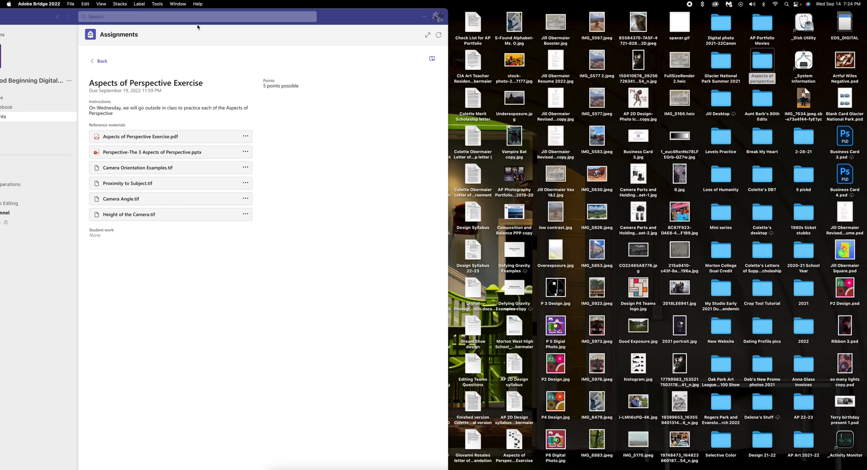
left_click(143, 20)
left_click_drag(347, 24, 617, 24)
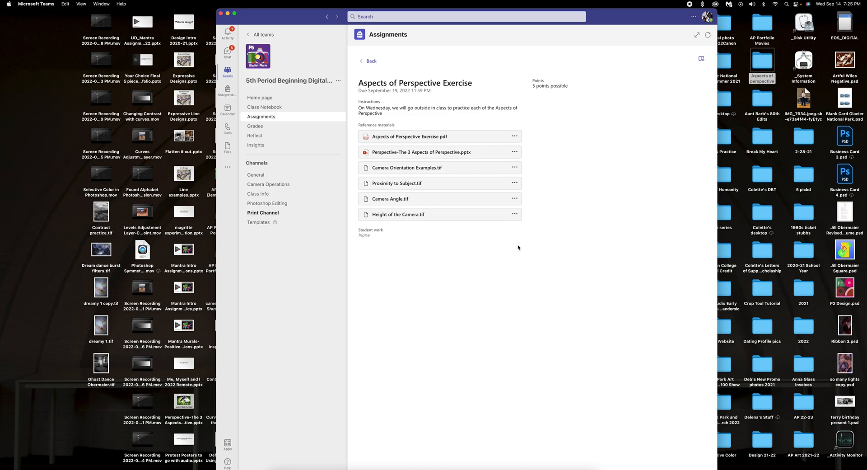
left_click(221, 13)
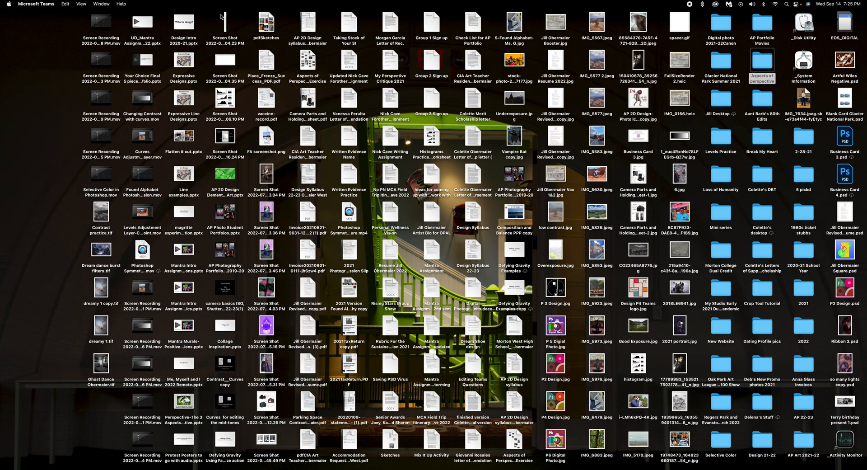